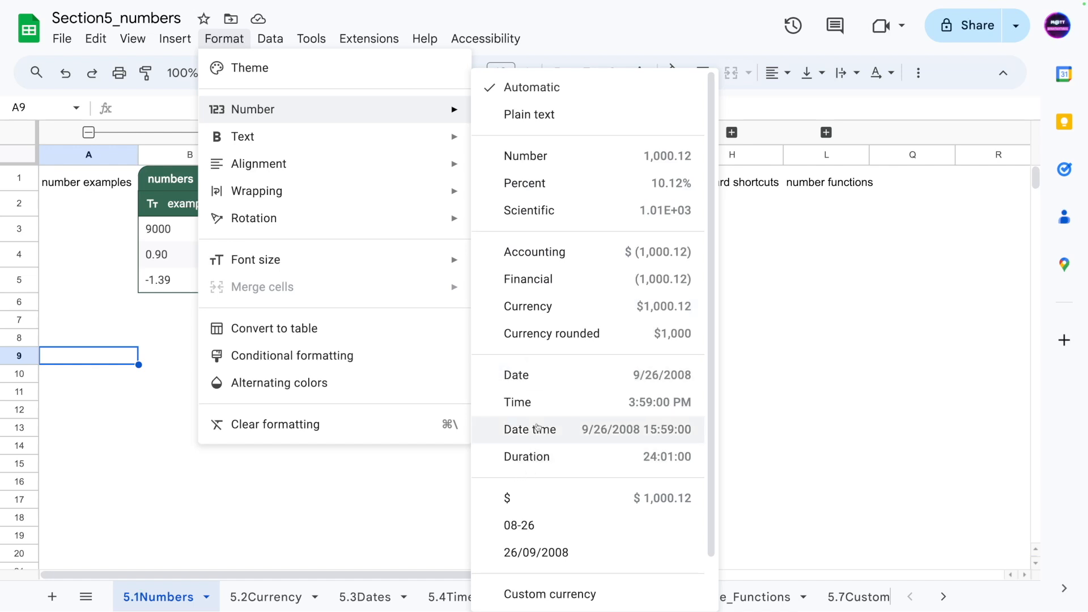
scroll(573, 585, down, 1)
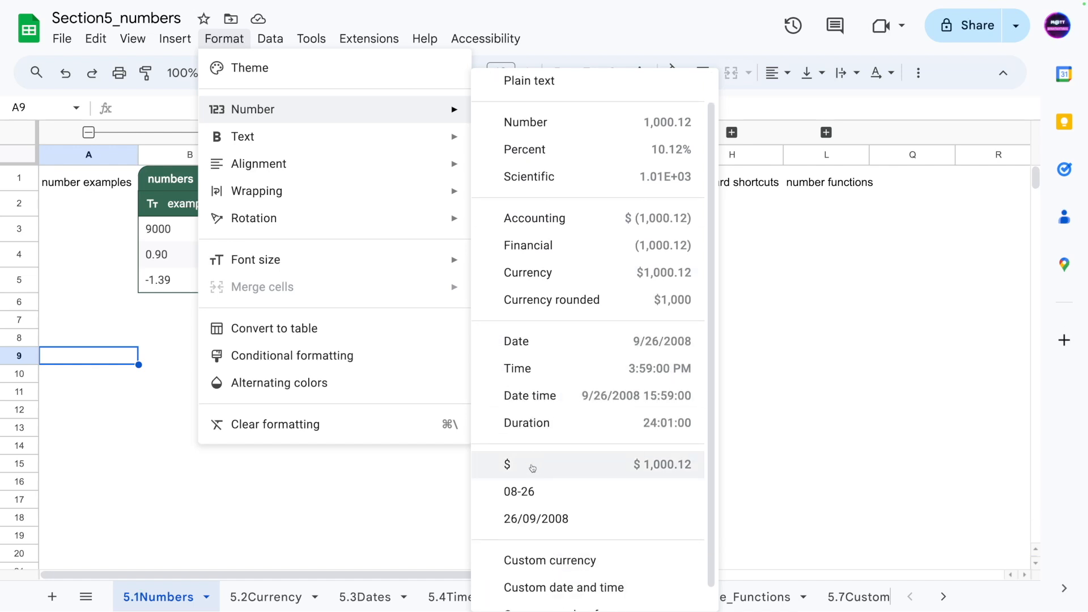
scroll(516, 499, down, 1)
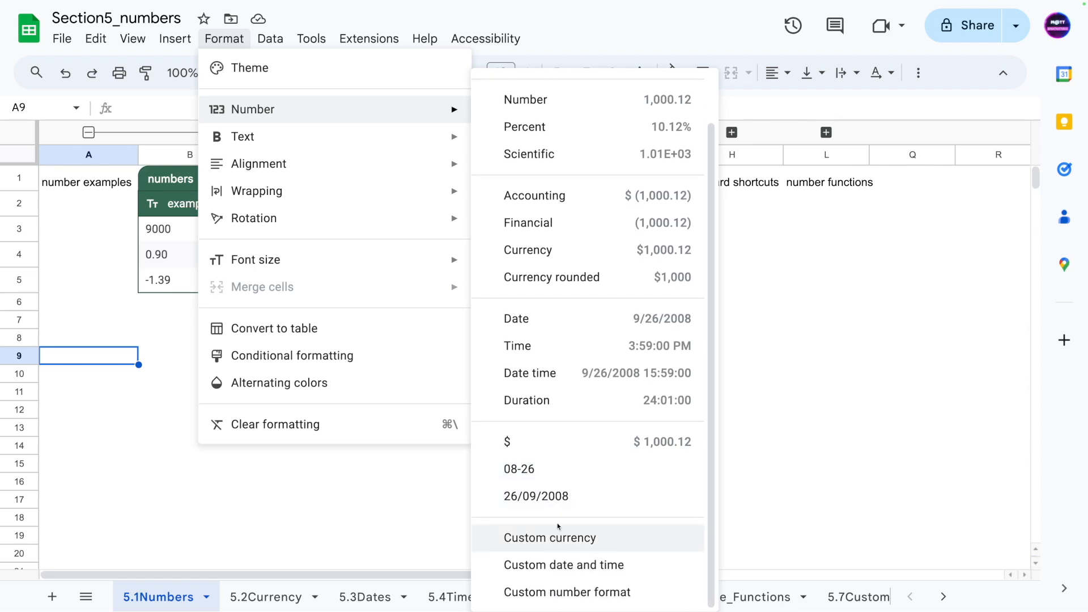
scroll(553, 529, up, 1)
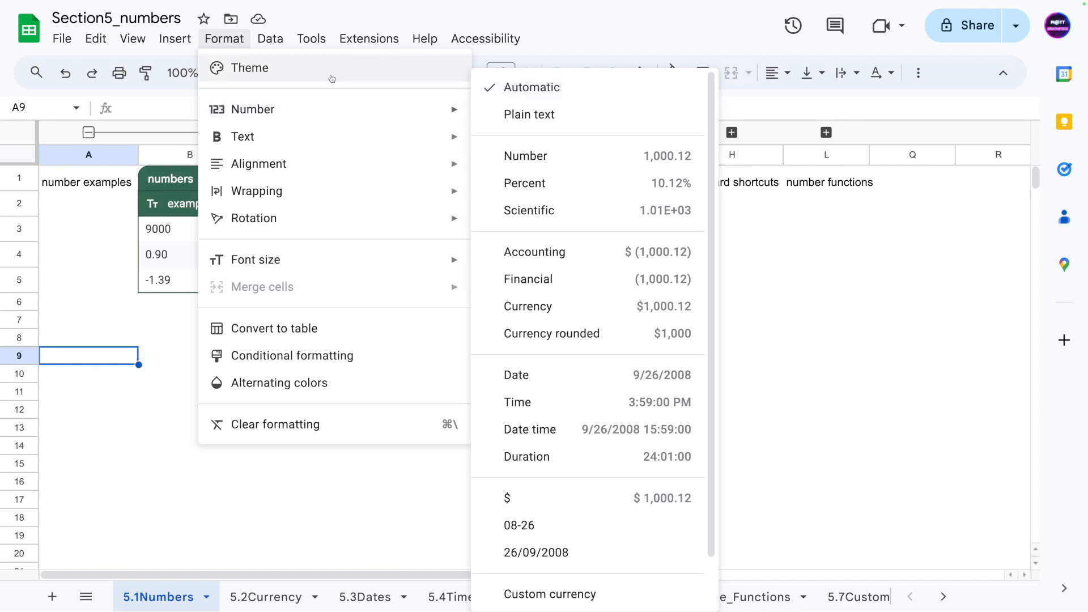
click(94, 271)
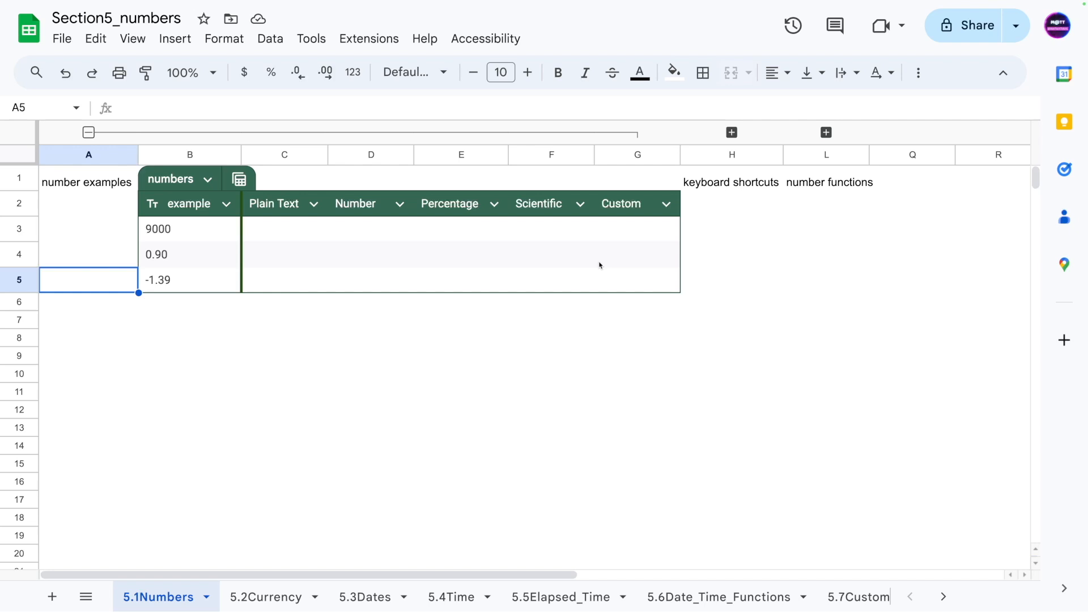
- Copy the three example values in B3:B5 into the Plain Text column, starting at C3
key(Up)
key(Up)
key(Right)
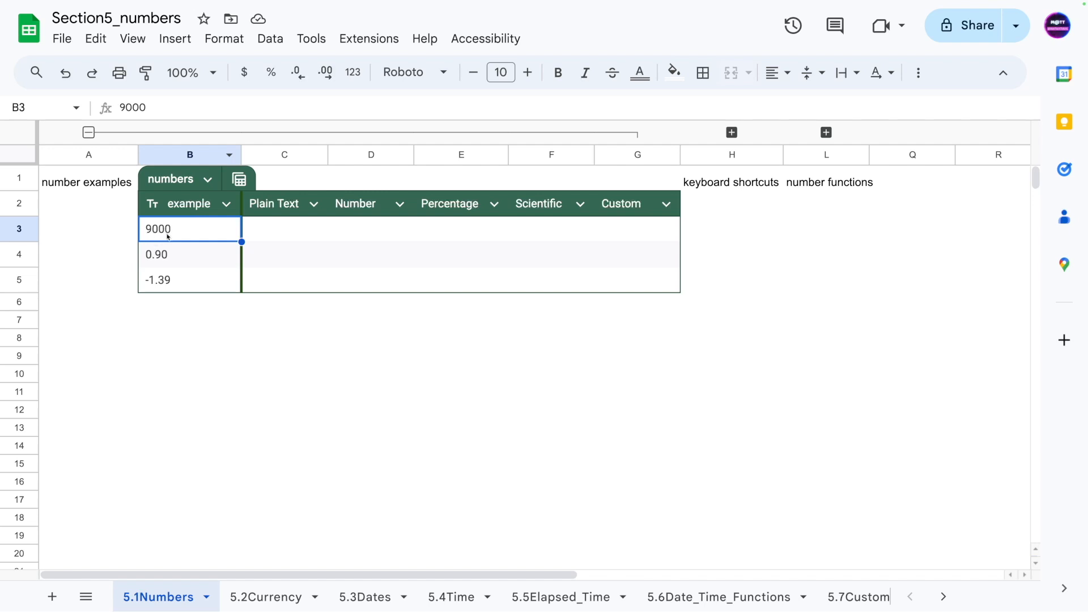
shift+click(175, 275)
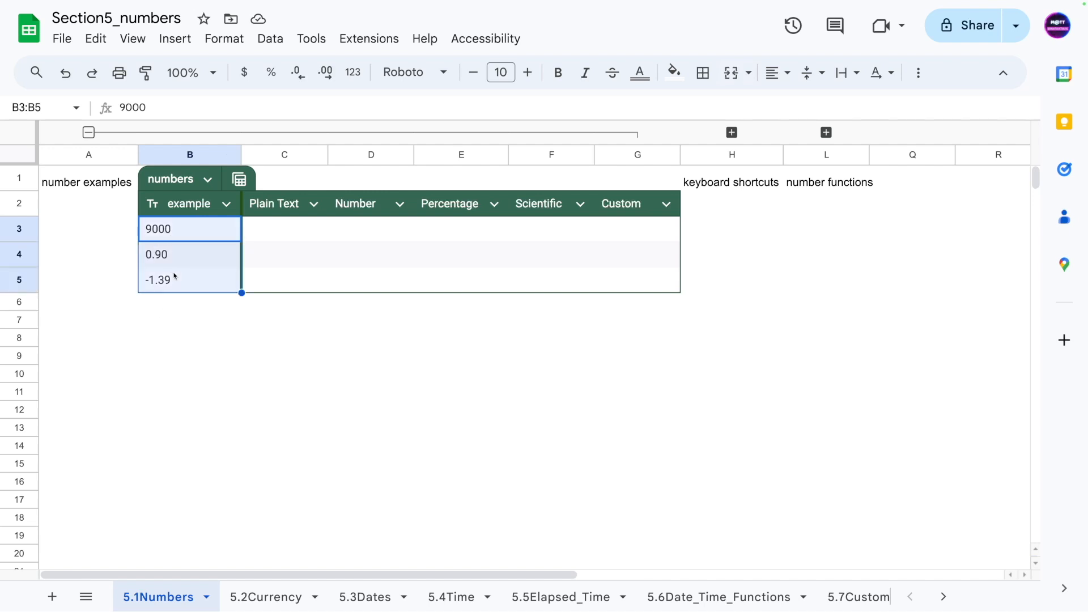
click(179, 227)
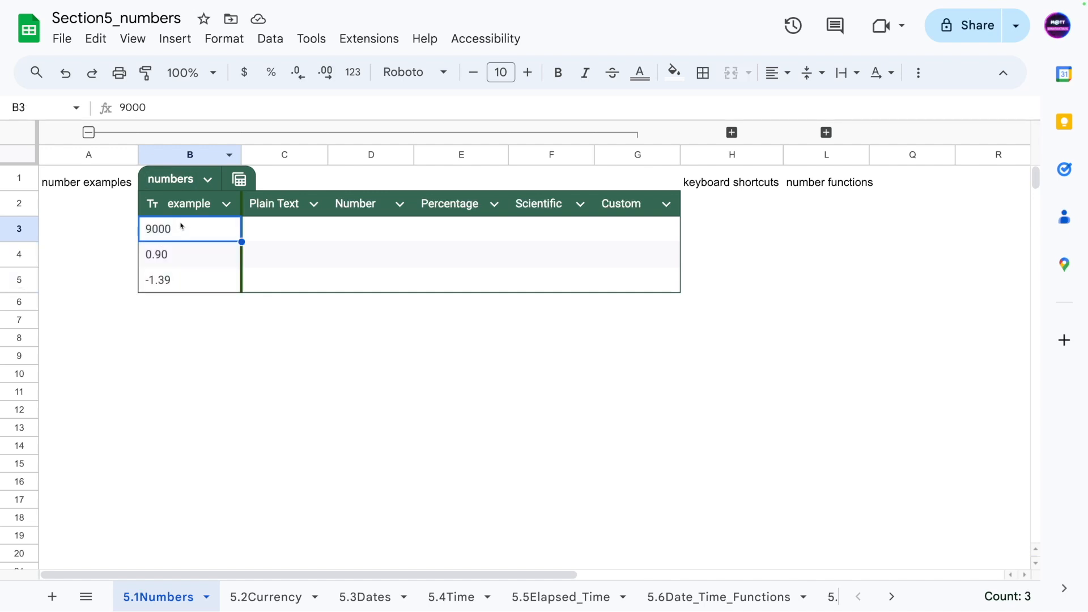
click(175, 253)
click(173, 277)
click(170, 233)
shift+click(173, 278)
key(super+c)
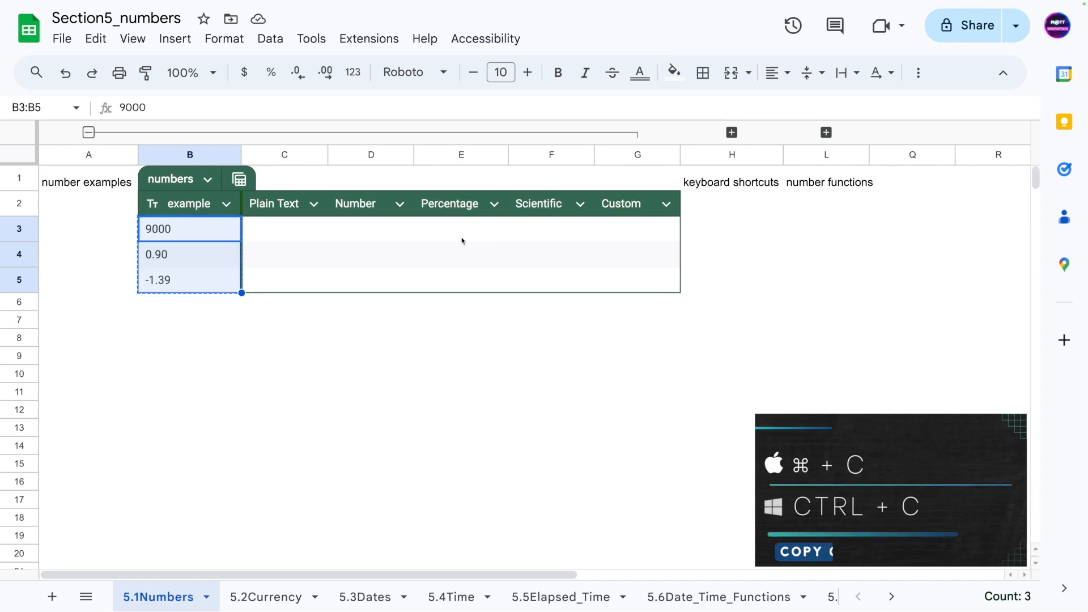
click(274, 231)
key(super+v)
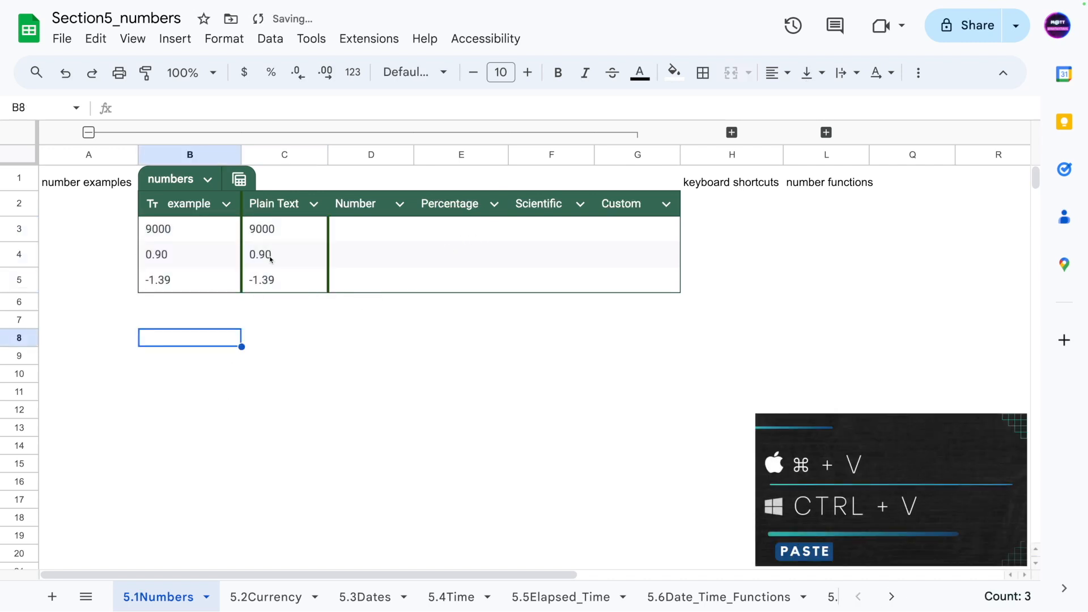
- Format the Plain Text column values in C3:C5 as plain text
drag(266, 230, 271, 266)
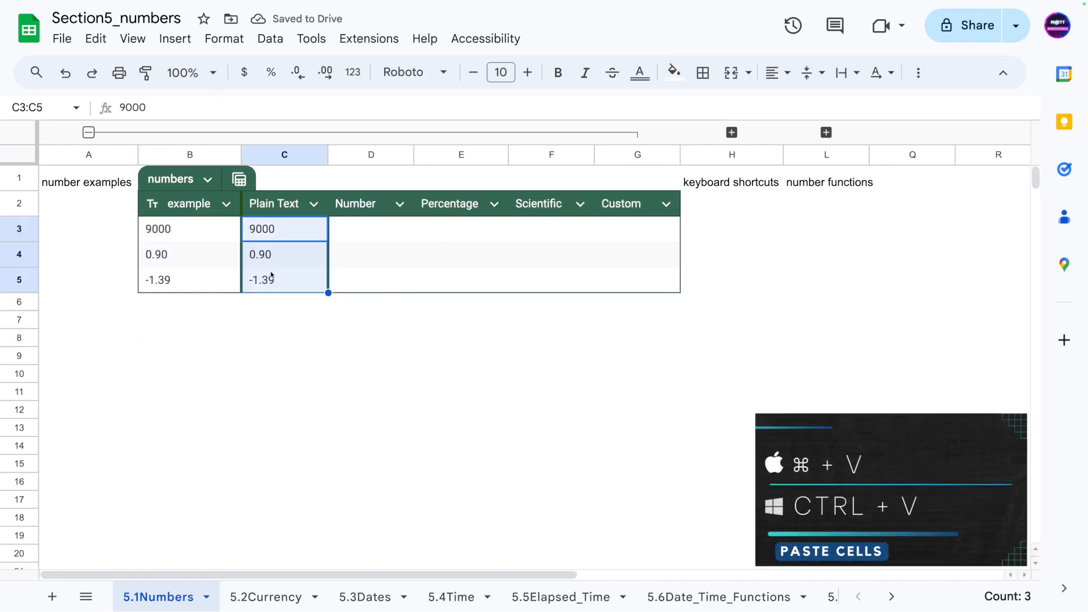
click(217, 41)
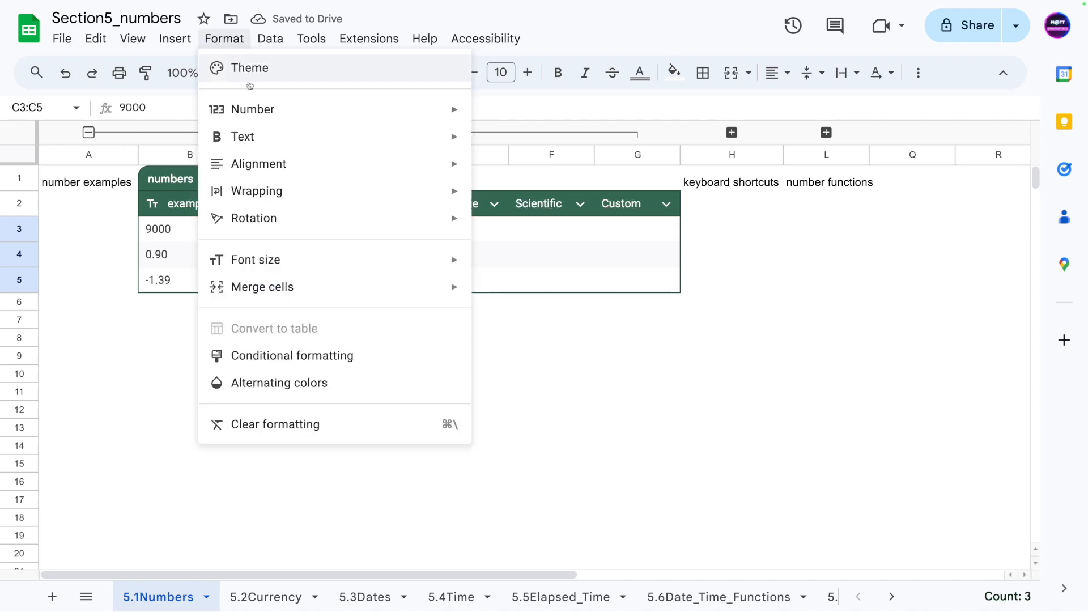
mouse_move(267, 108)
click(552, 115)
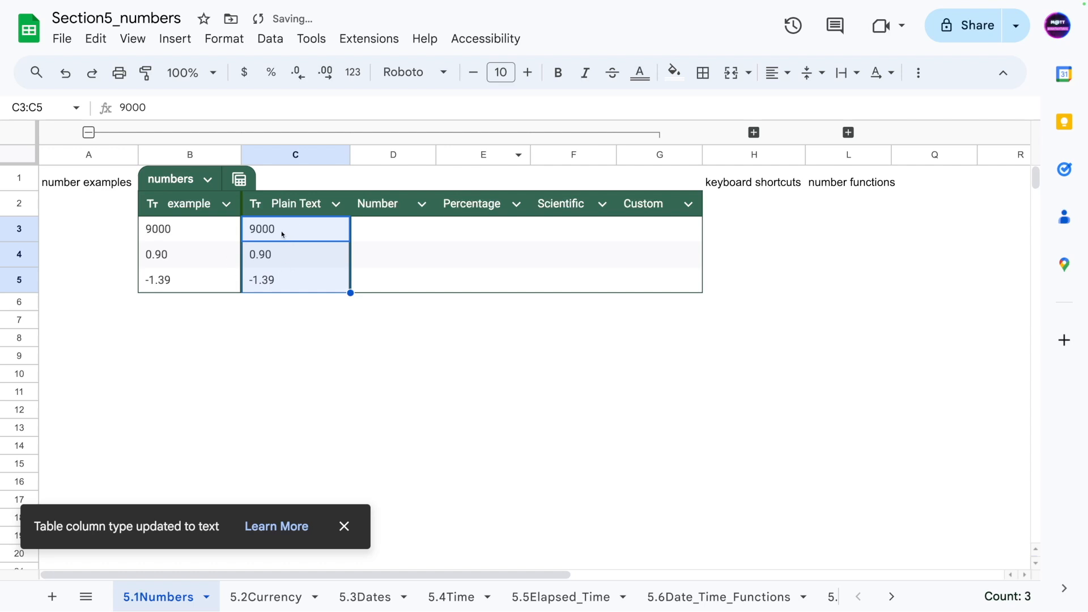
- Compare the example values in B3:B5 with the plain text values in C3:C5
click(196, 233)
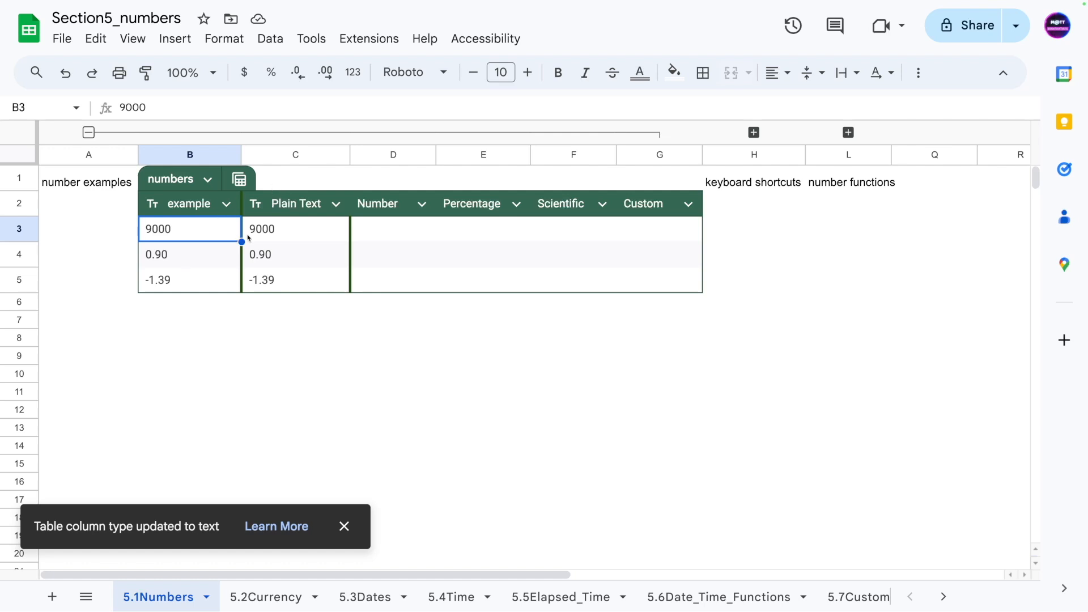
key(Right)
click(282, 252)
drag(180, 232, 163, 286)
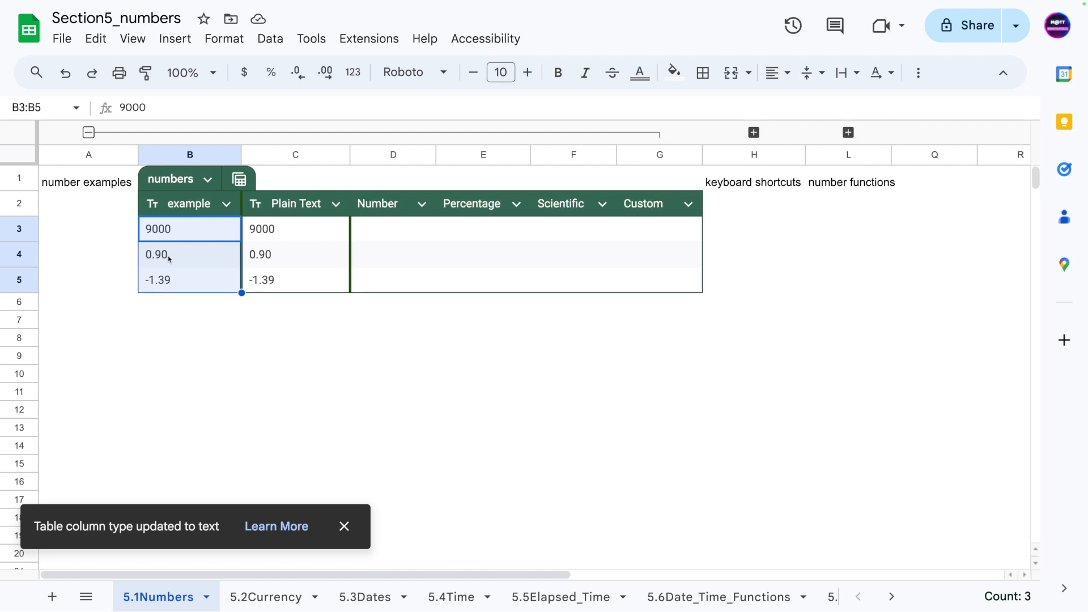
drag(279, 231, 276, 283)
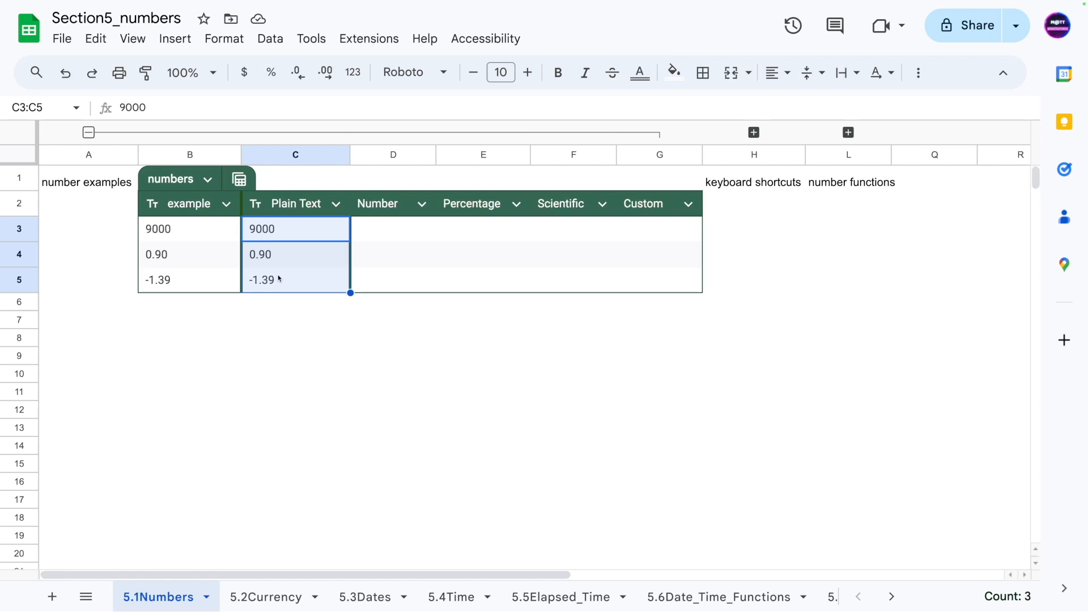
- Paste the copied values into D3:D5 and apply the Number format to them
drag(361, 231, 364, 277)
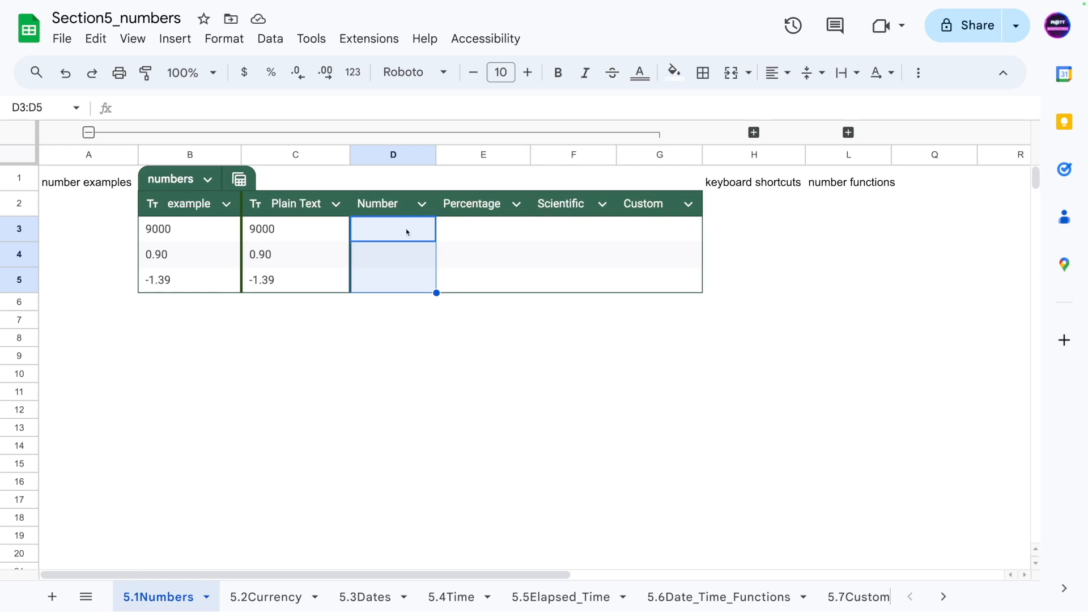
key(ctrl+v)
click(223, 38)
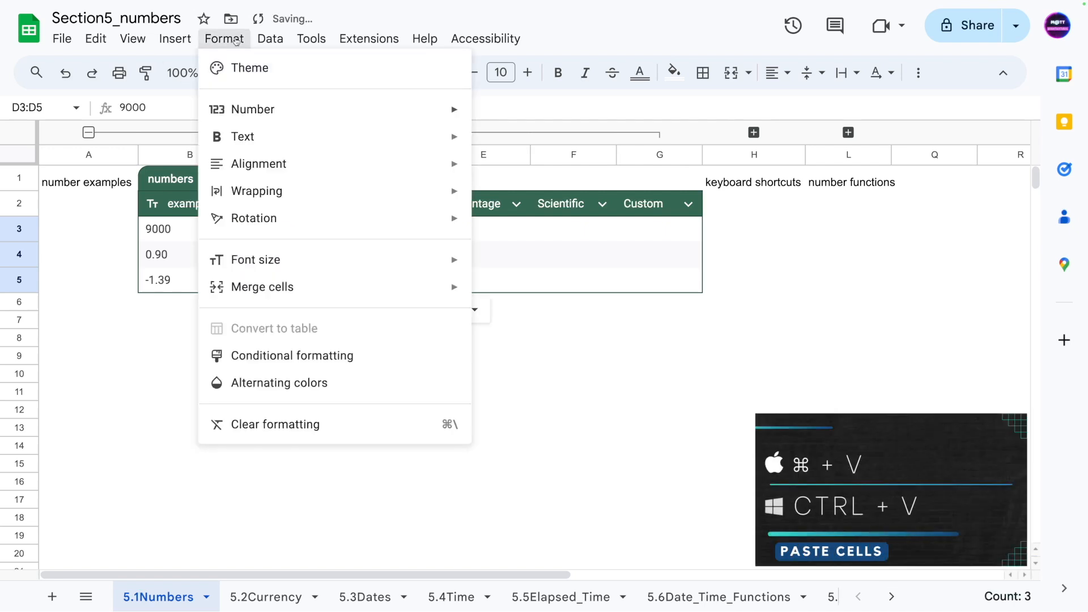
mouse_move(310, 109)
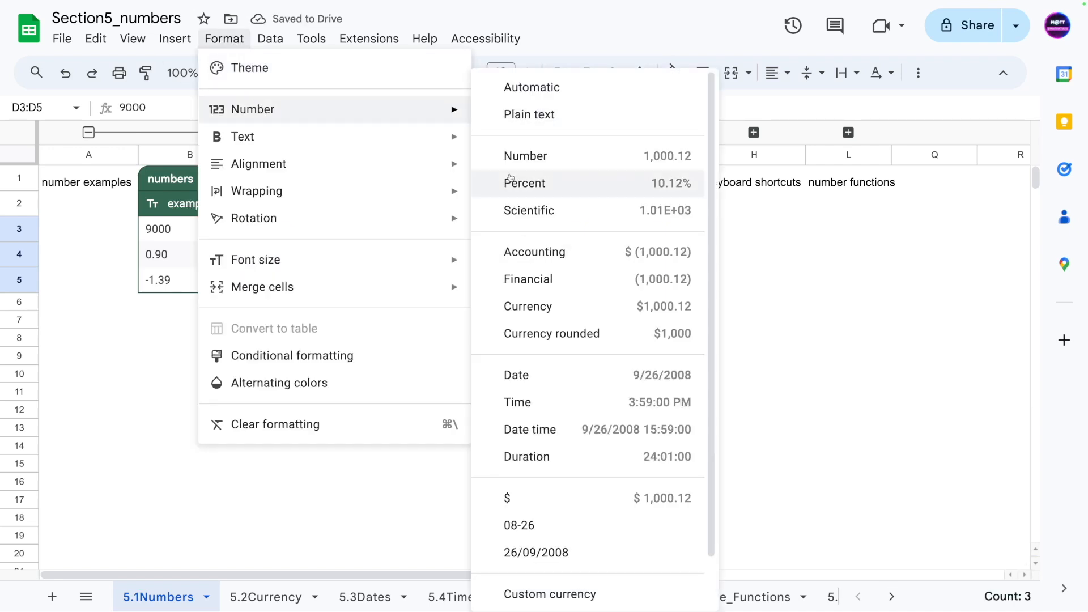
click(507, 156)
click(332, 375)
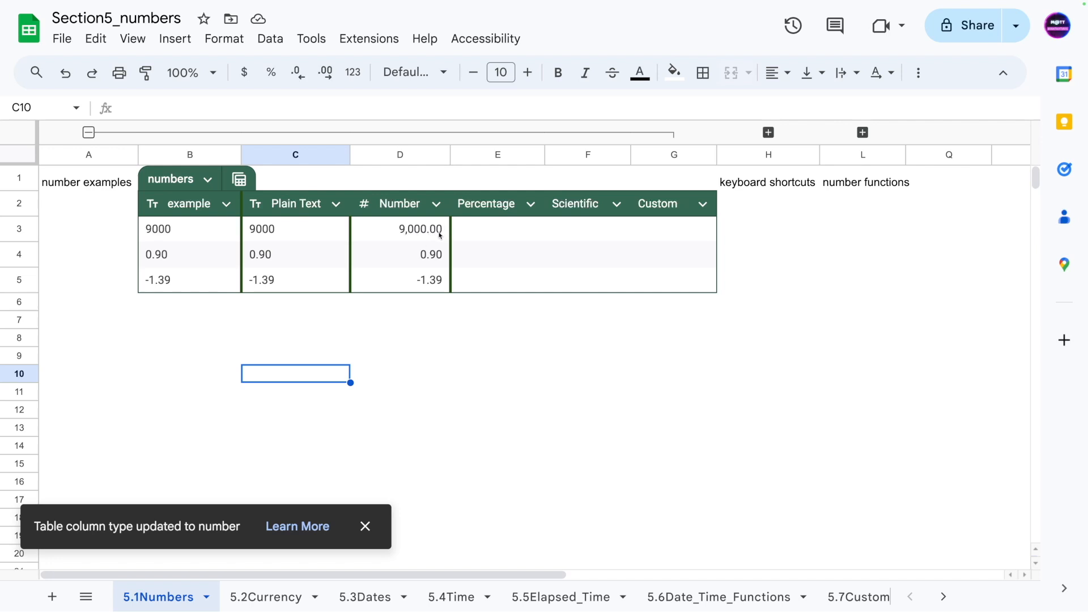
- Examine how the number-formatted values in D3:D5 differ from the plain text values in column C
drag(419, 229, 427, 282)
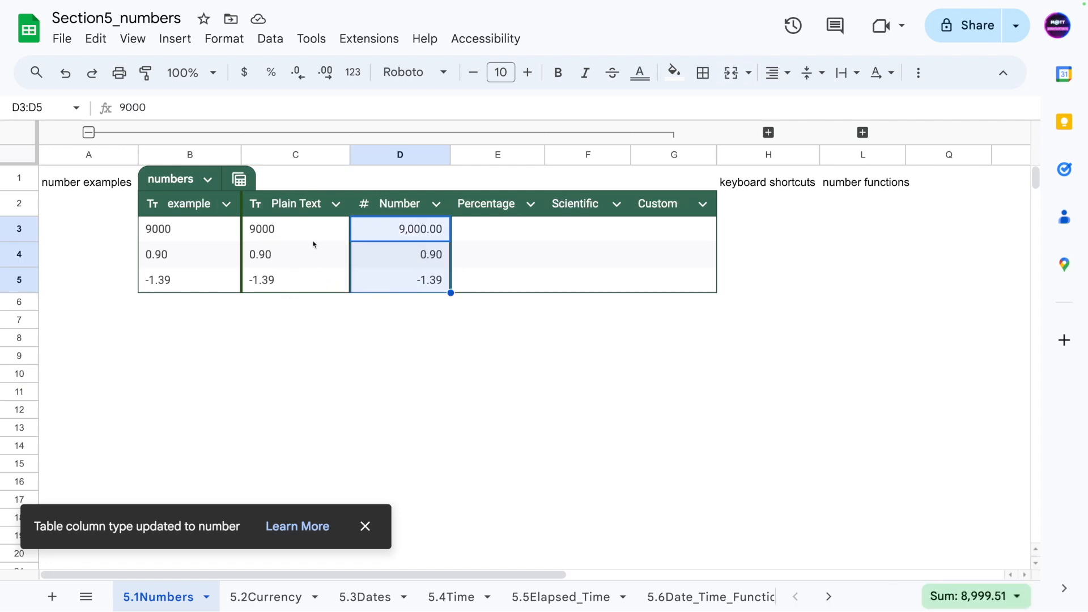
key(Left)
key(Right)
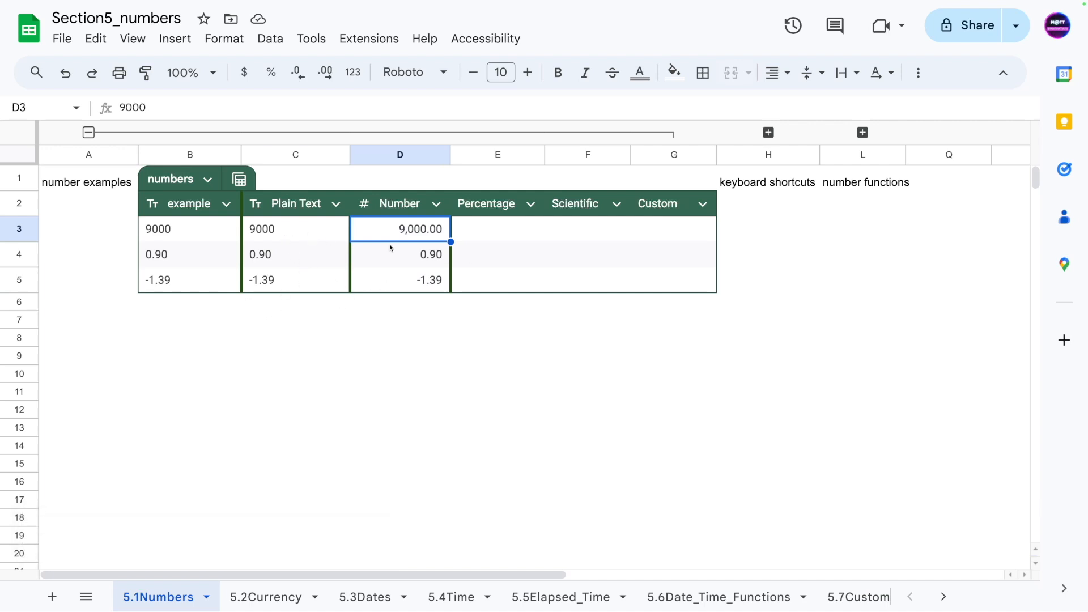
click(419, 258)
click(420, 281)
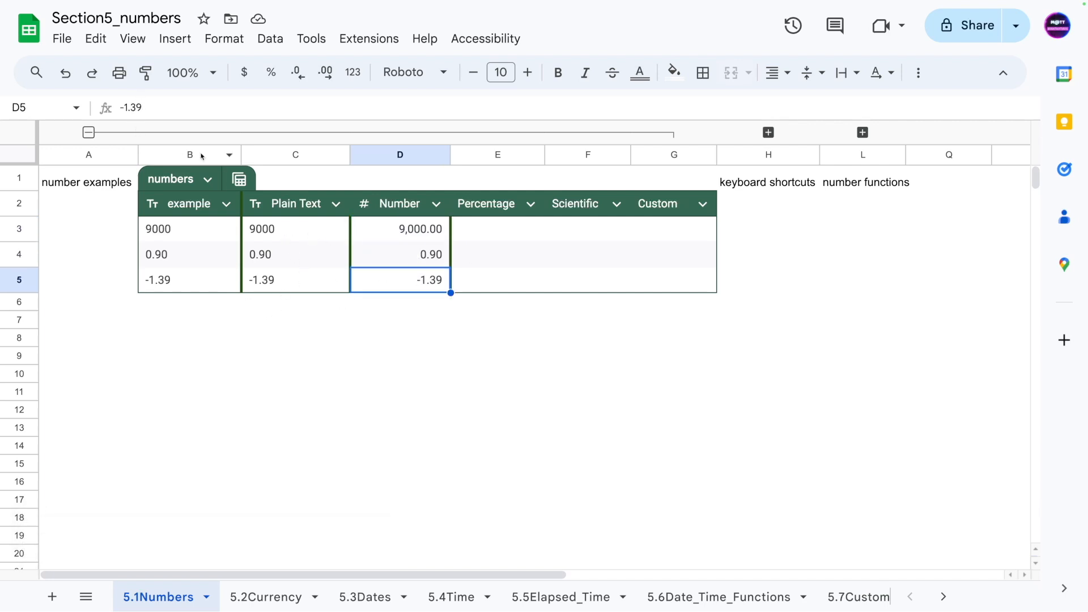
click(277, 260)
click(417, 281)
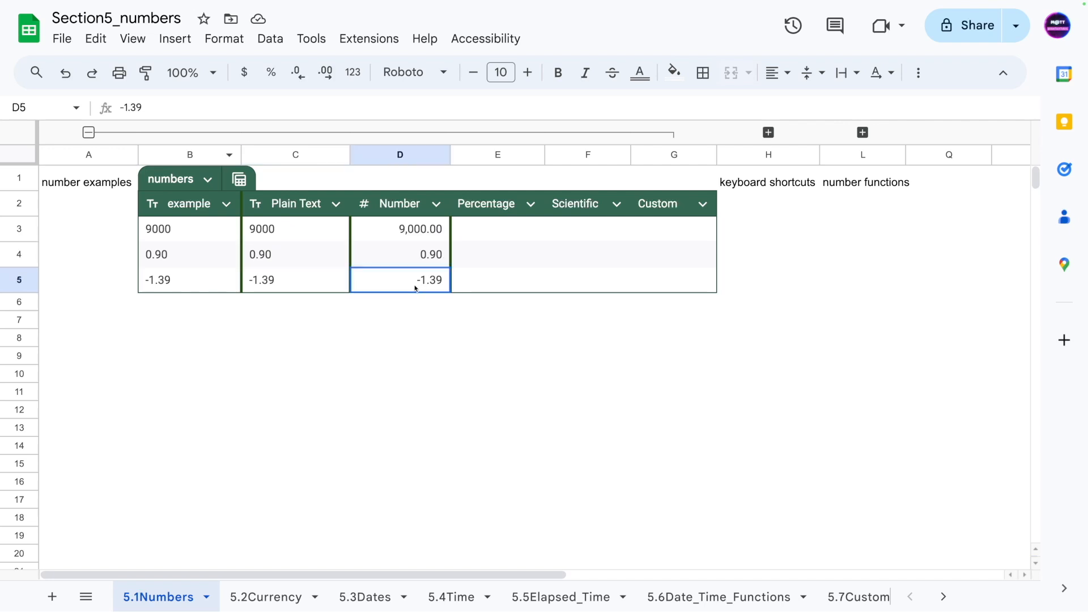
click(407, 257)
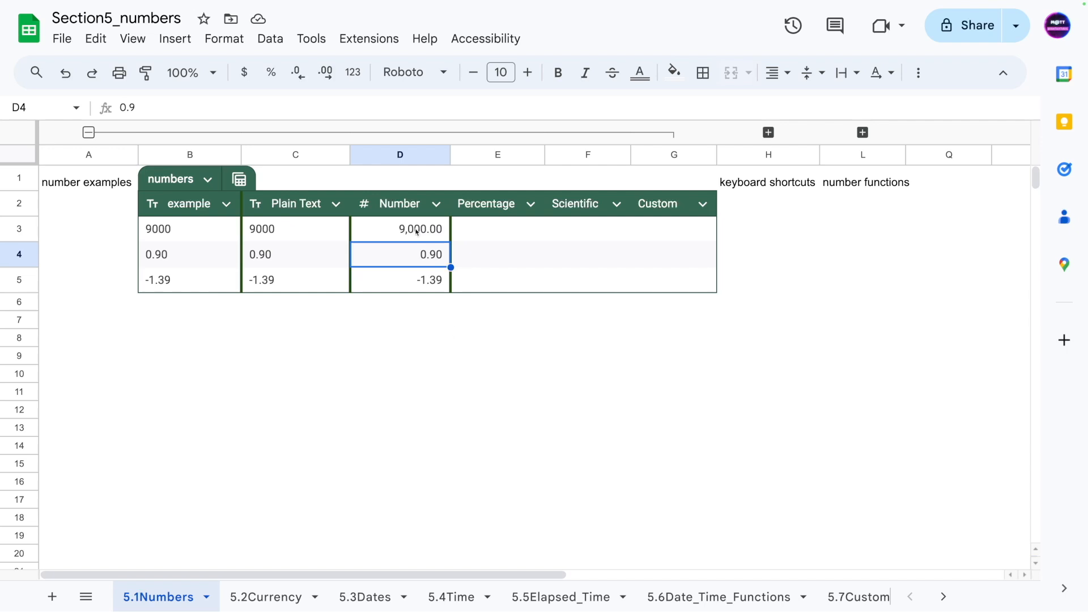
- Reduce the Number column values in D3:D5 to zero decimal places
drag(403, 233, 418, 281)
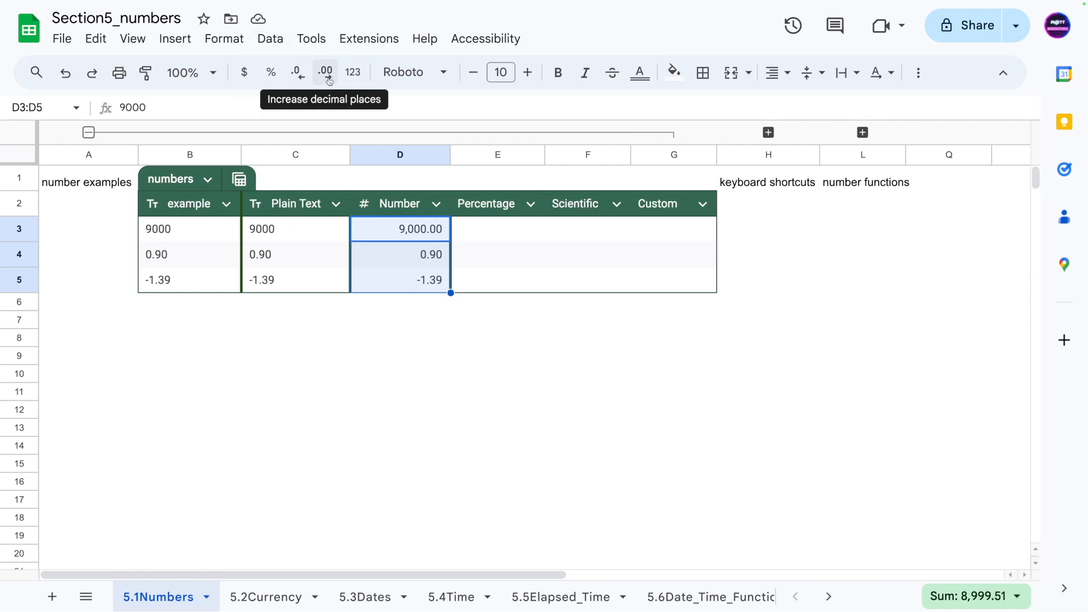
click(302, 79)
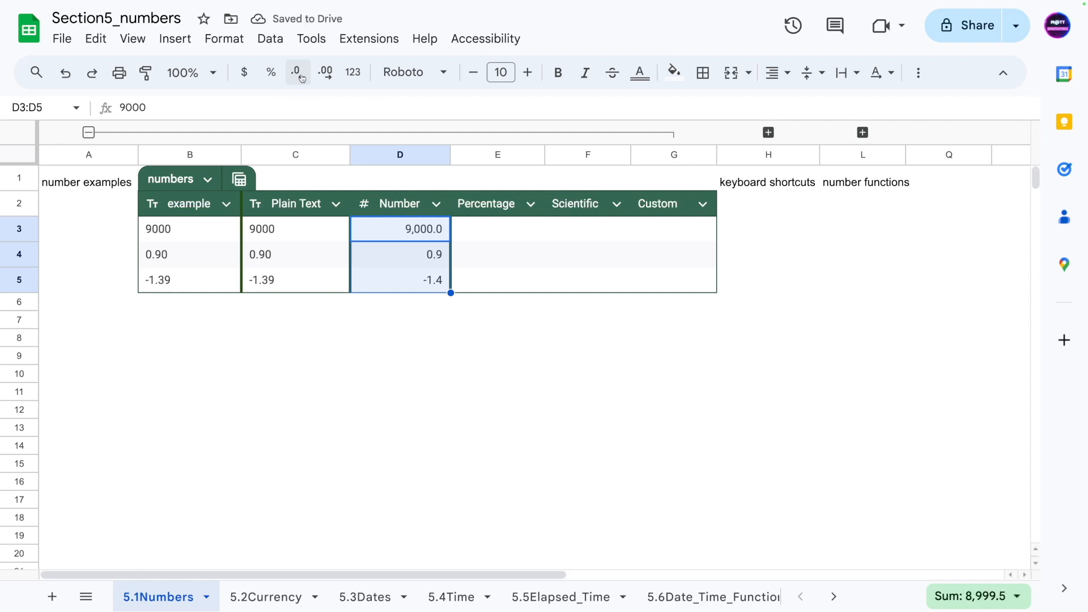
click(302, 78)
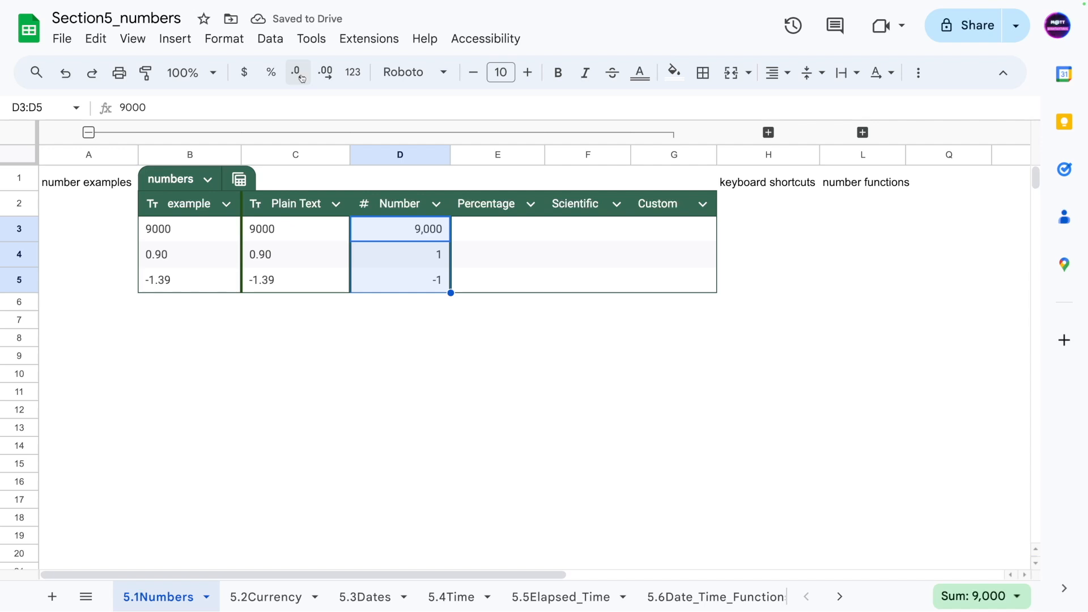
click(302, 78)
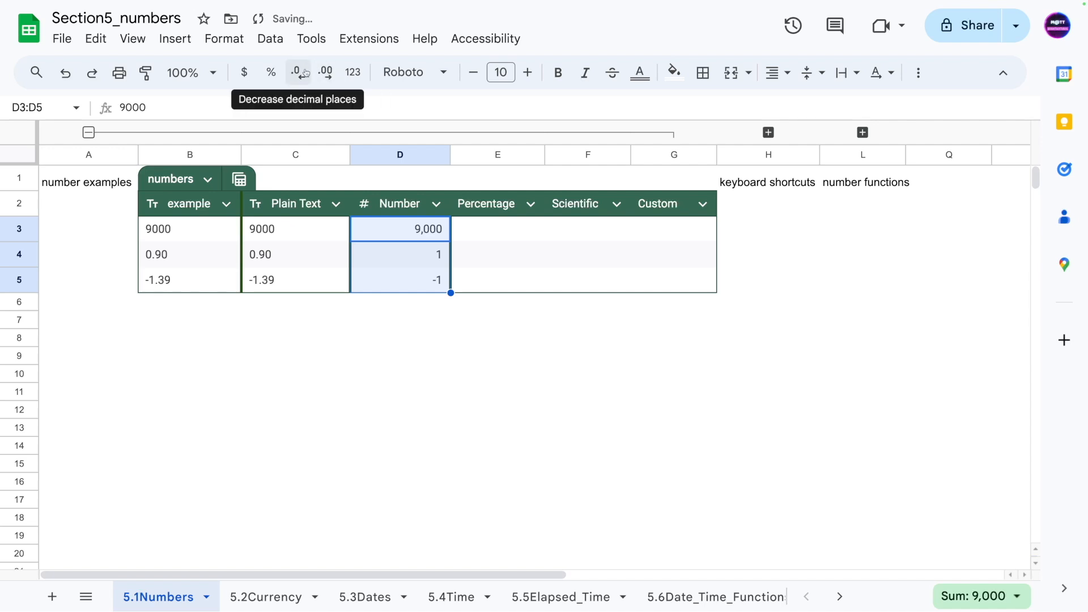
- Increase the Number column values in D3:D5 to seven decimal places
click(321, 76)
click(321, 76)
click(321, 76)
click(320, 76)
click(320, 76)
click(321, 76)
click(321, 76)
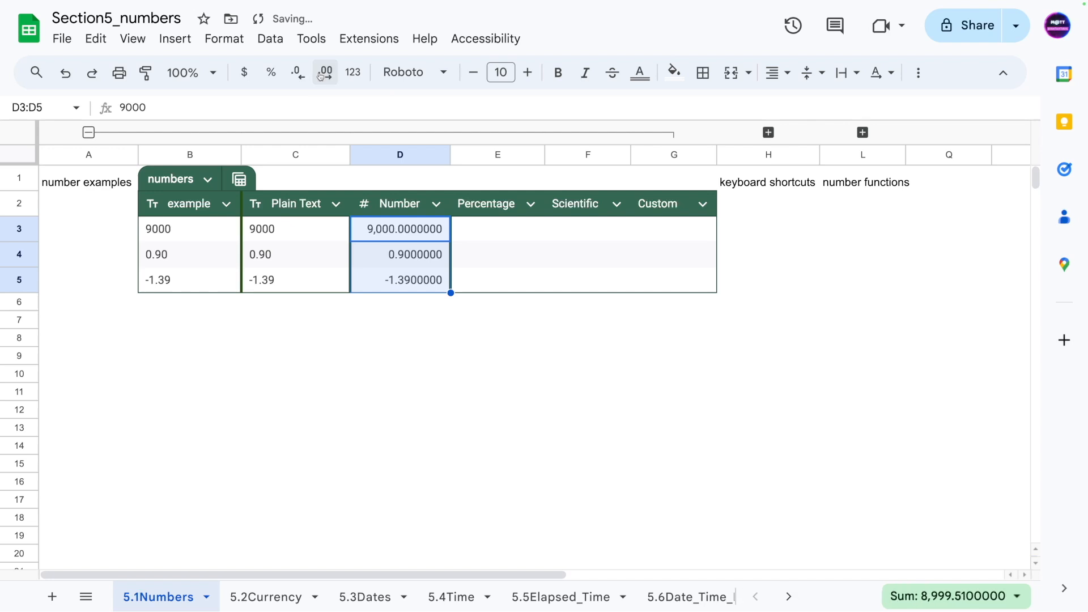
- Bring the Number column values in D3:D5 back to two decimal places
click(302, 78)
click(302, 78)
click(302, 79)
click(302, 79)
click(302, 79)
click(302, 78)
click(326, 72)
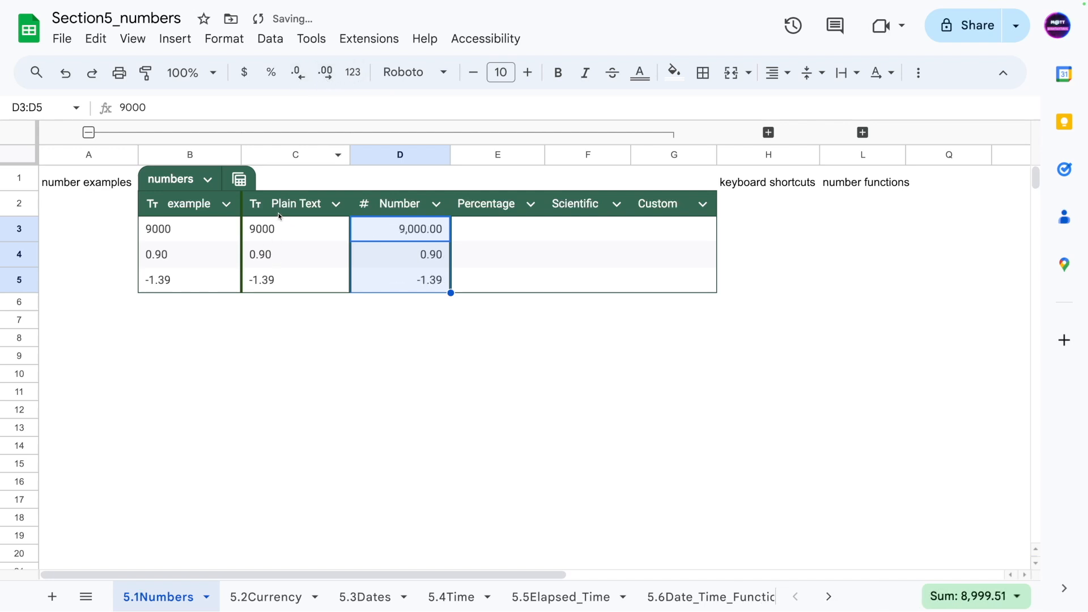
- Try to increase the decimal places of the plain text values in C3:C5
click(279, 214)
drag(282, 227, 283, 280)
click(334, 75)
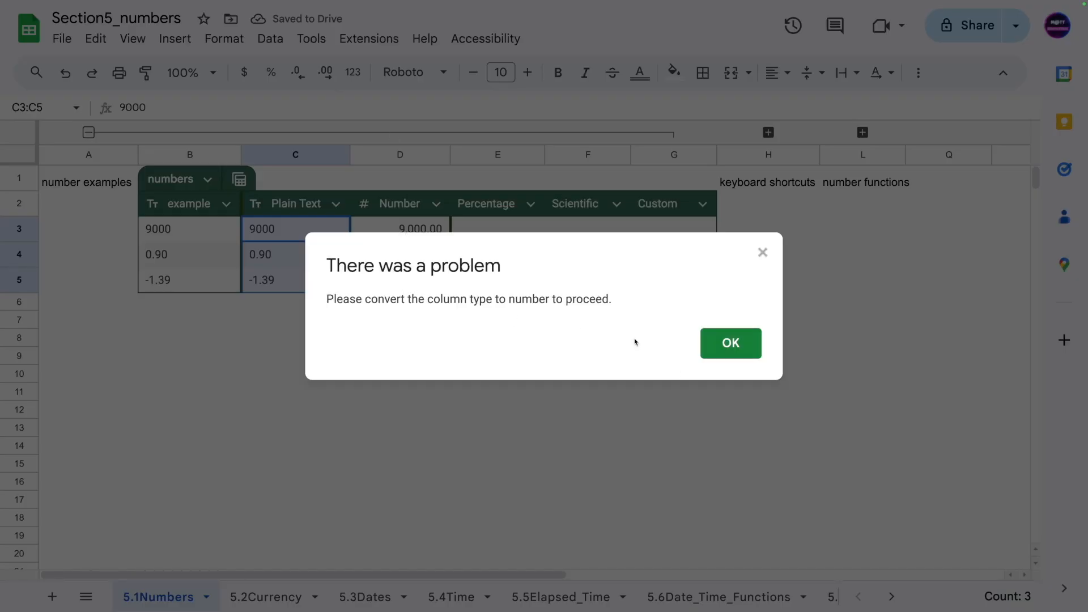
click(708, 343)
click(283, 316)
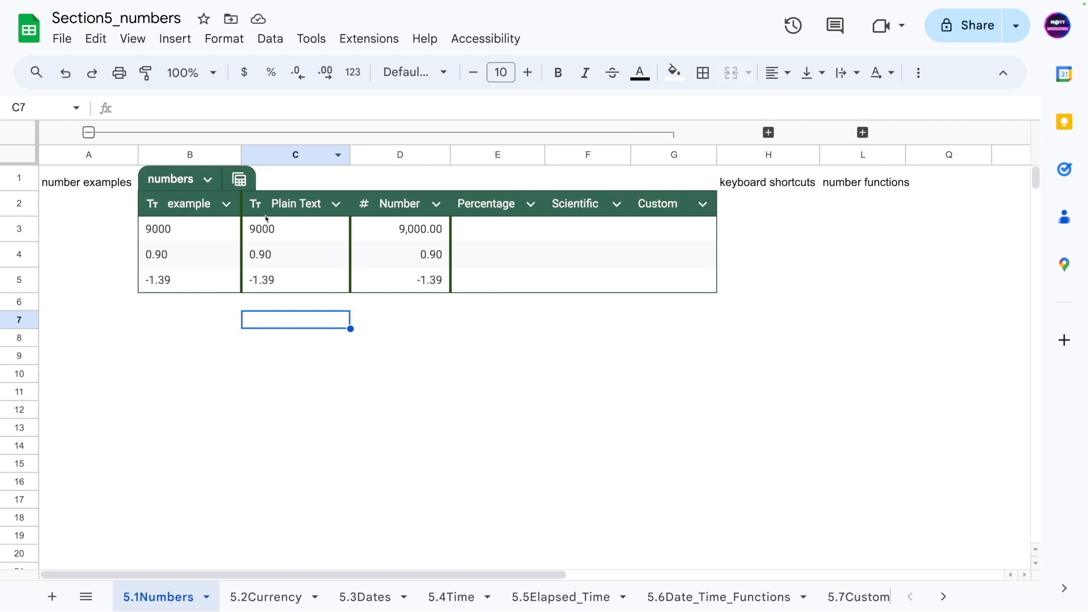
- Align the plain text values in C3:C5 to the right of their cells
drag(296, 231, 291, 287)
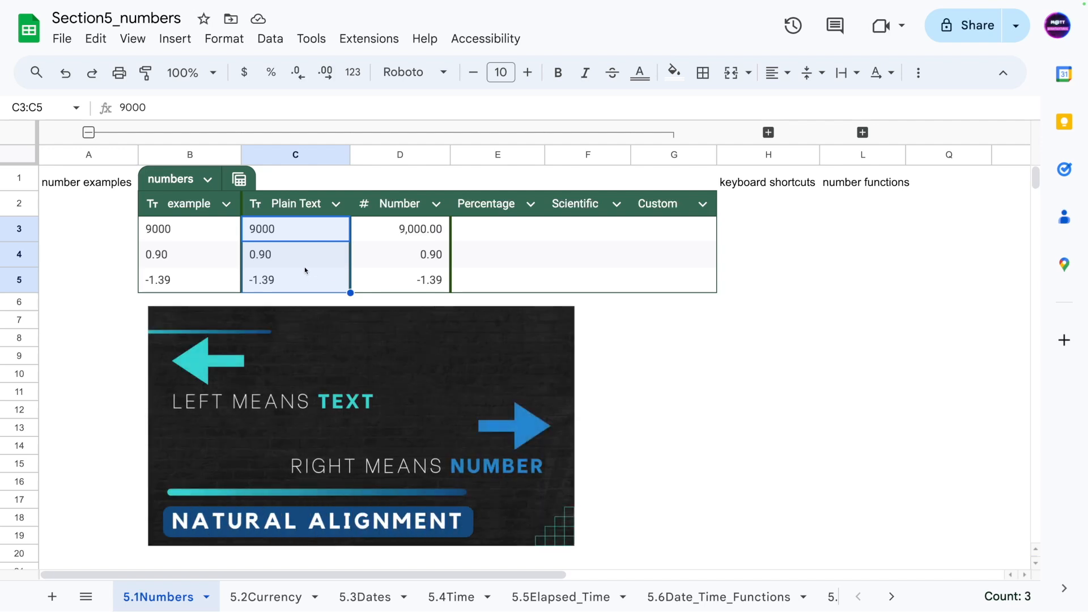
drag(407, 232, 407, 302)
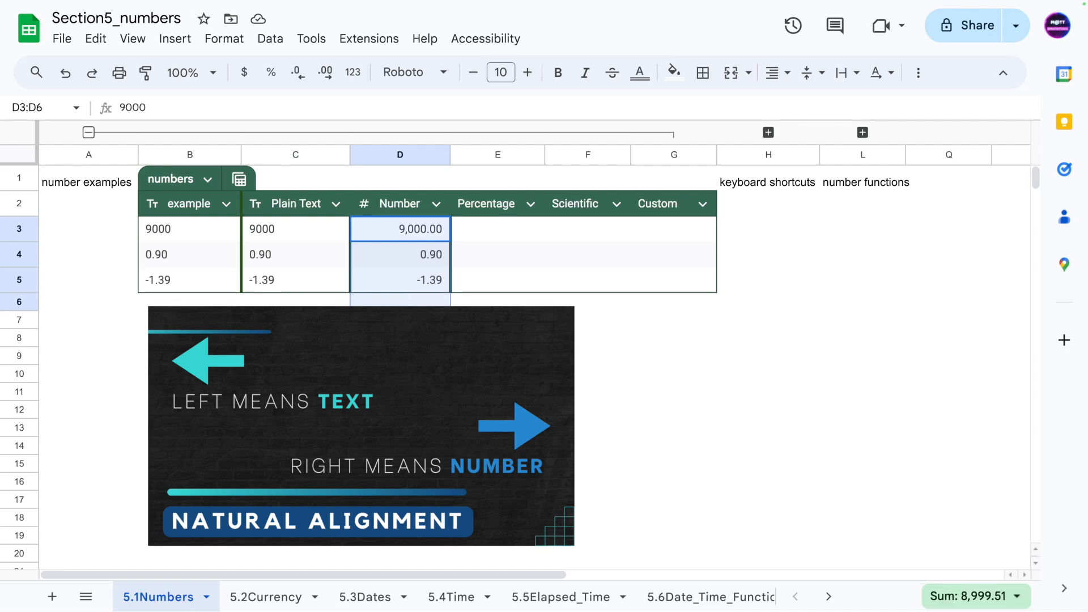
click(401, 338)
drag(262, 232, 274, 295)
click(776, 72)
click(831, 105)
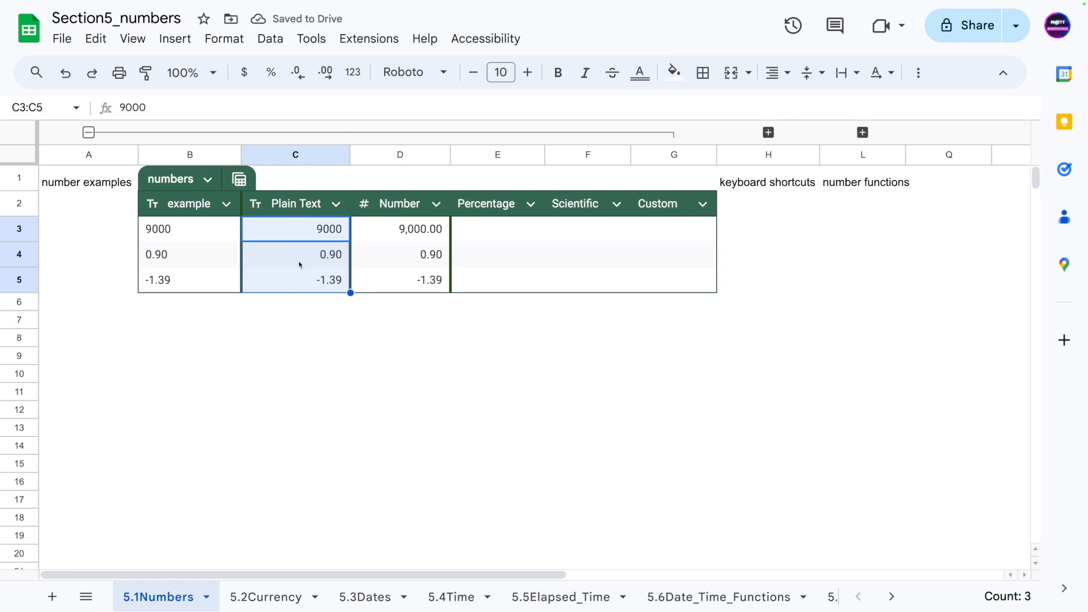
- Undo the right alignment of the plain text values in C3:C5
key(ctrl+z)
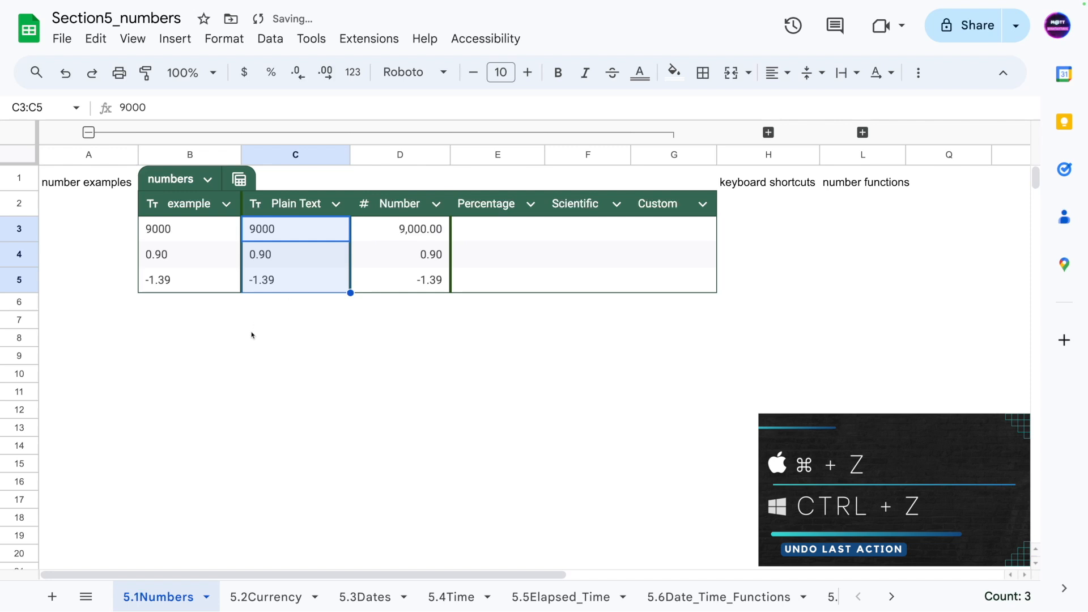
click(265, 318)
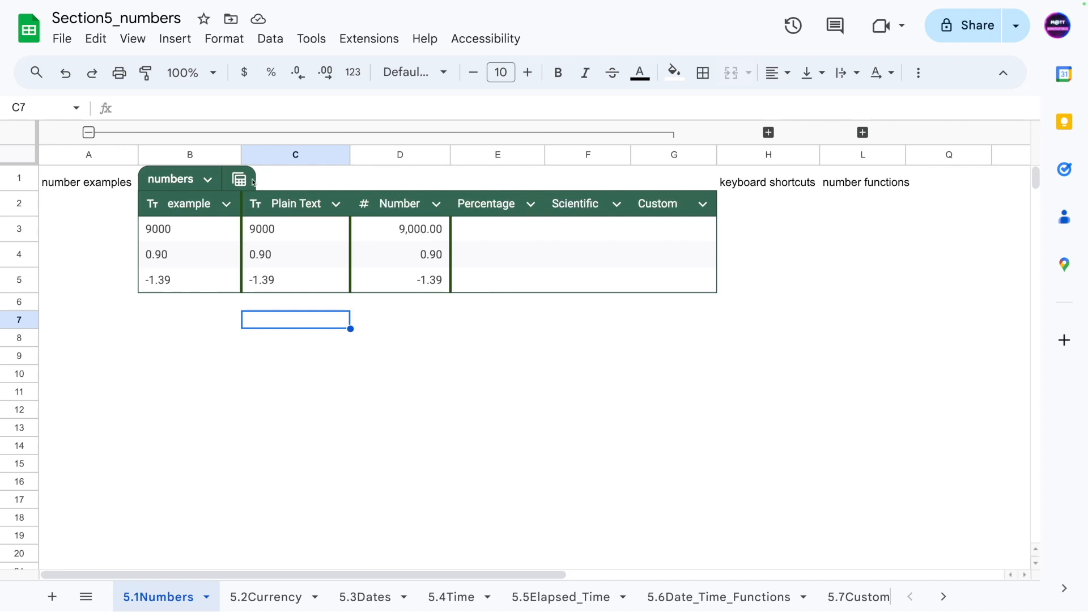
- Center the values in C3:D5 horizontally and undo that alignment
drag(292, 223, 434, 280)
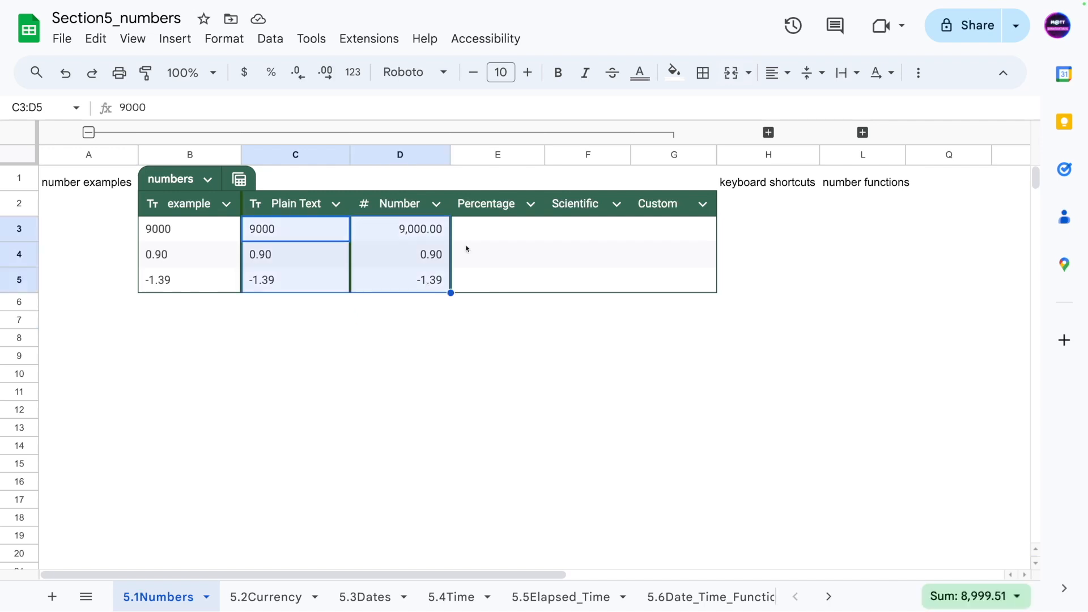
click(777, 72)
click(804, 104)
click(330, 398)
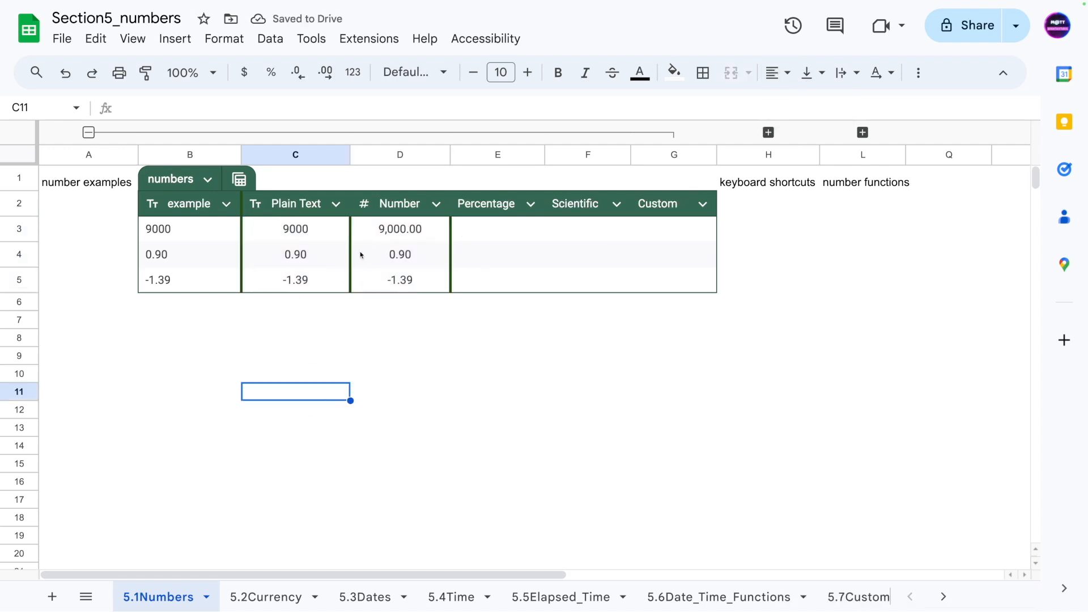
key(ctrl+z)
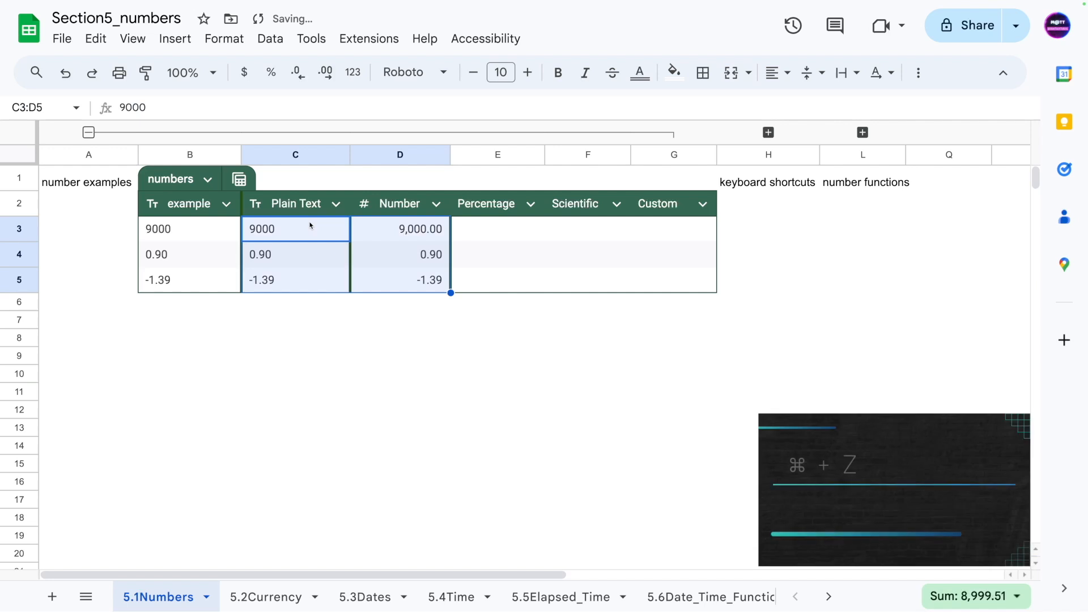
click(336, 363)
- Copy the Number column values in D3:D5 into the Percentage column at E3:E5
drag(419, 227, 423, 282)
key(ctrl+c)
click(507, 232)
key(ctrl+v)
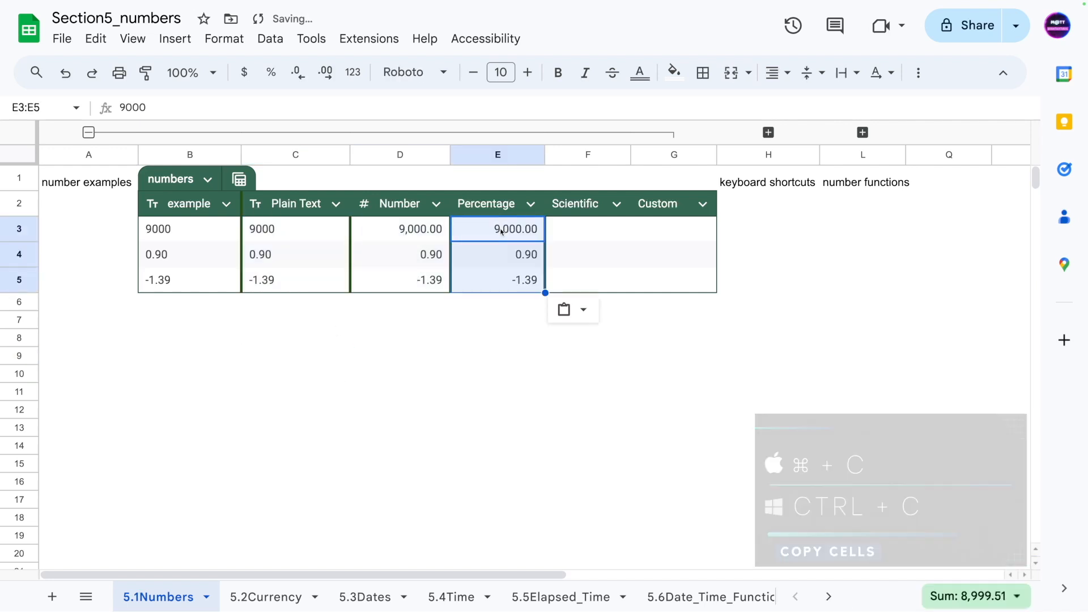
- Apply the Percent number format to the values in E3:E5
click(223, 39)
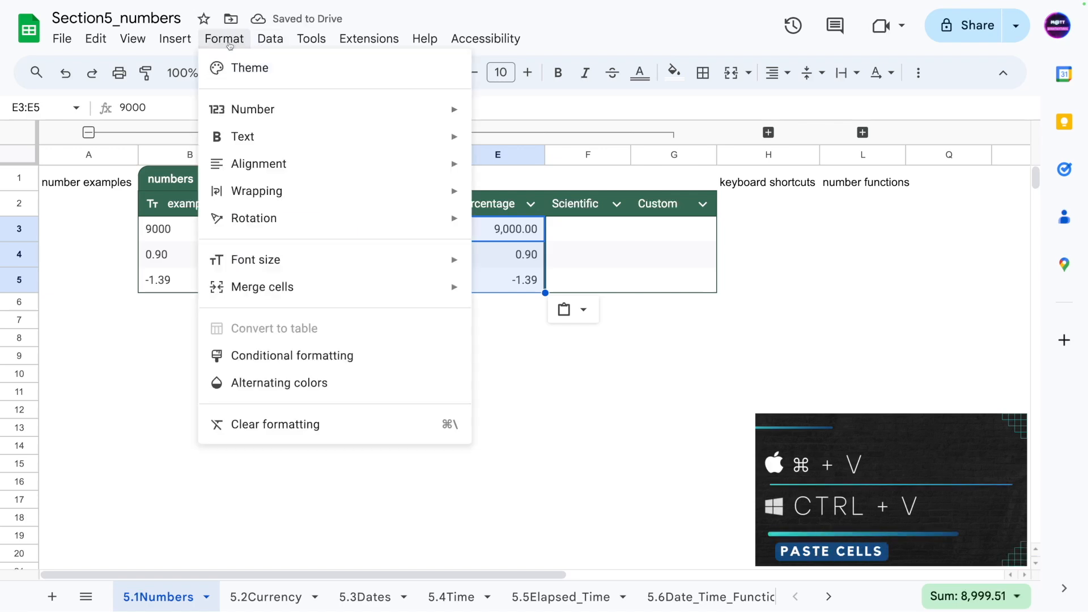
mouse_move(271, 108)
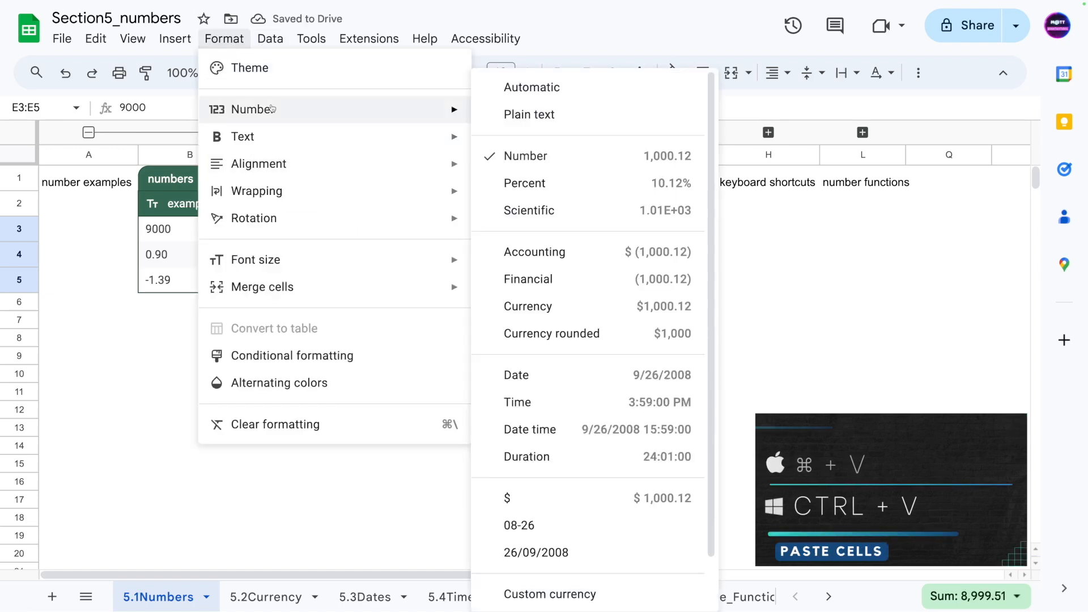
click(525, 184)
click(404, 344)
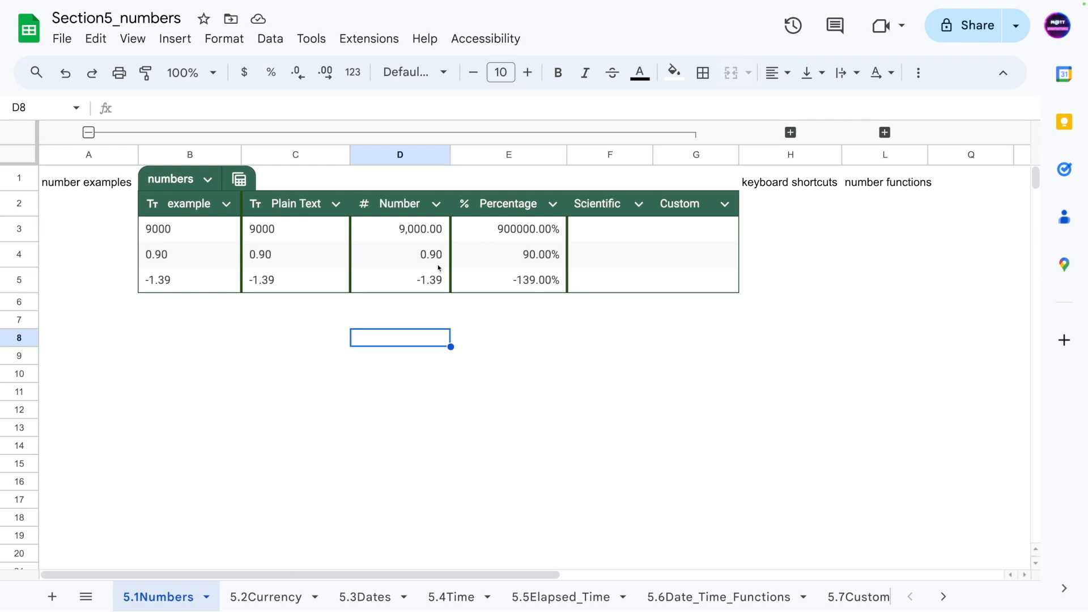
- Examine the underlying value of E3 in the Percentage column and compare it with the Number value in D3
click(493, 239)
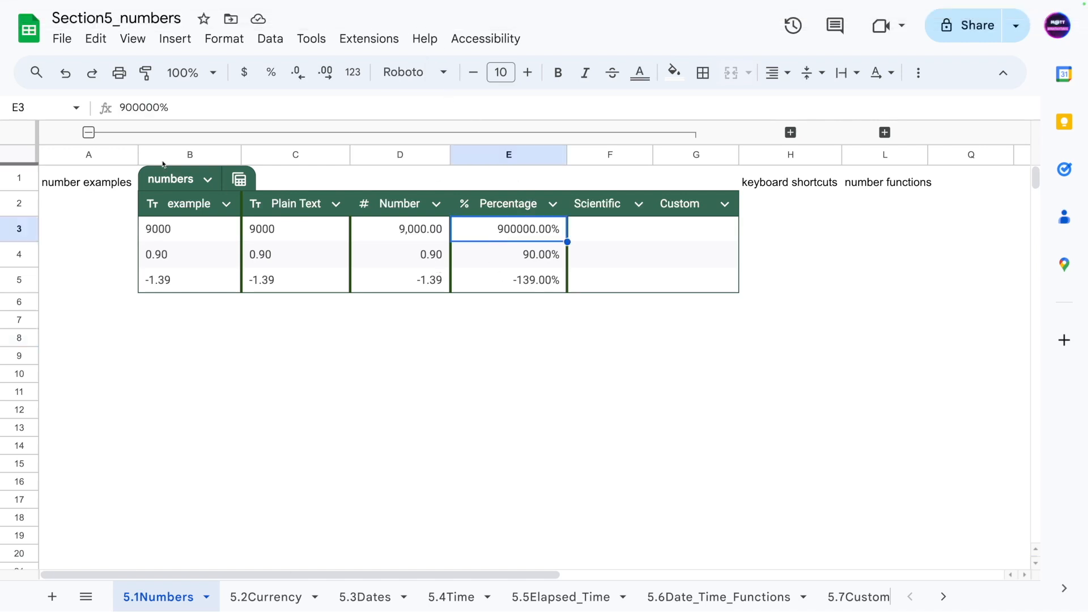
double_click(511, 235)
key(ctrl+a)
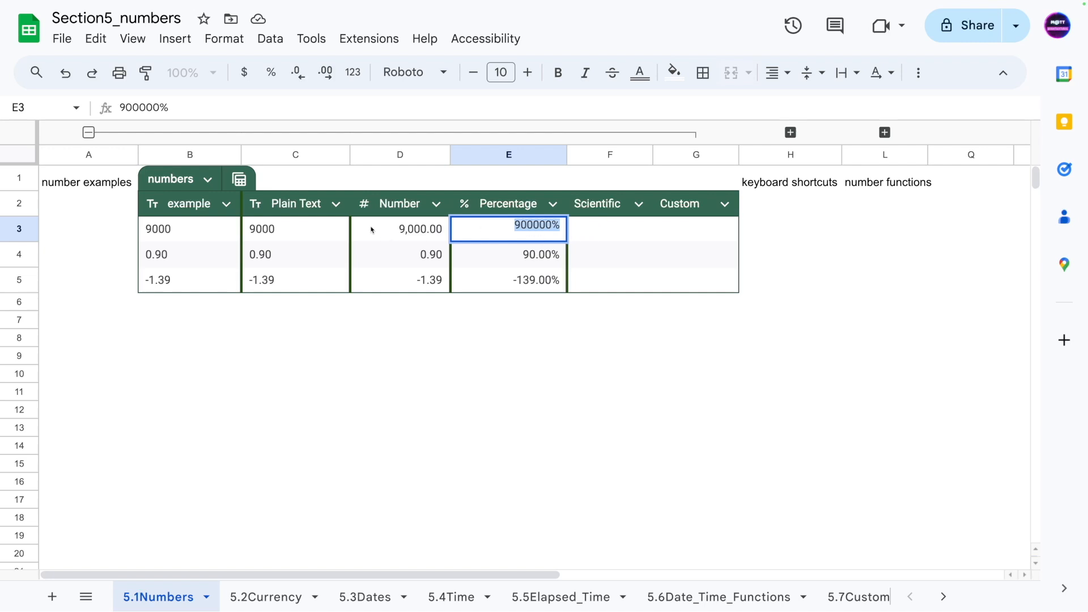
click(398, 231)
click(533, 228)
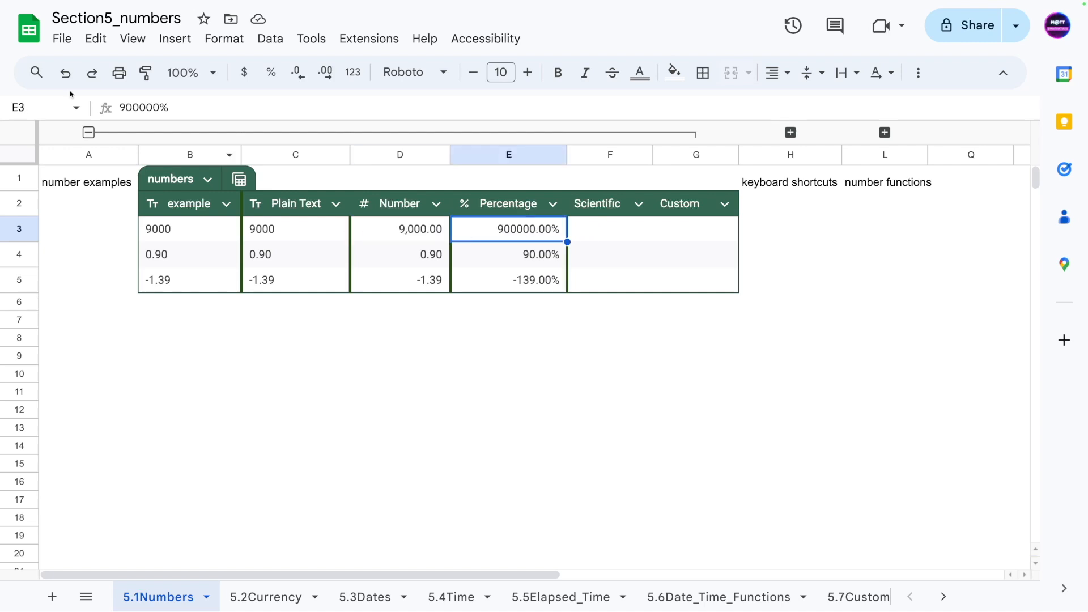
click(146, 106)
drag(159, 107, 149, 107)
click(433, 252)
- Enter 9000% in E3 of the Percentage column
click(493, 238)
text(9000)
key(Return)
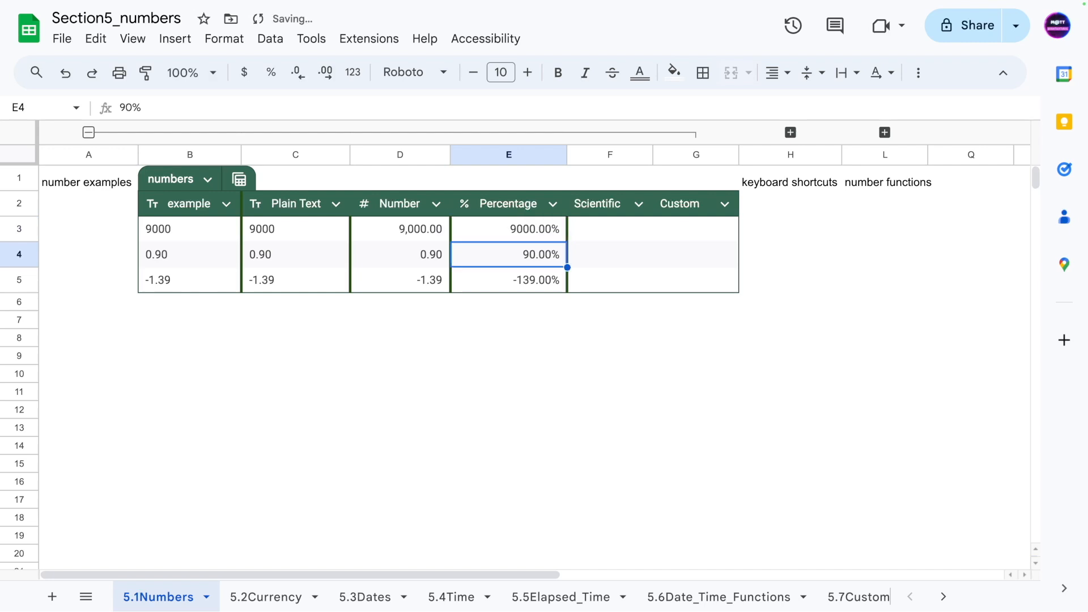
click(498, 234)
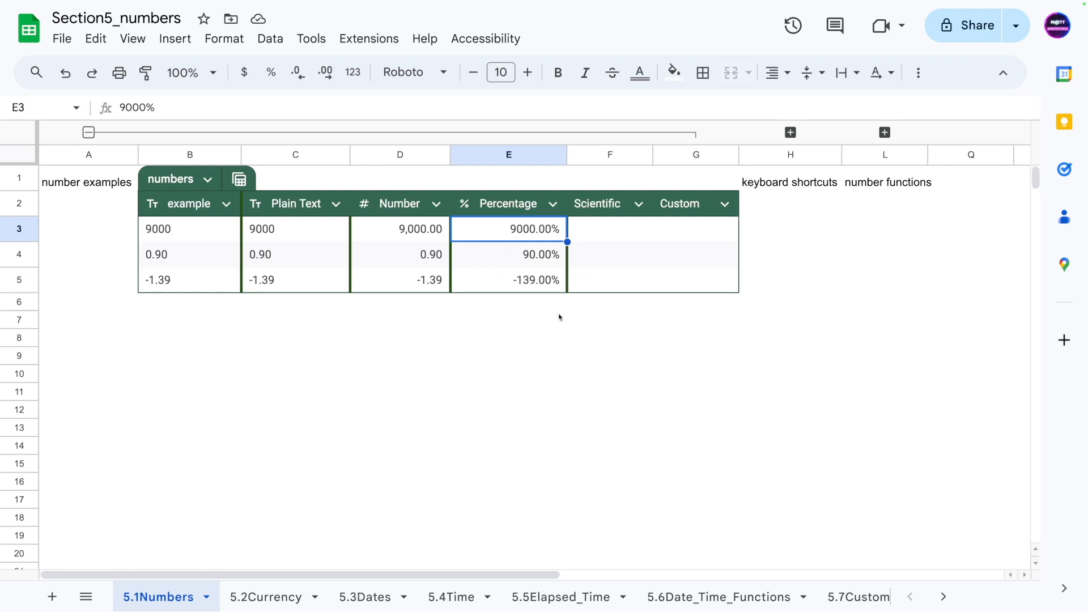
click(486, 303)
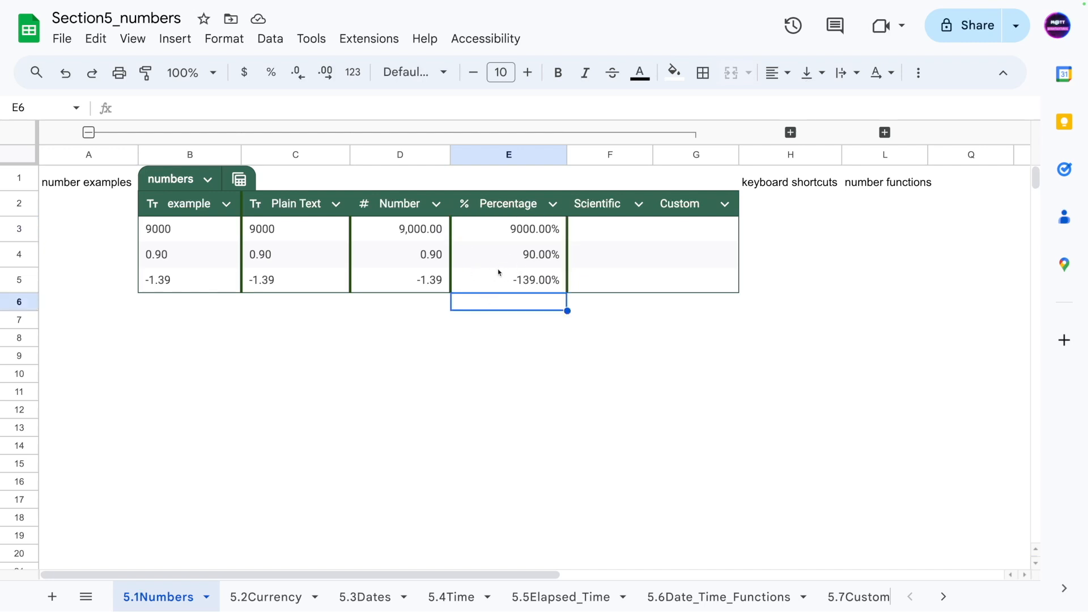
- Enter 10% in E3 of the Percentage column
click(504, 234)
text(10)
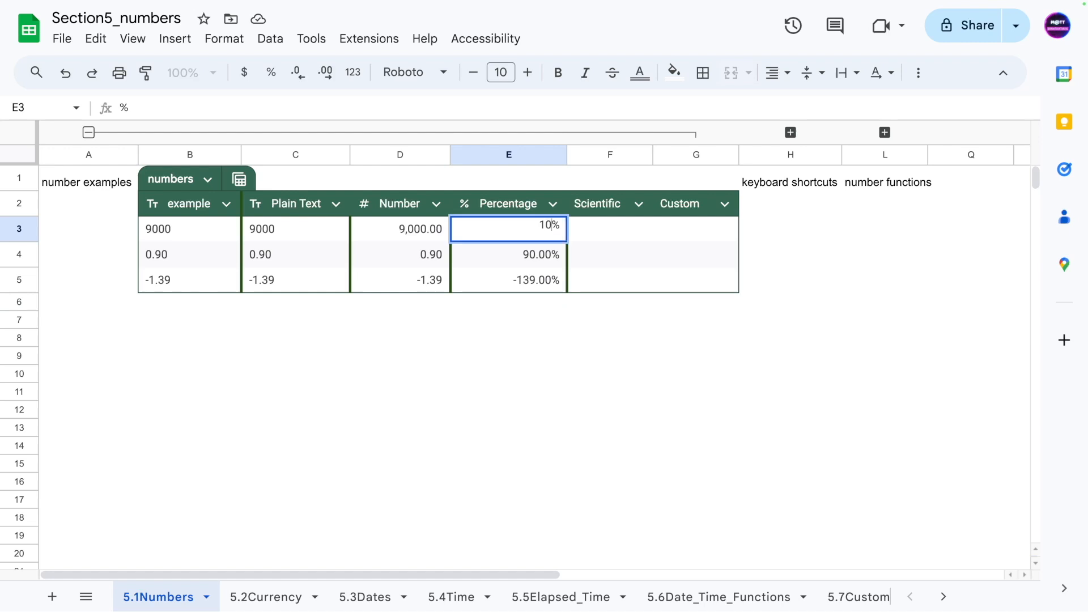
key(Return)
- Switch E3's format in the Percentage column to Number and back to Percent
click(512, 236)
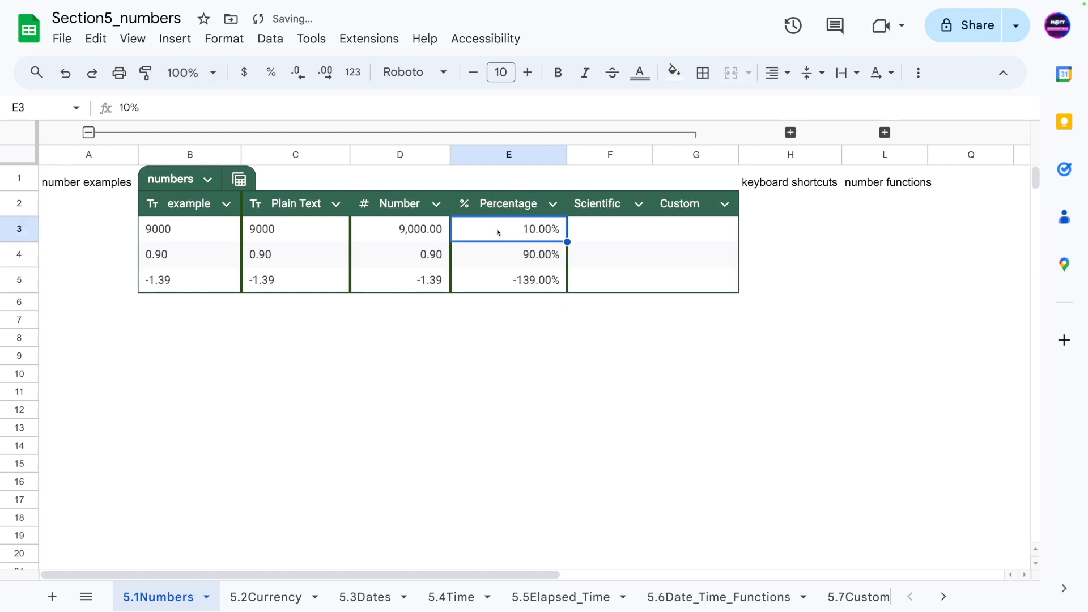
click(224, 39)
mouse_move(286, 113)
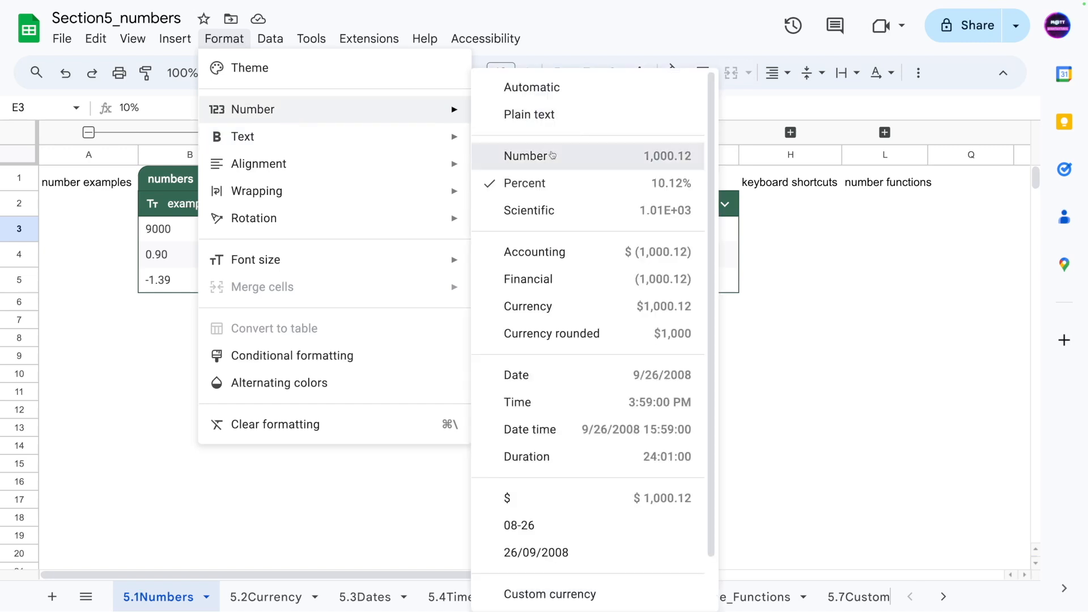
click(533, 155)
click(484, 257)
click(518, 228)
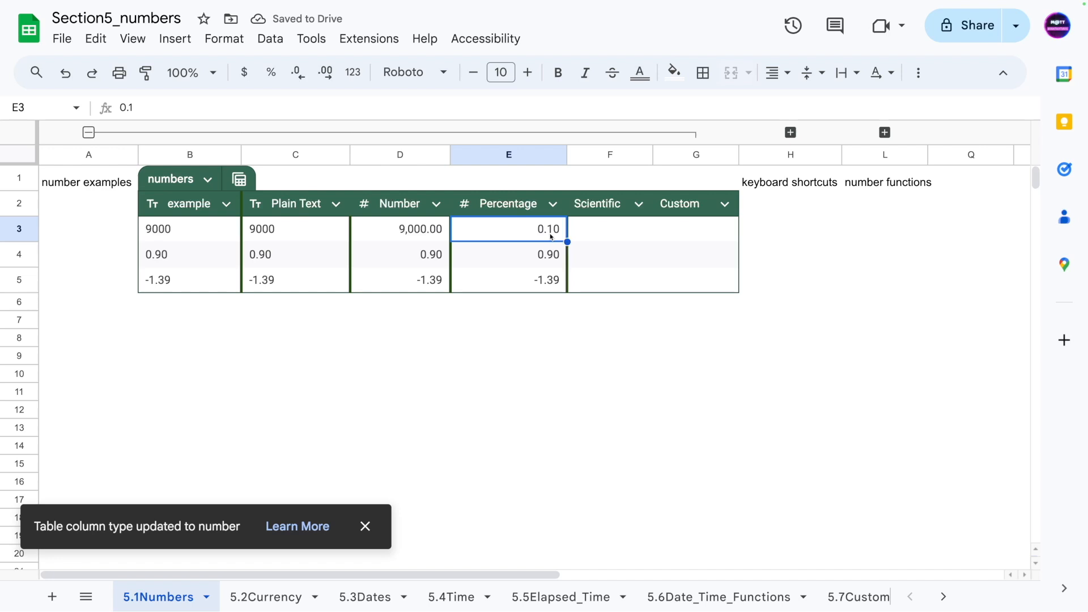
key(ctrl+shift+5)
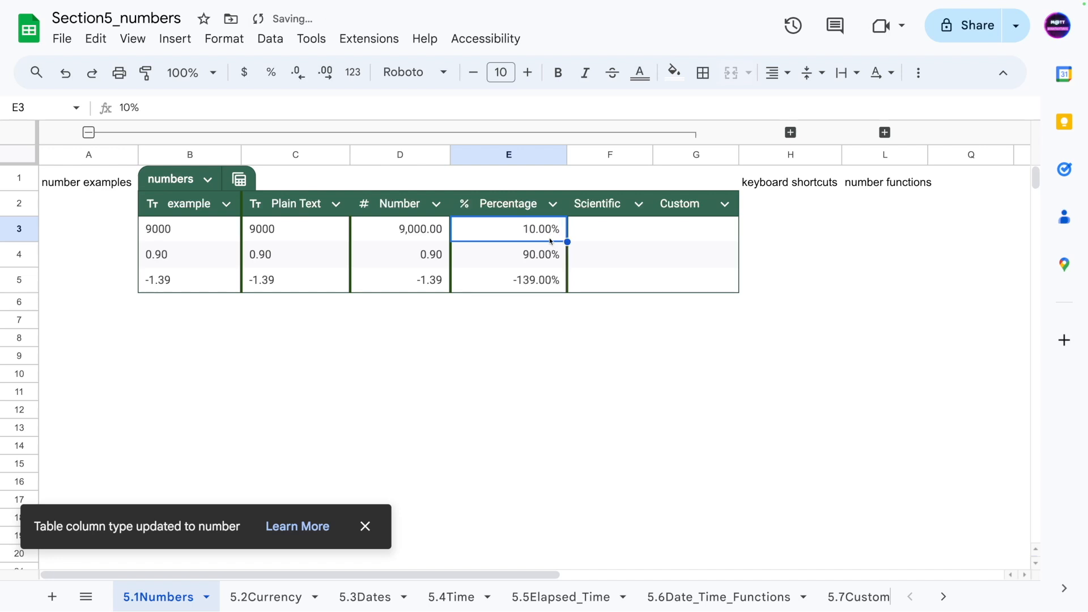
- Undo the recent format changes and value entries in the Percentage column
key(ctrl+z)
key(ctrl+z)
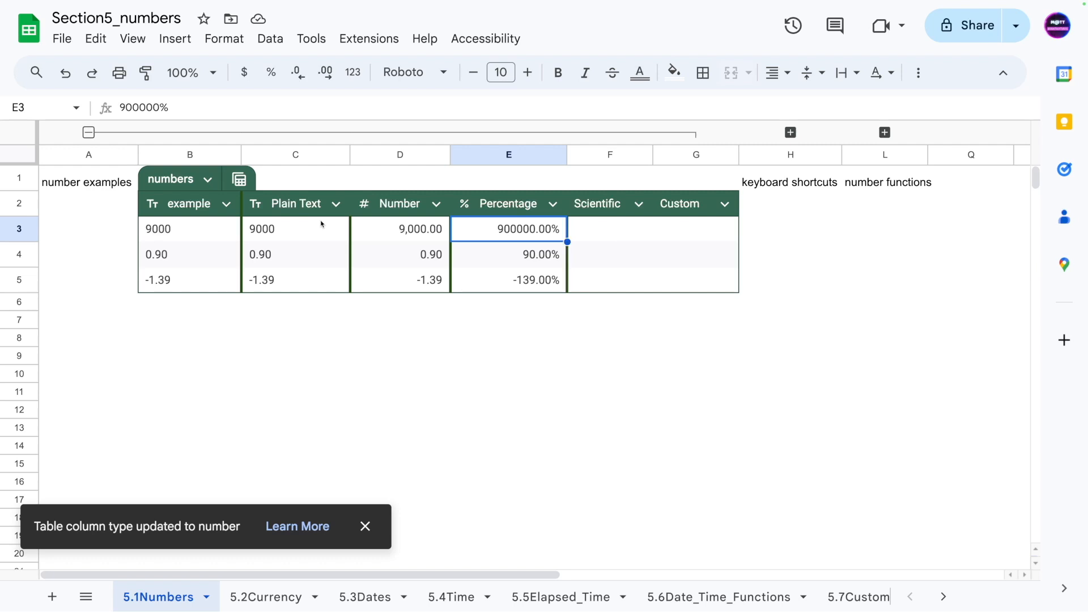
- Paste the copied number values into F3:F5 and apply the Scientific format to them
drag(596, 238, 596, 283)
text(9,000.00 0.90 -1.39)
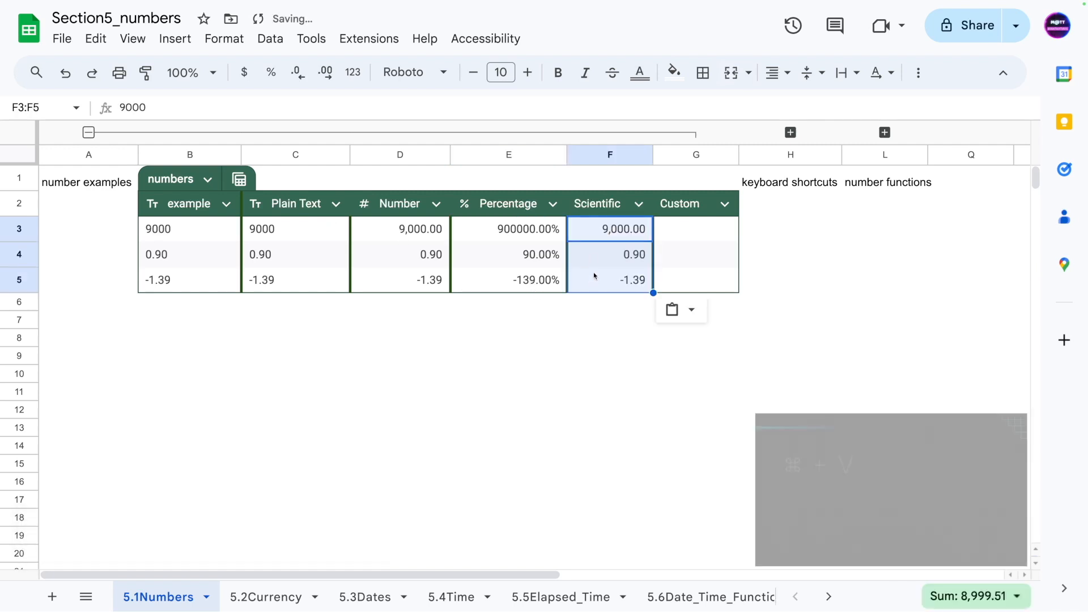
click(224, 38)
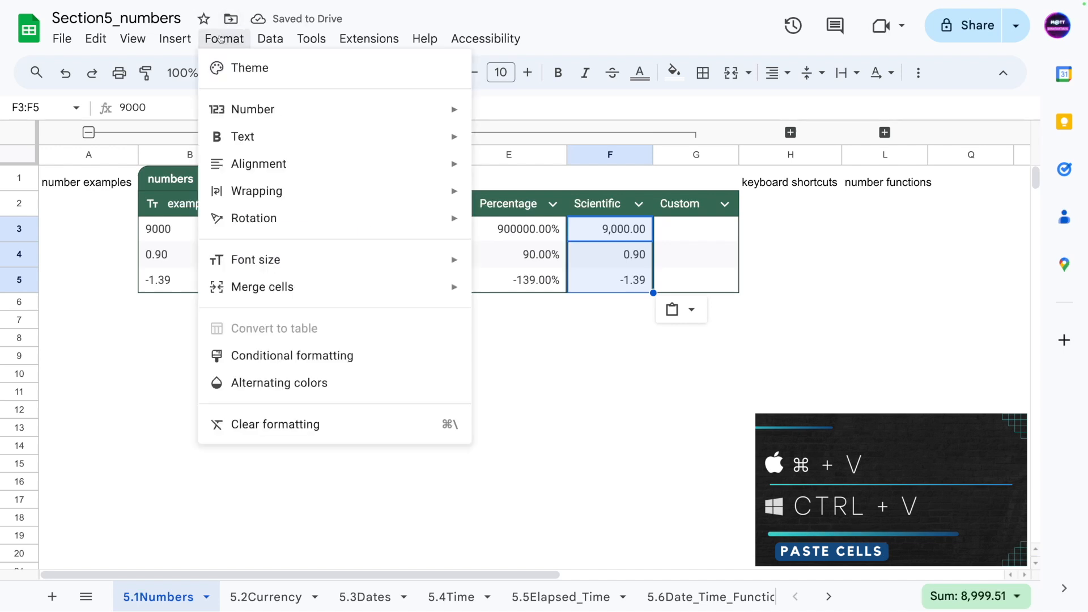
mouse_move(266, 110)
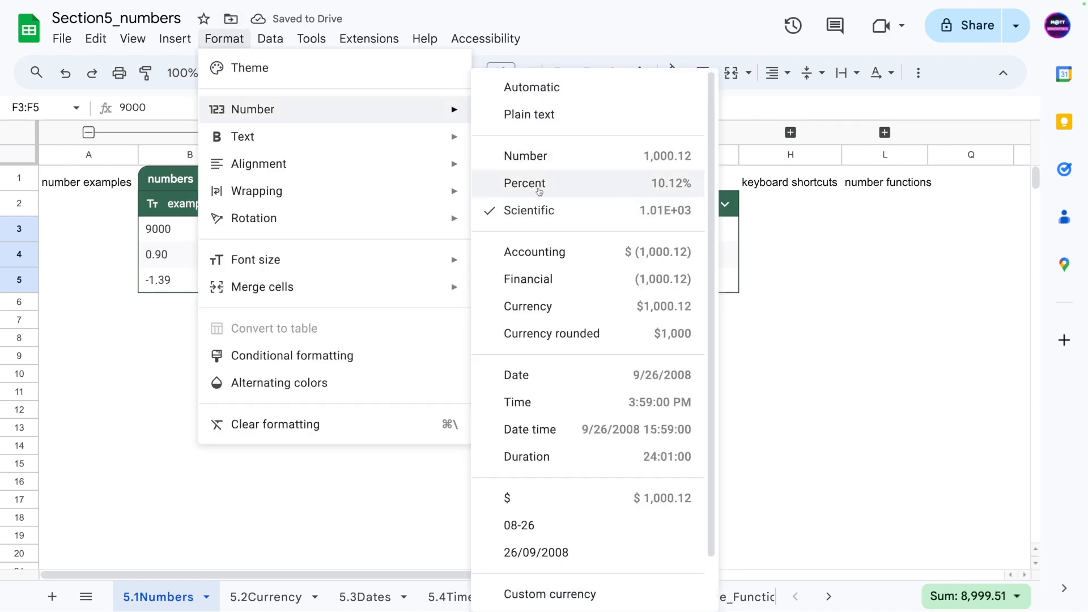
click(538, 211)
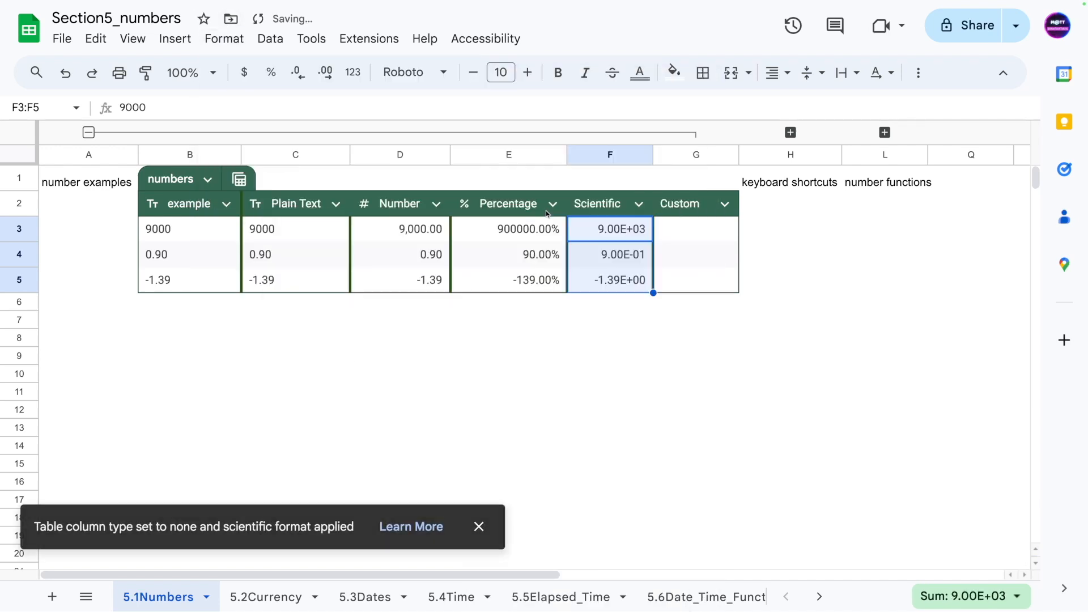
click(496, 339)
- Widen the Scientific column F slightly and inspect the underlying values of F4 and F5
click(610, 234)
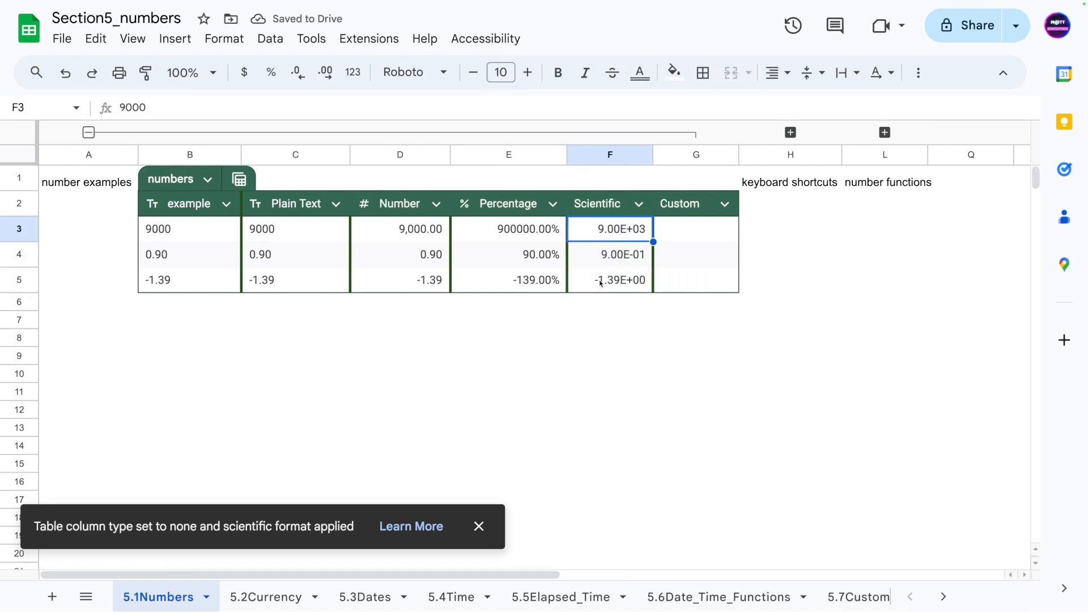
drag(653, 154, 667, 154)
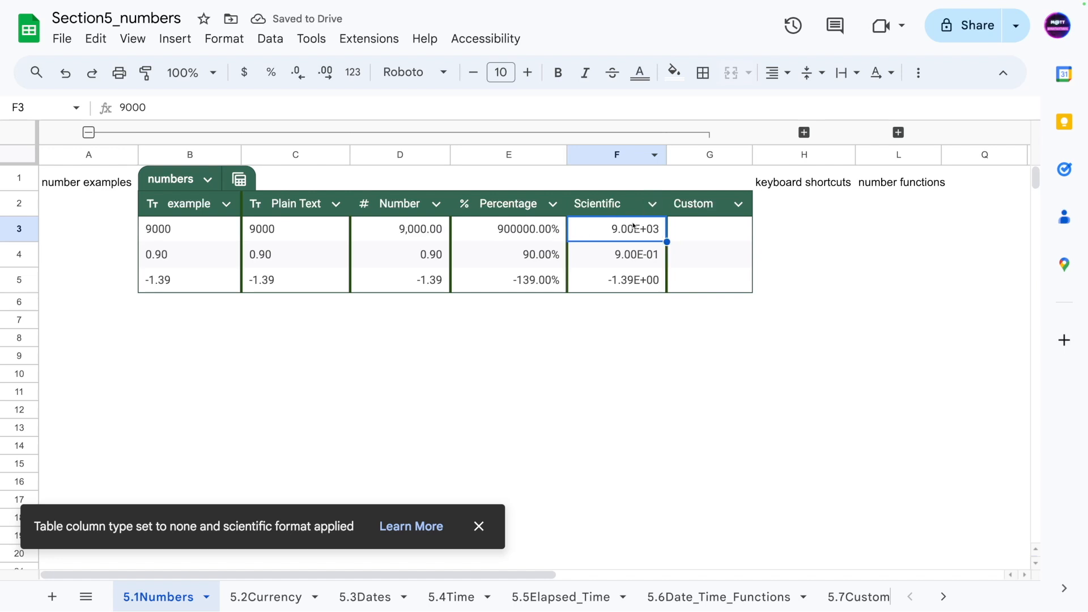
click(621, 260)
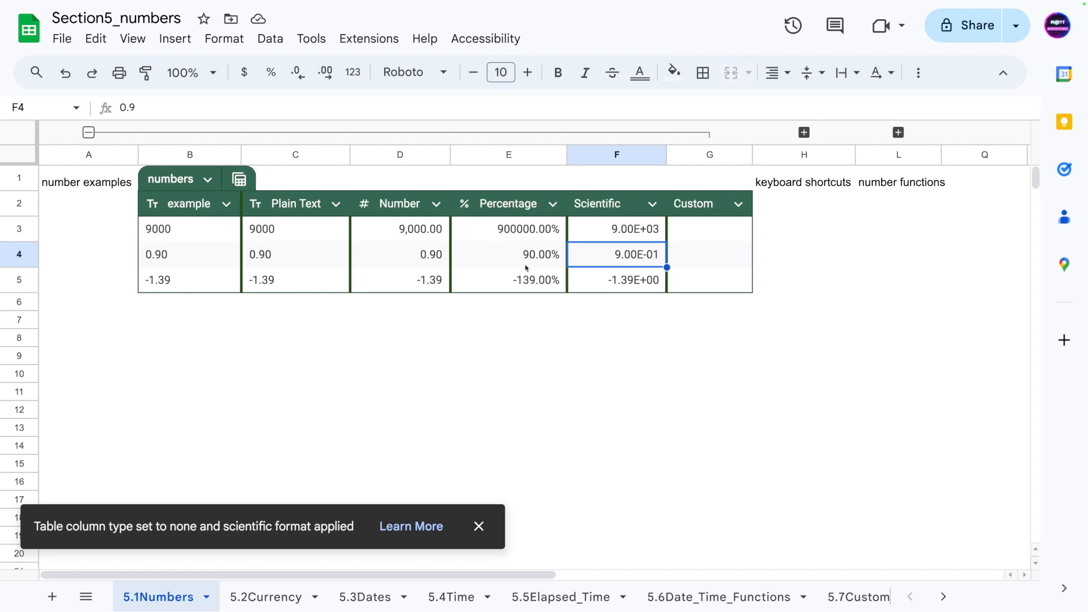
click(617, 287)
click(580, 311)
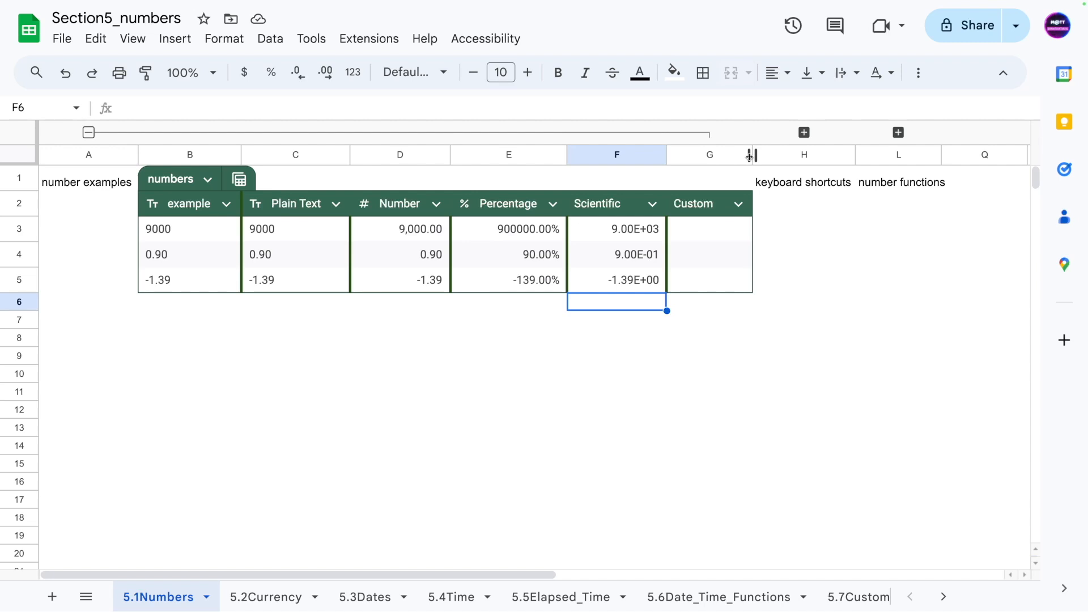
- Widen the Custom column G slightly and paste the copied number values into G3:G5
drag(752, 154, 768, 154)
click(694, 233)
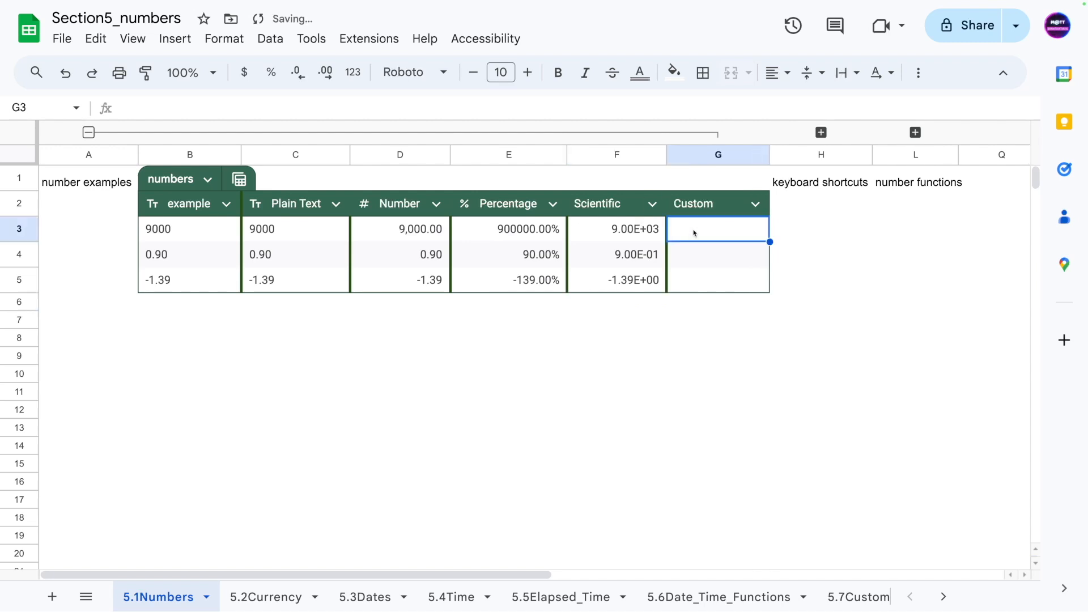
text(9,000.00 0.90 -1.39)
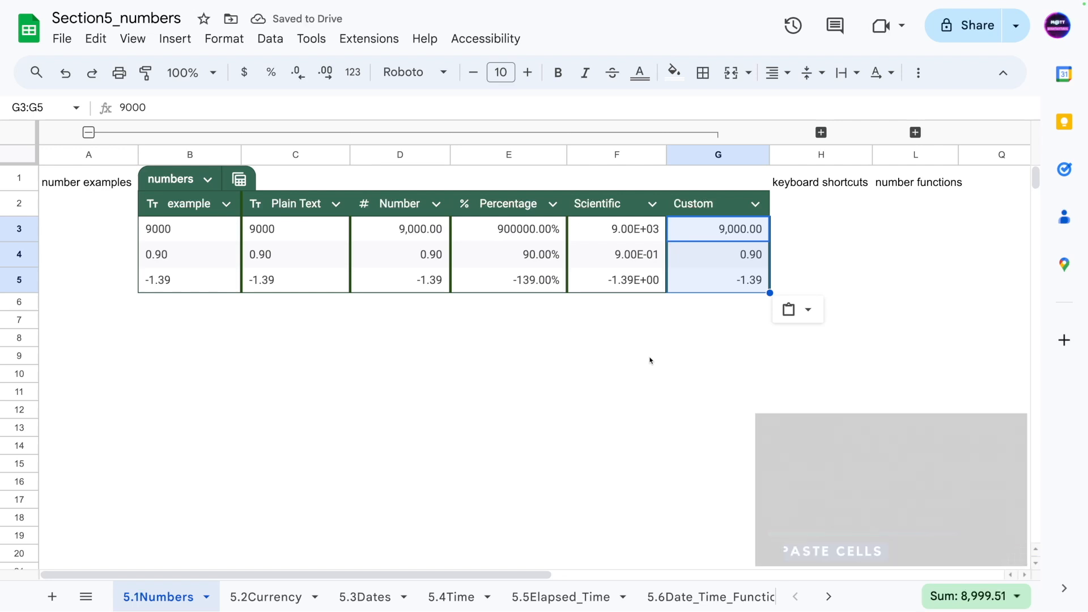
- Open the custom number formats for G3:G5 and look through the list of preset patterns
click(220, 49)
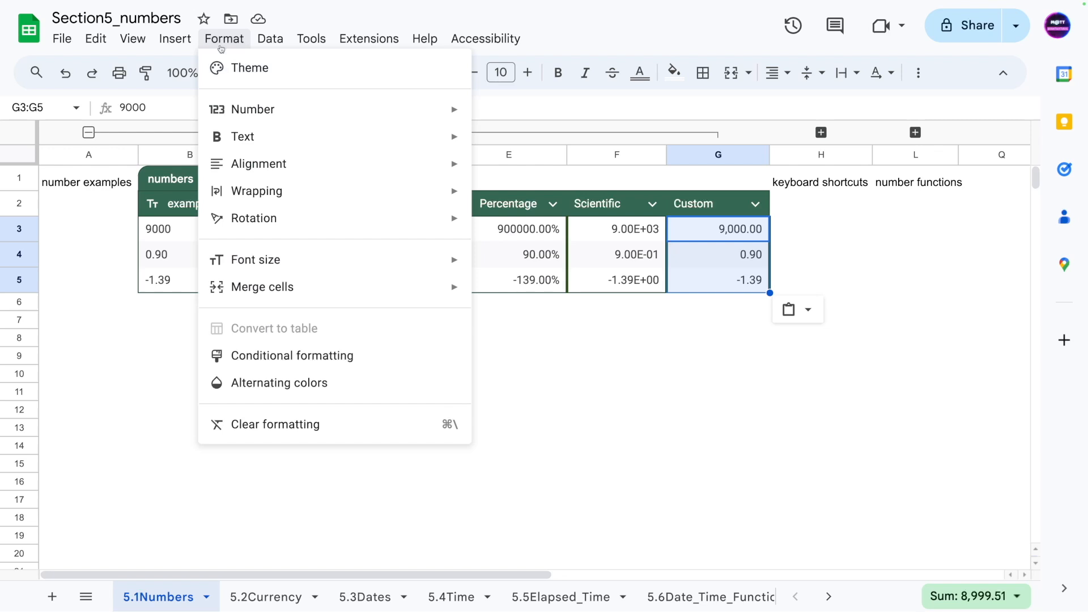
click(221, 49)
click(221, 49)
mouse_move(311, 116)
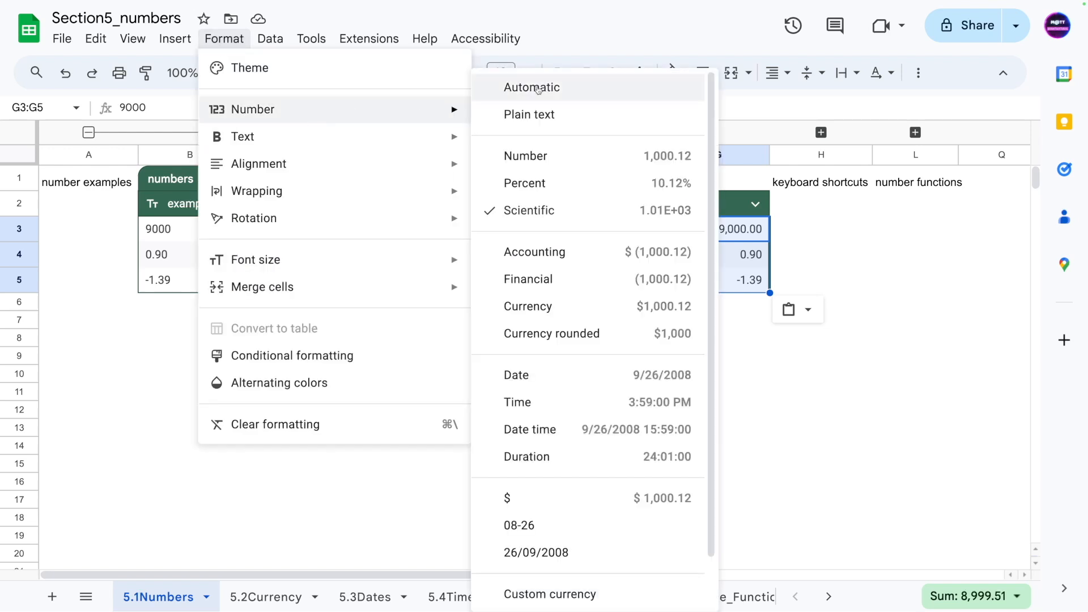
scroll(581, 486, down, 2)
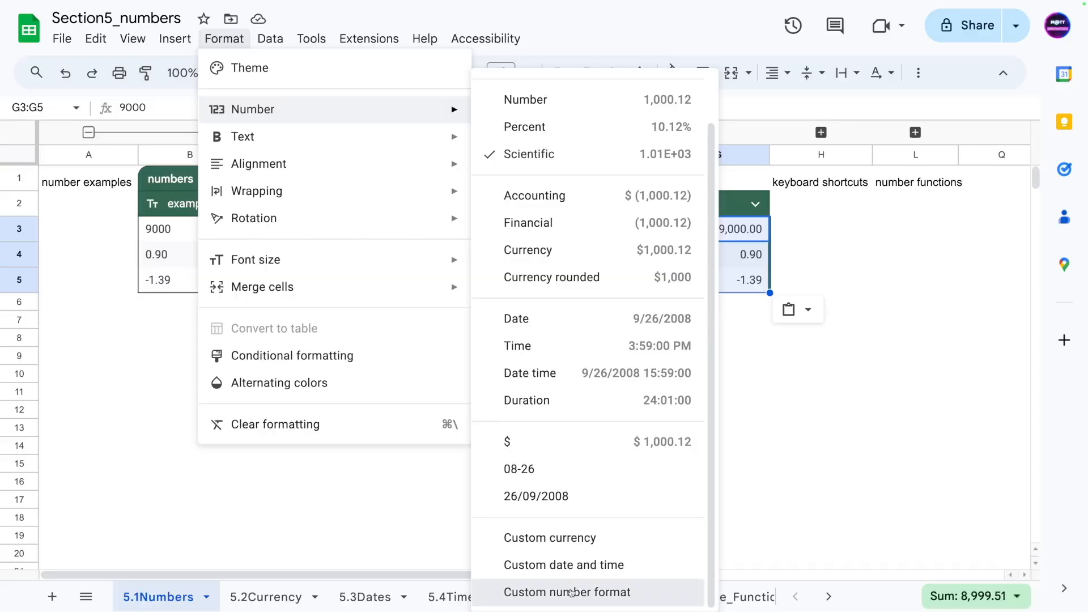
click(507, 591)
scroll(417, 250, down, 10)
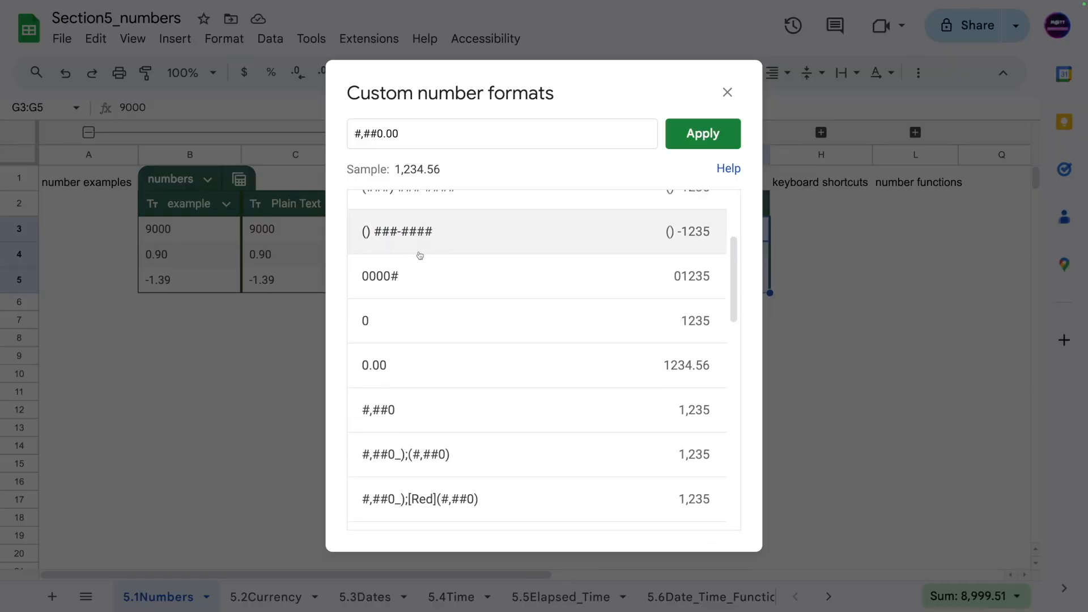
scroll(413, 294, up, 7)
scroll(412, 306, up, 3)
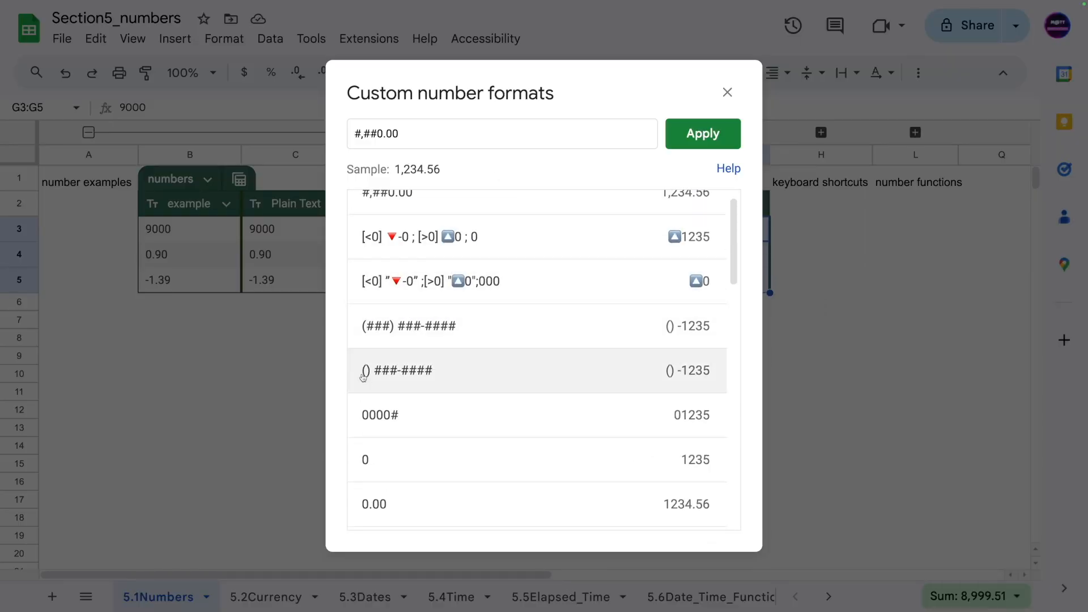
scroll(413, 376, down, 3)
scroll(461, 372, down, 1)
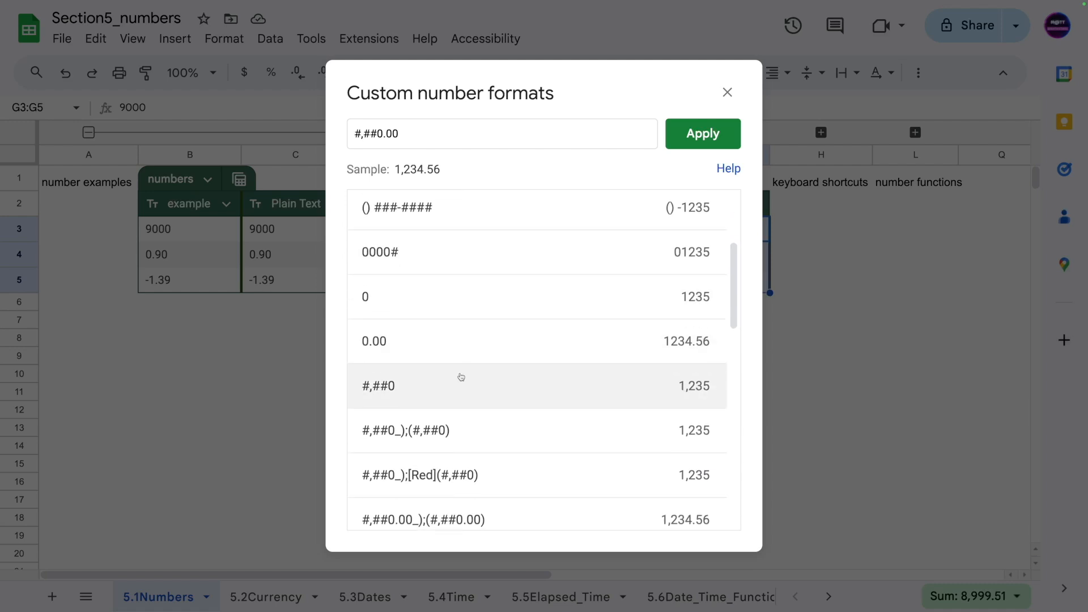
scroll(566, 329, up, 1)
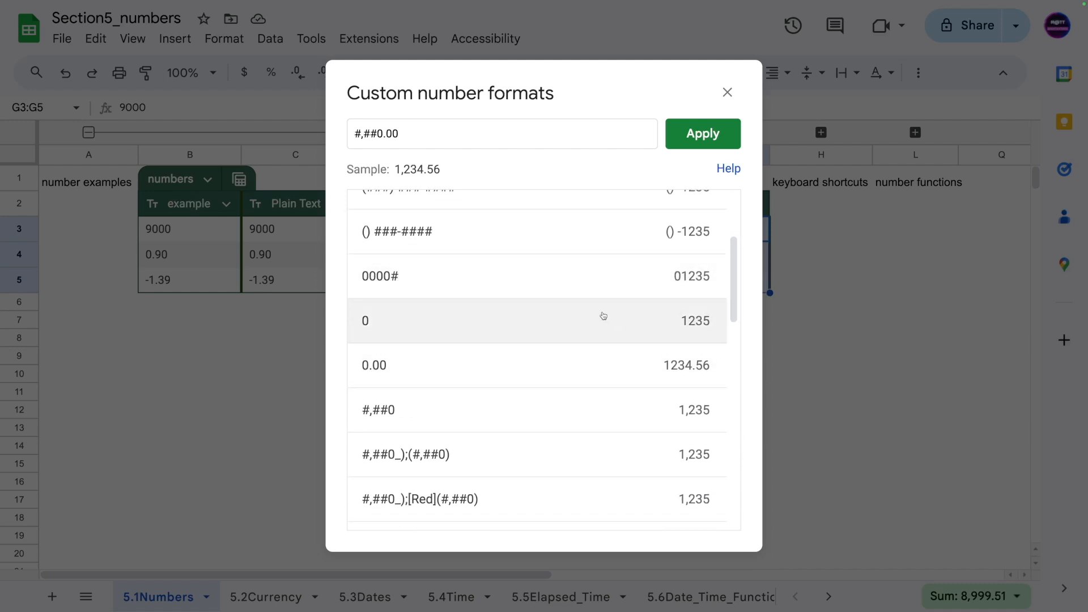
scroll(523, 295, up, 3)
- Apply the custom number format "It's Over" # "!" to G3:G5 and dismiss the resulting message
click(420, 126)
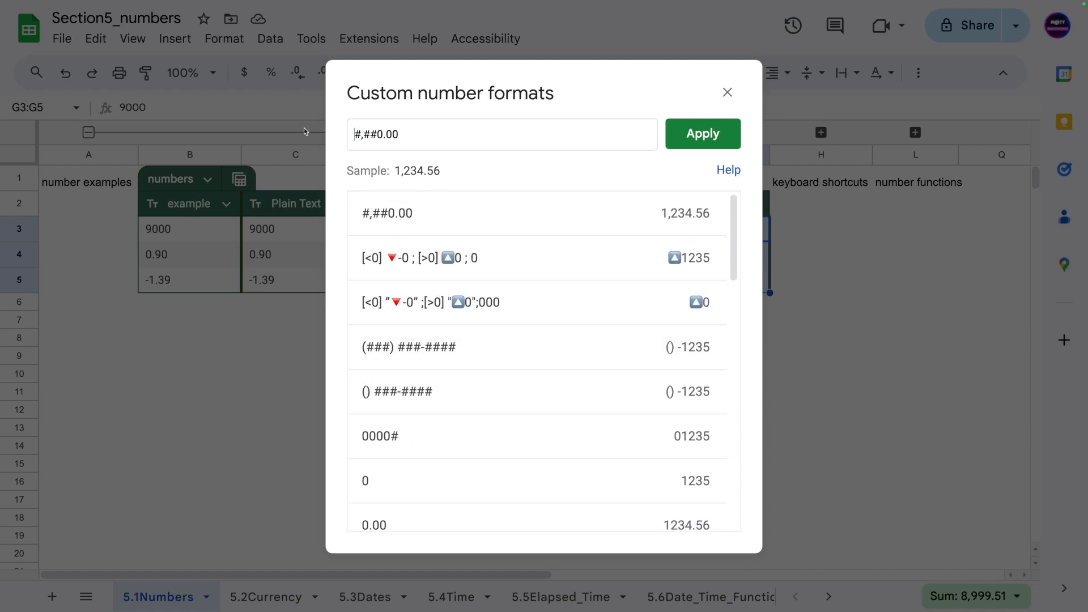
drag(407, 138, 348, 140)
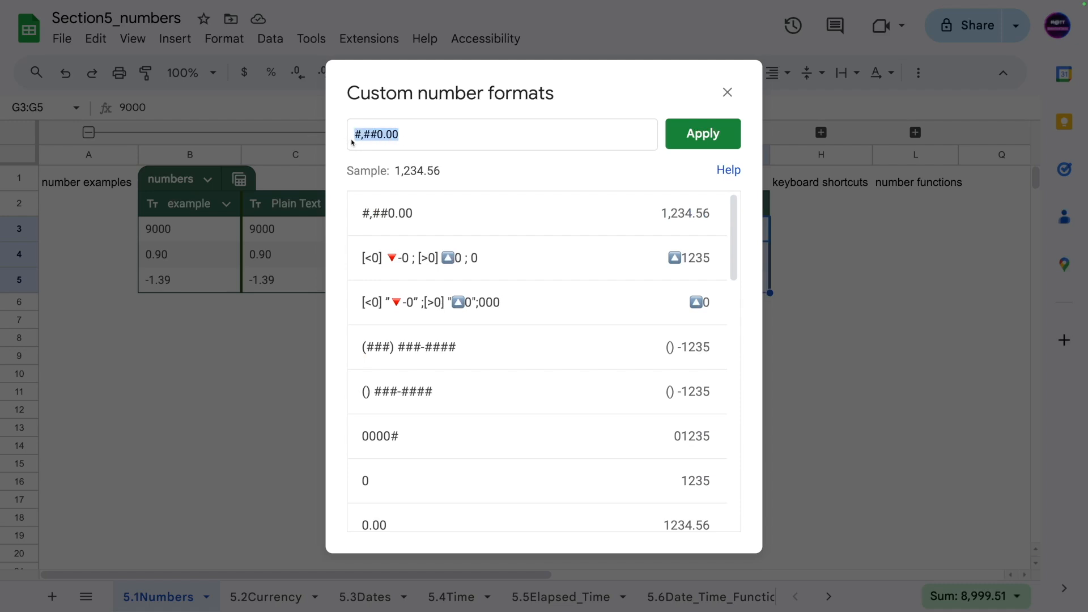
text("It)
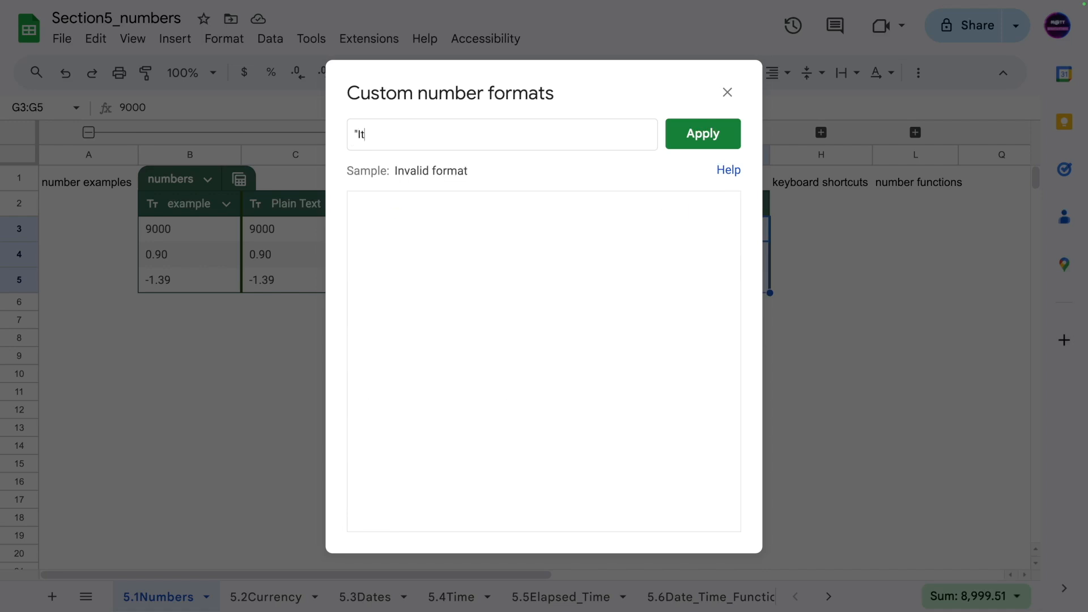
text('s Over")
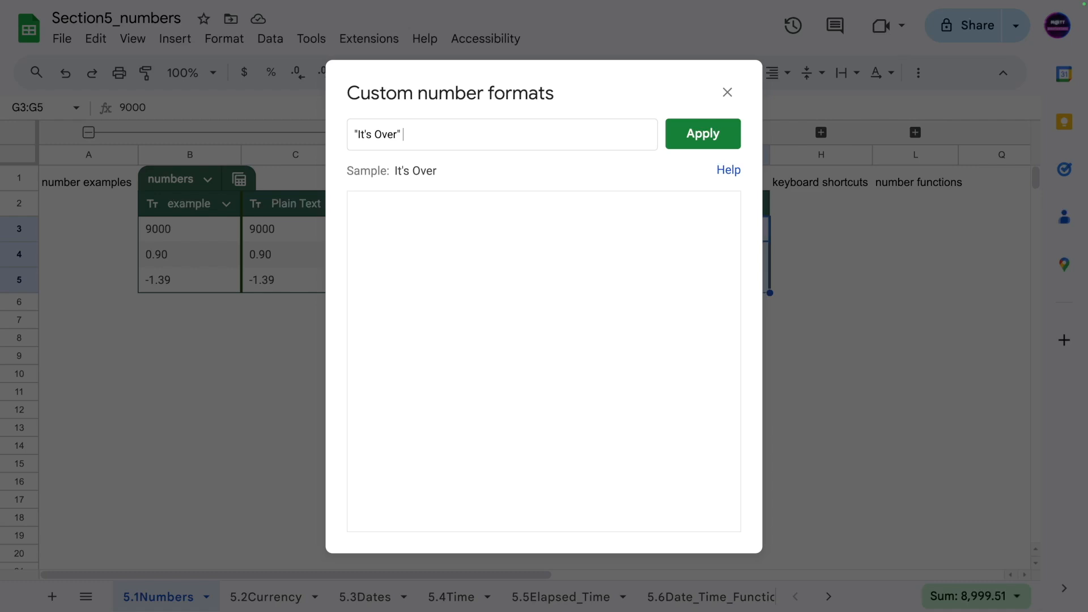
text( # "!")
click(686, 143)
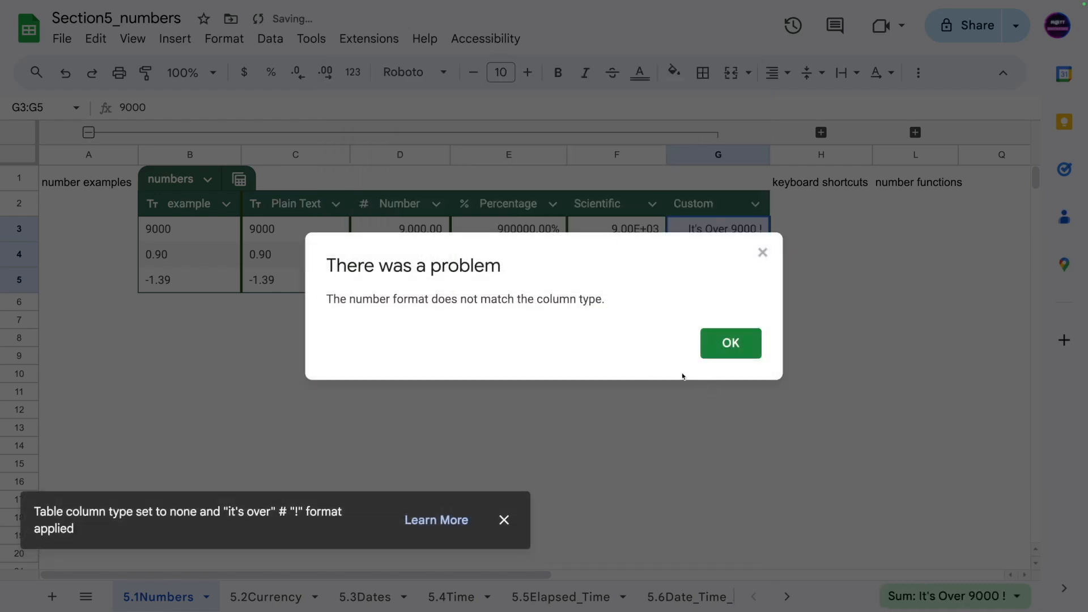
click(726, 350)
click(618, 343)
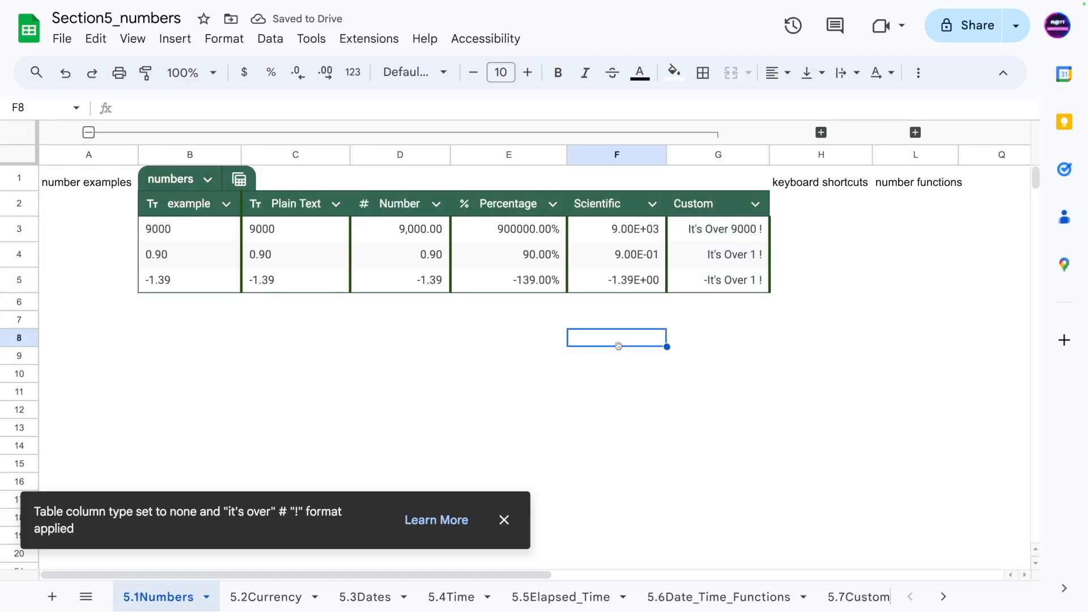
- Inspect the underlying values of G3, G4 and G5 against their custom-formatted display
drag(699, 231, 687, 284)
click(651, 337)
click(712, 231)
click(696, 277)
double_click(695, 276)
click(702, 244)
click(704, 238)
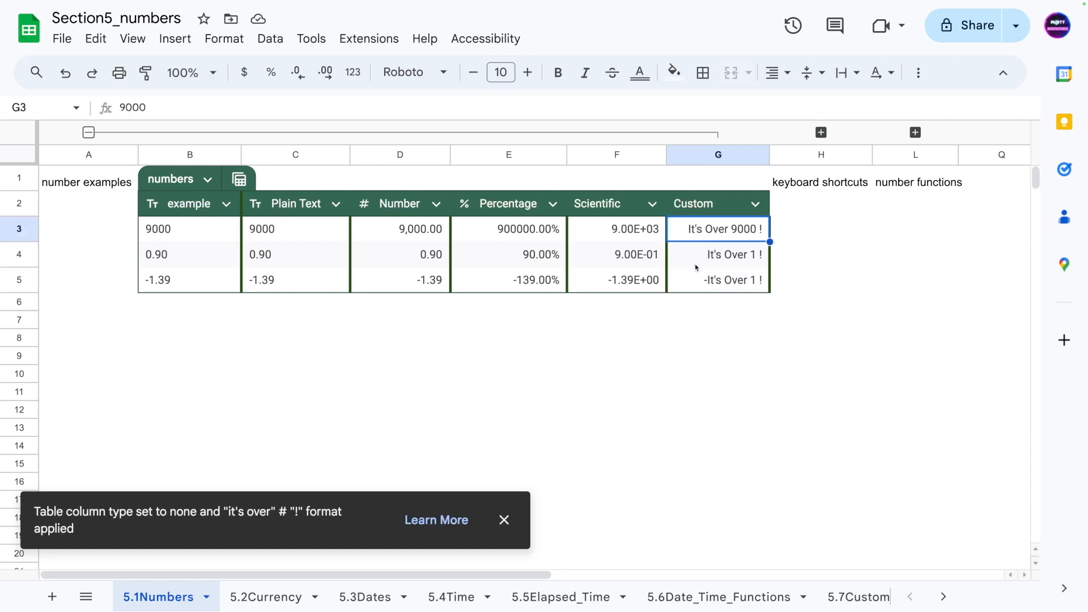
click(702, 265)
click(702, 270)
click(702, 262)
click(712, 284)
click(709, 261)
click(731, 282)
click(718, 262)
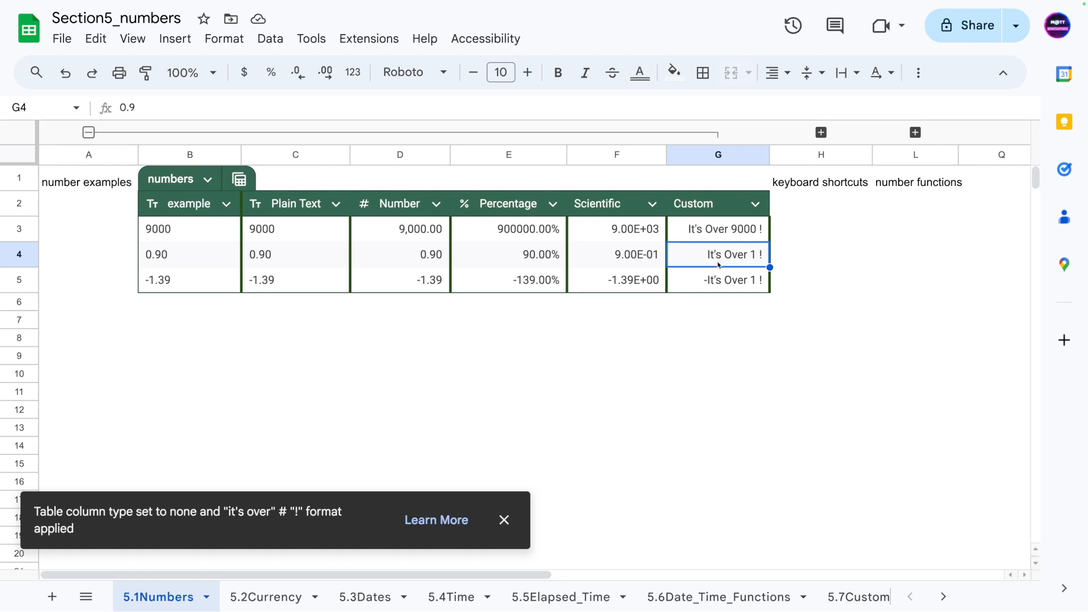
- Increase the decimal places of the Custom column values in G3:G5 to two
click(327, 73)
click(328, 75)
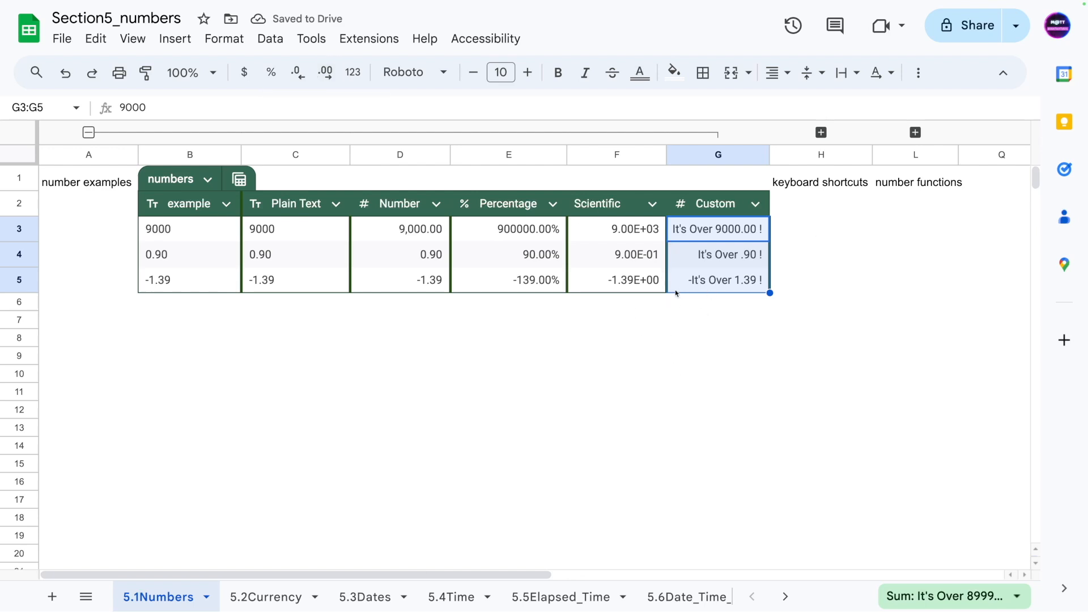
click(692, 282)
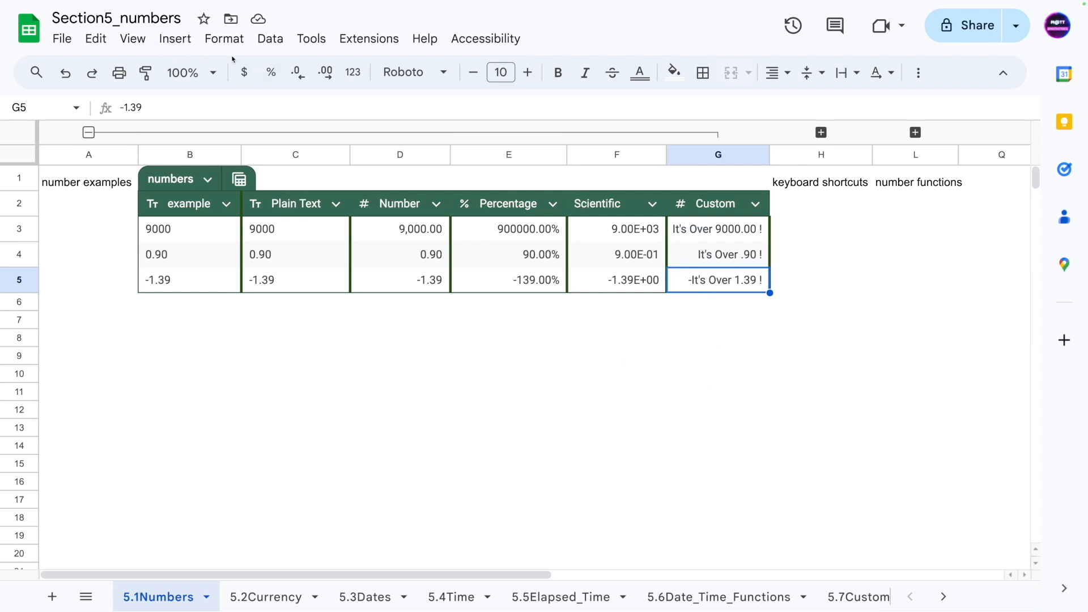
- Try to apply the custom number format "It's Over" #.00 "!" ; "It's under" -#.00 ":(" to G3:G5
click(227, 39)
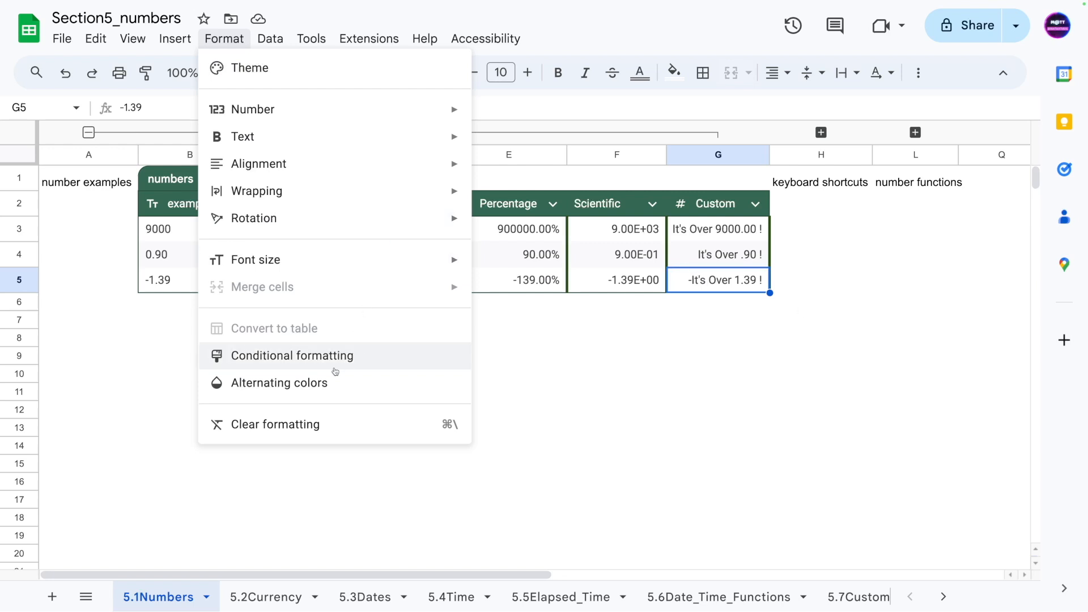
mouse_move(248, 111)
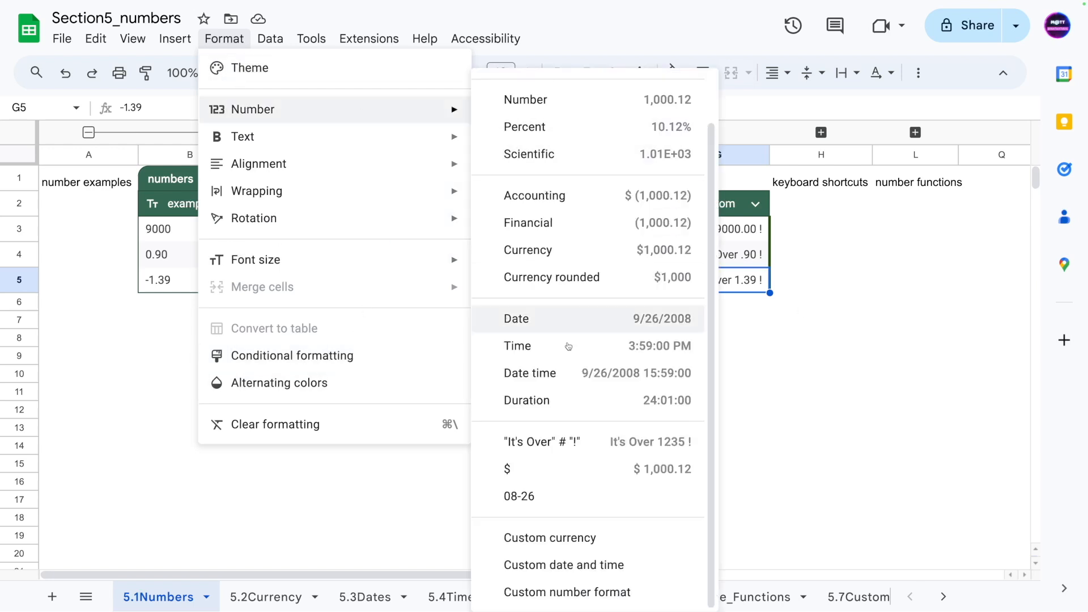
click(566, 591)
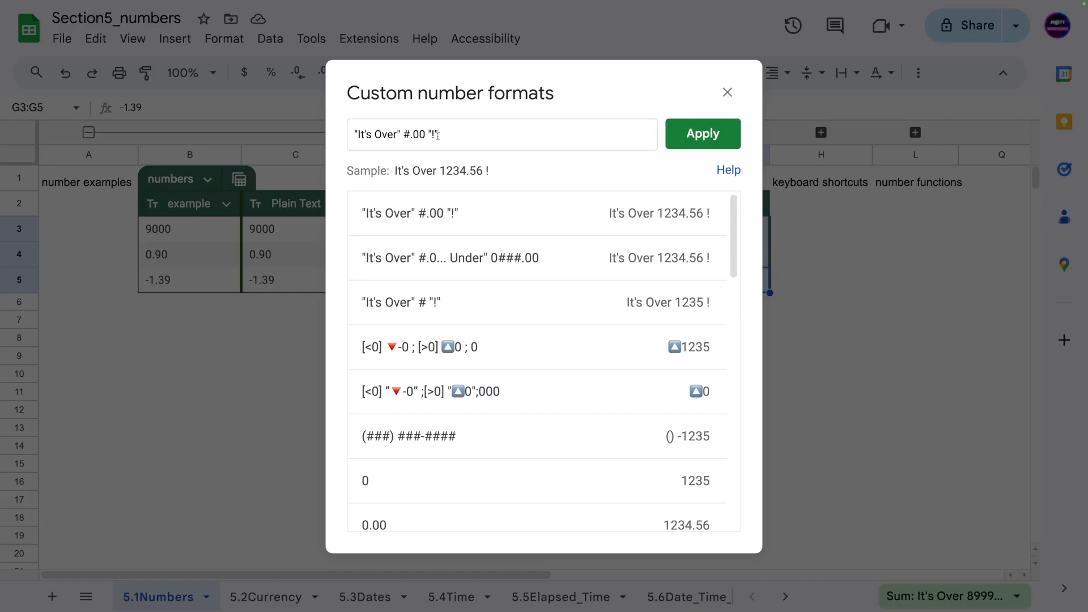
text(;)
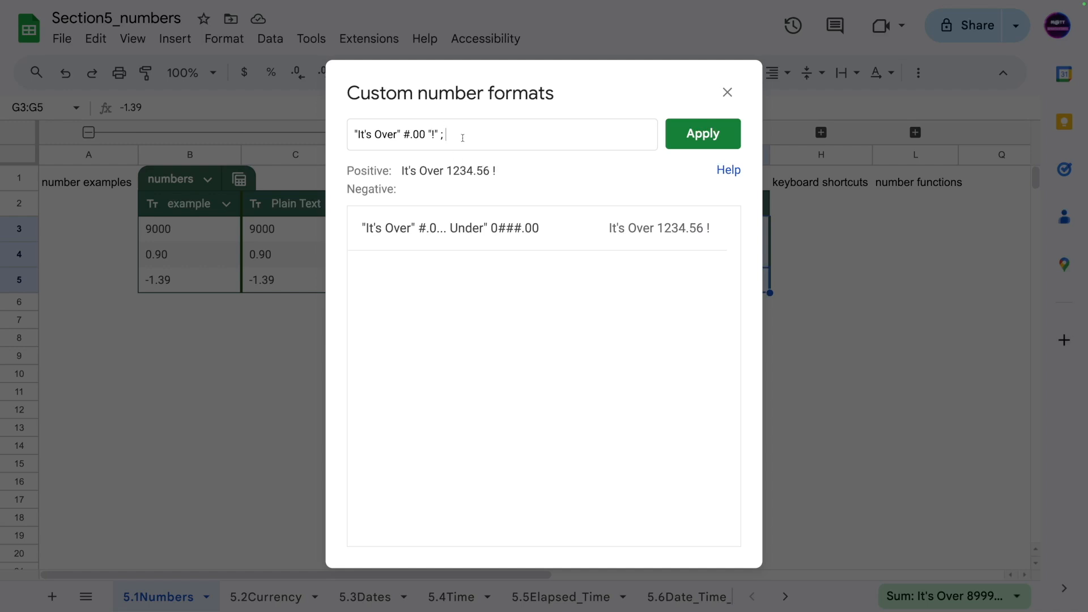
text("It's under" -)
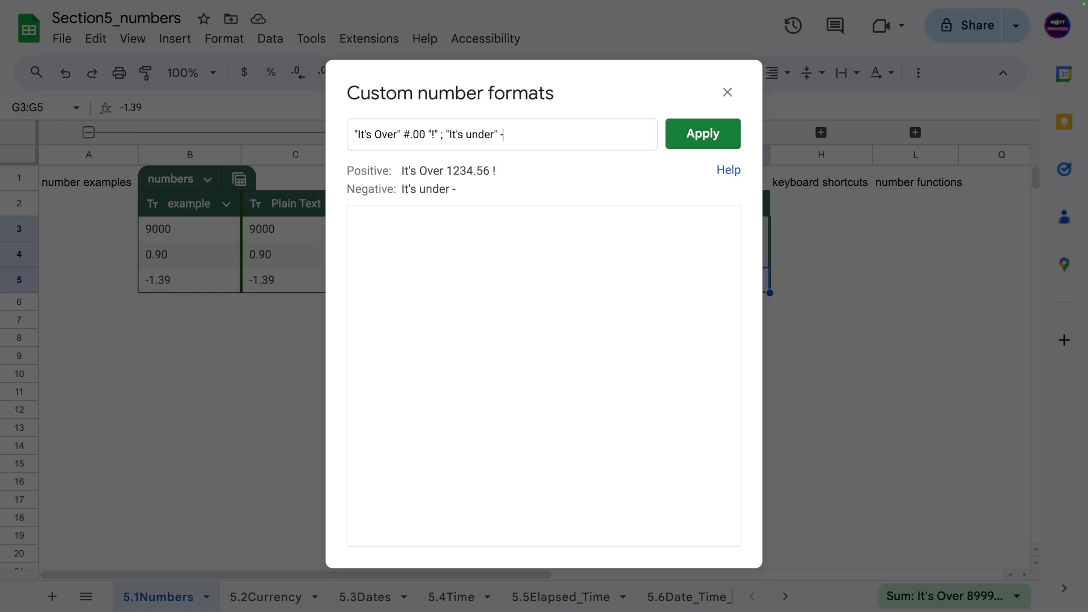
text(#.00)
text(")
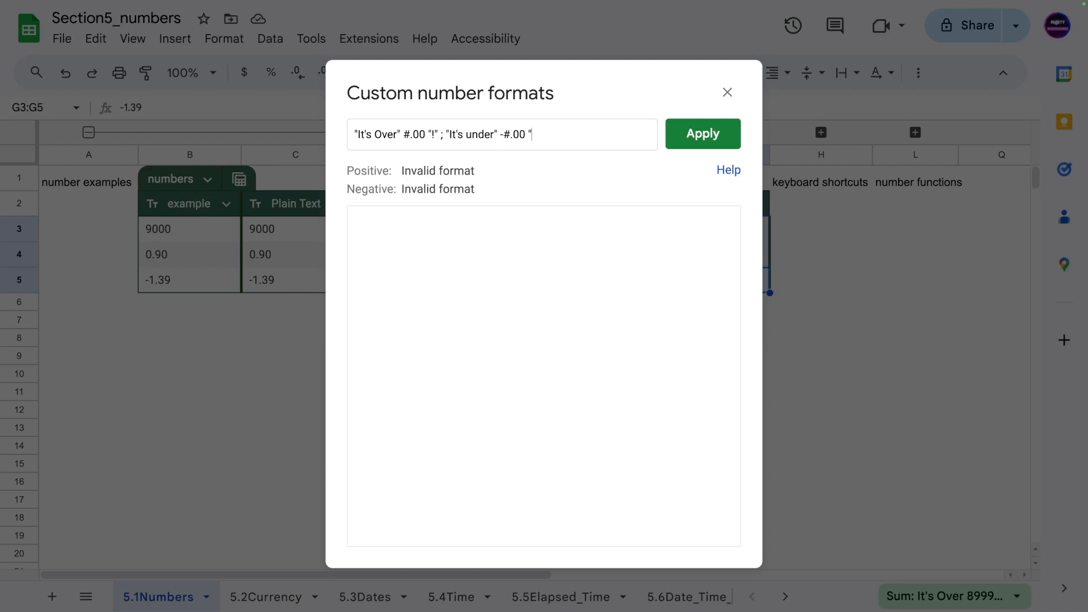
text(:(")
click(688, 135)
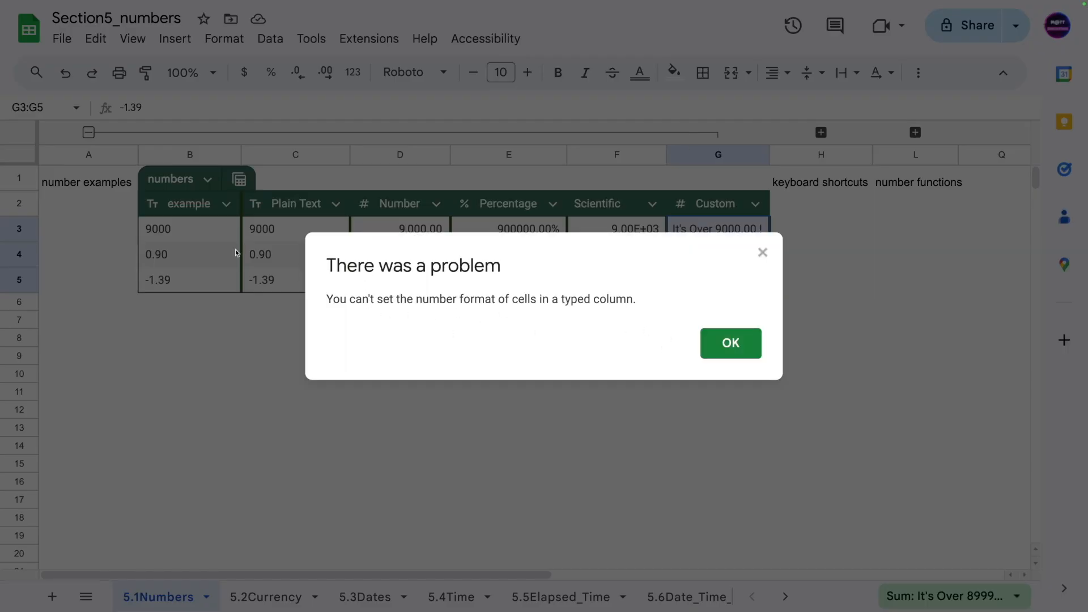
drag(349, 298, 612, 303)
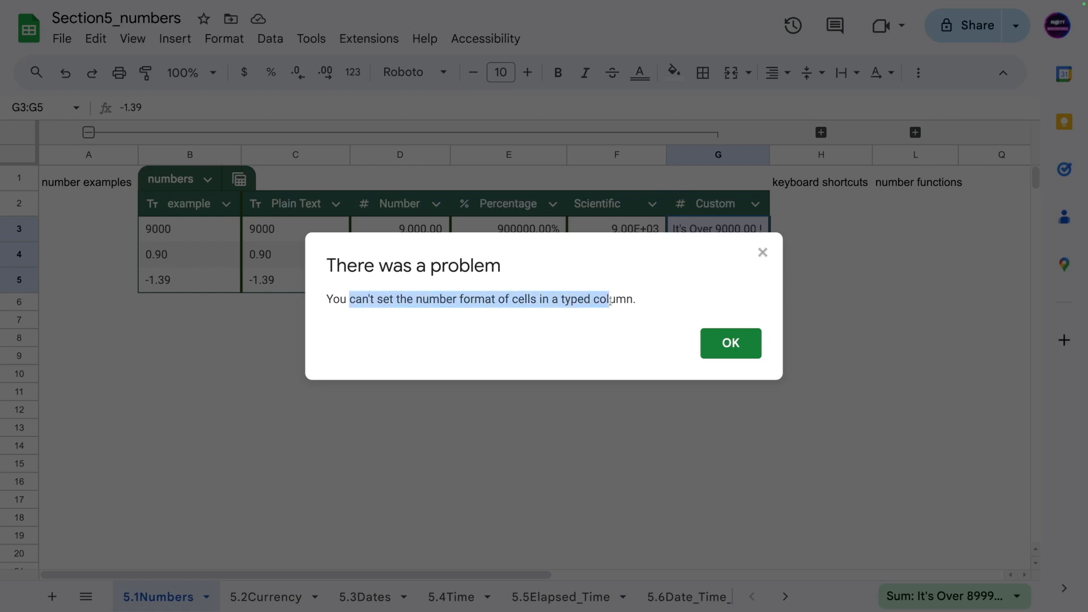
click(669, 323)
click(721, 335)
- Remove the number column type from the table's Custom column
drag(712, 225, 714, 280)
click(755, 204)
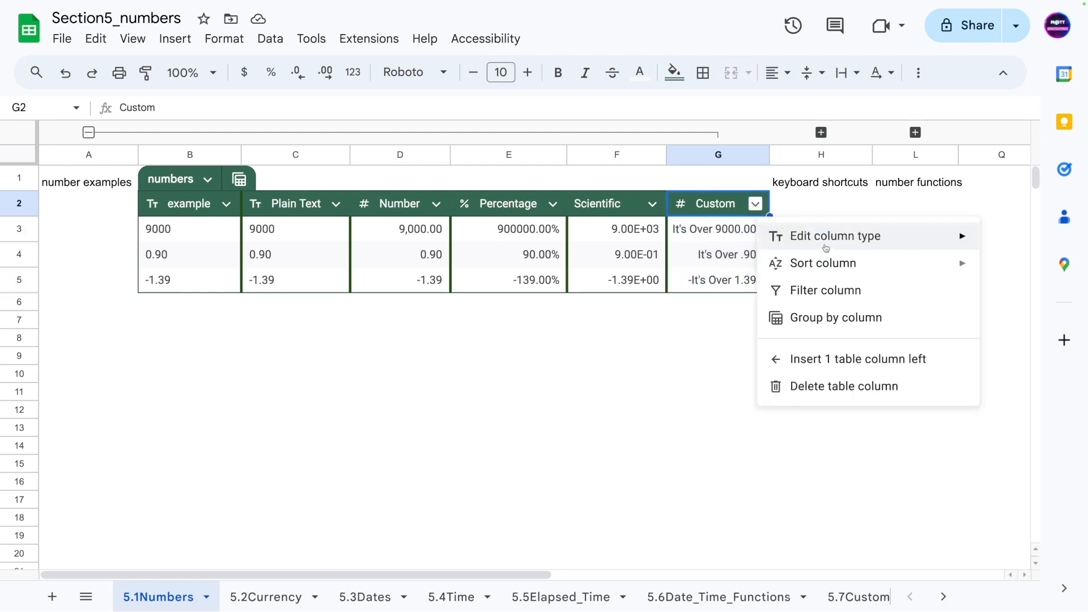
mouse_move(825, 246)
click(602, 408)
click(628, 389)
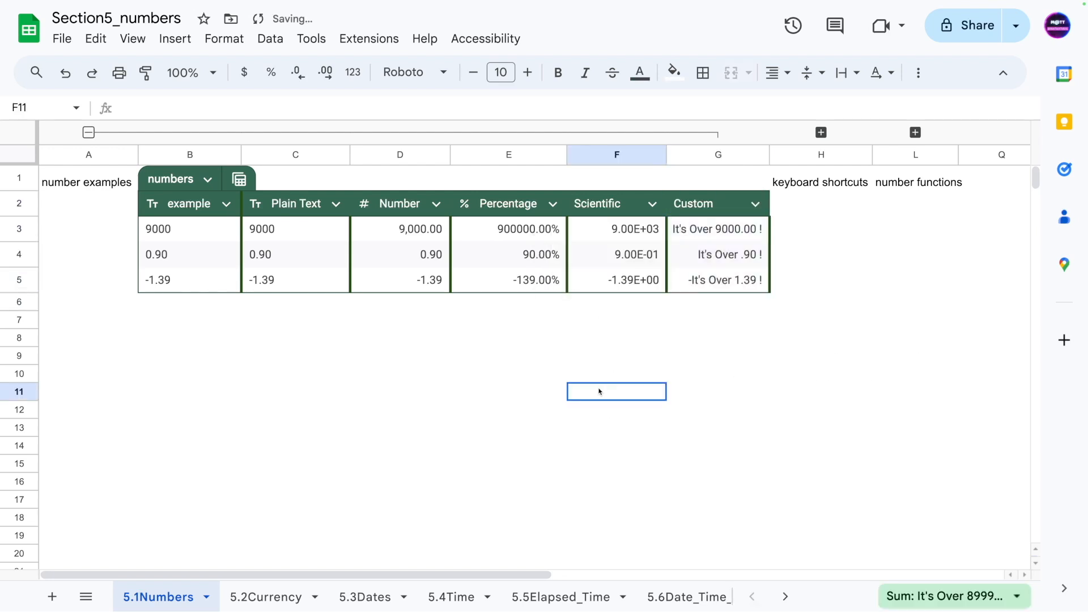
- Try to apply the recently saved "It's Over" / "It's under" number format to G2:G5, header included
drag(714, 204, 714, 284)
click(224, 38)
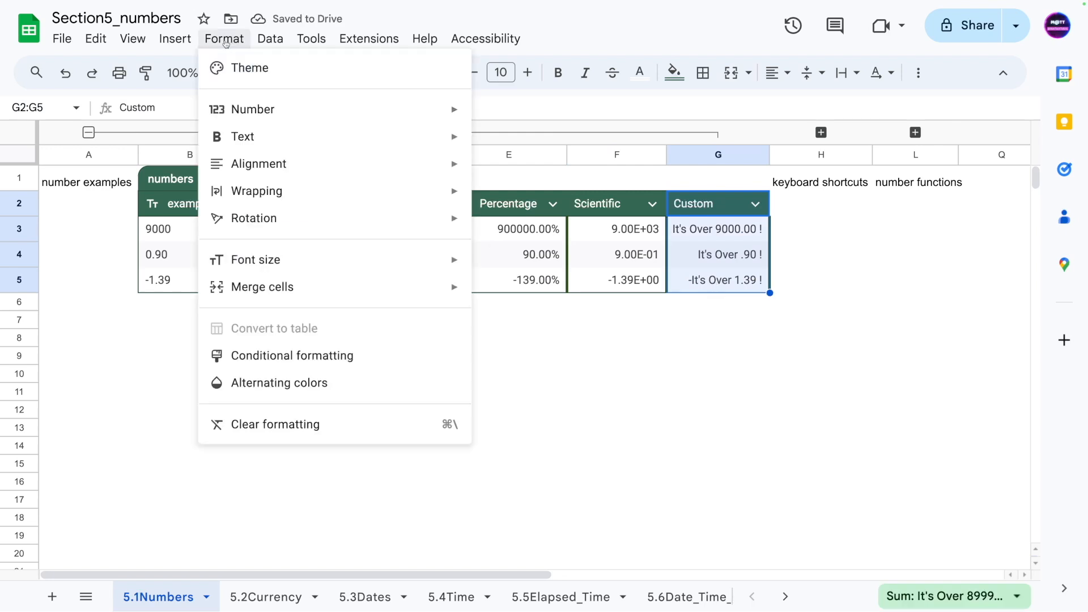
mouse_move(259, 109)
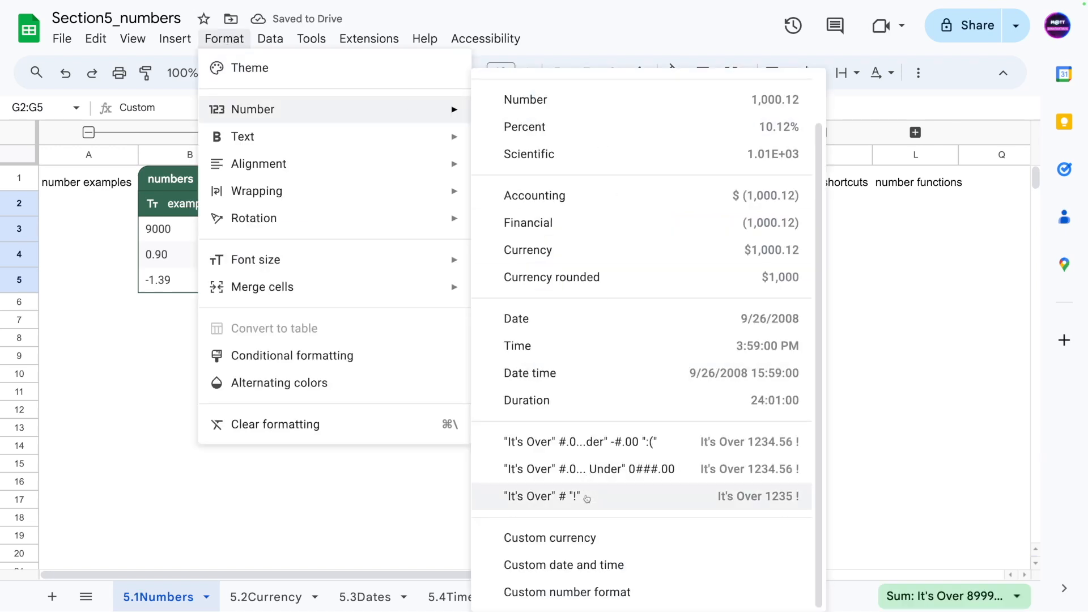
click(583, 445)
click(727, 357)
click(597, 374)
- Apply the saved format "It's Over" #.00 "!" ; "It's under" -#.00 ":(" to G3:G5 only and dismiss the messages
drag(716, 252, 719, 282)
drag(704, 233, 703, 287)
right_click(706, 283)
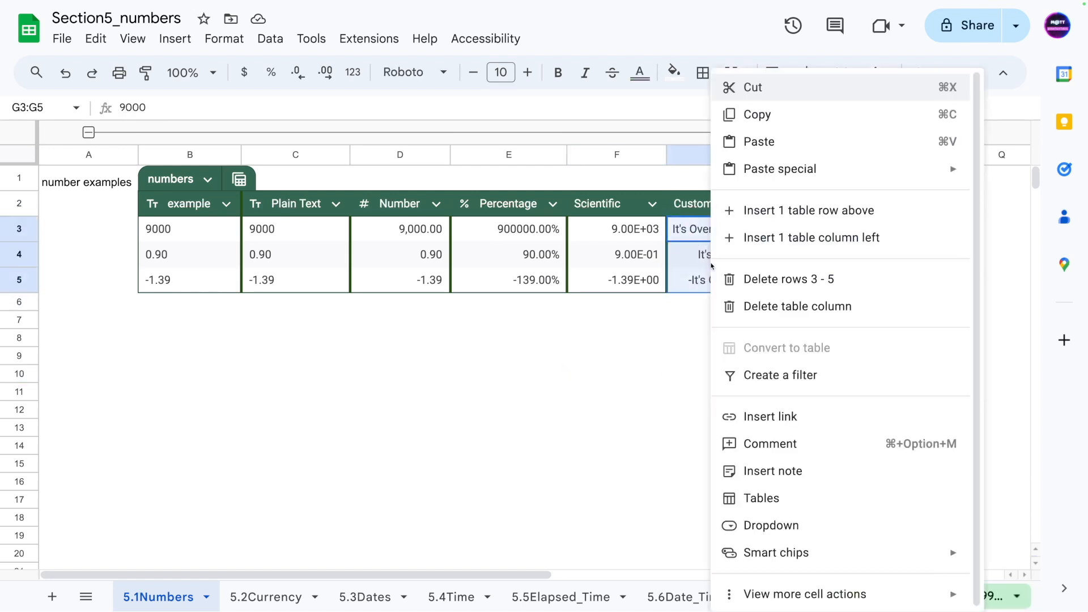
click(224, 38)
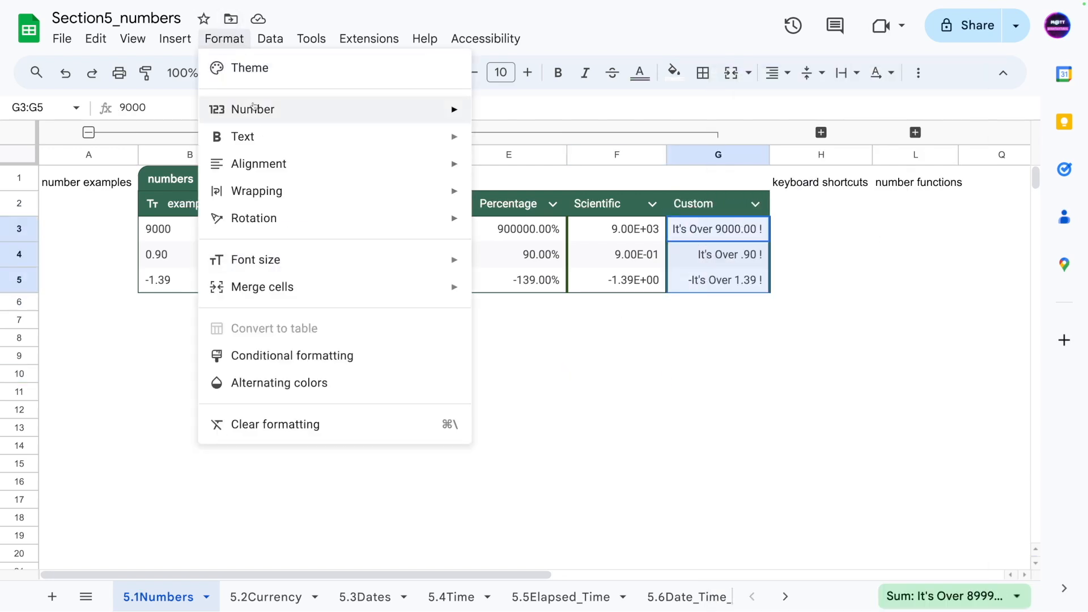
mouse_move(252, 109)
click(580, 589)
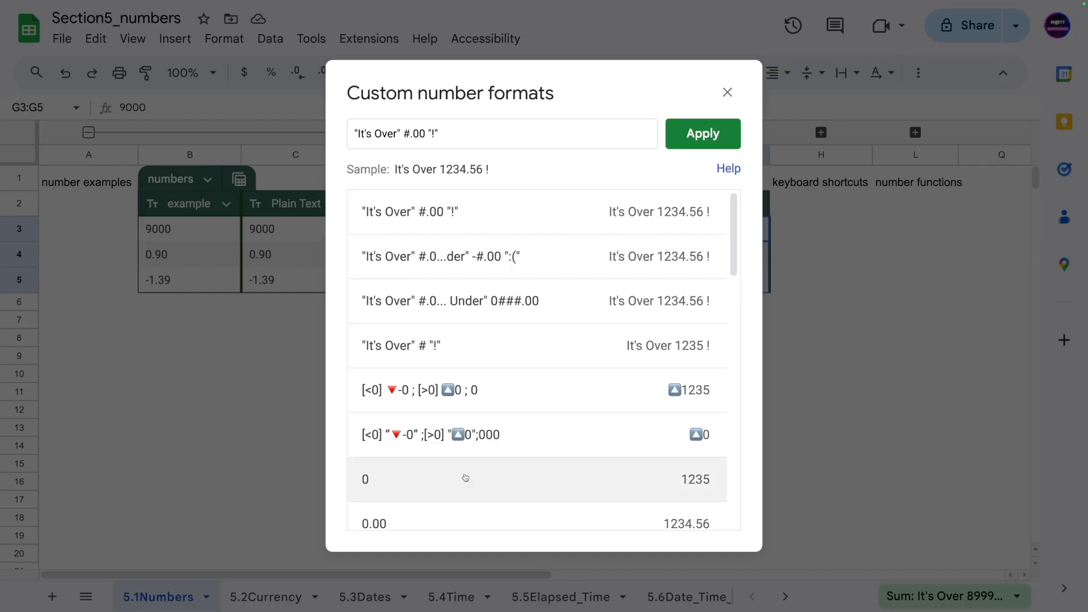
click(449, 272)
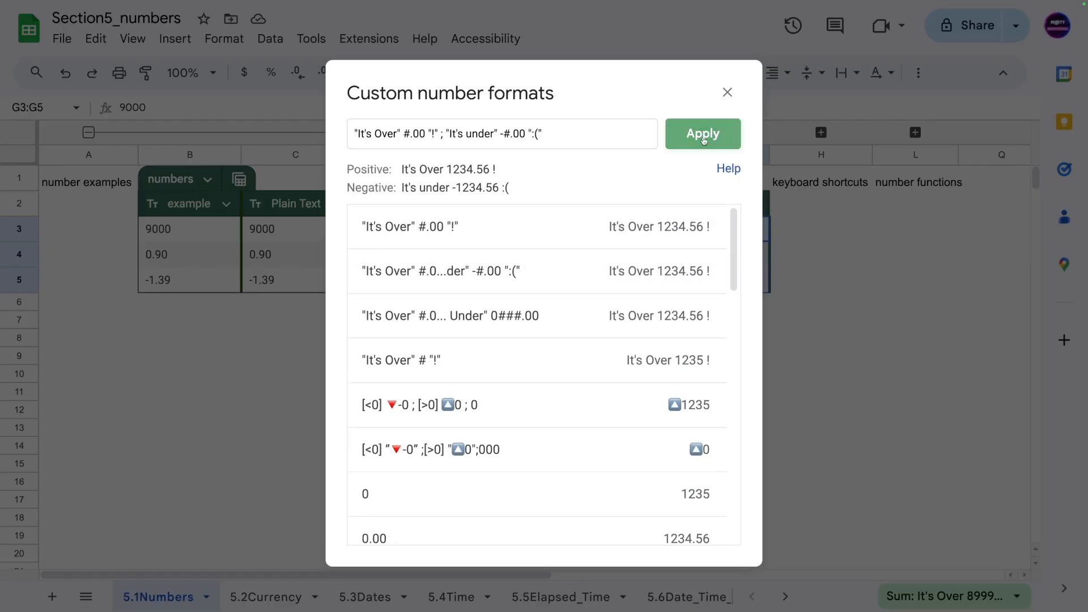
click(703, 134)
click(729, 343)
click(625, 367)
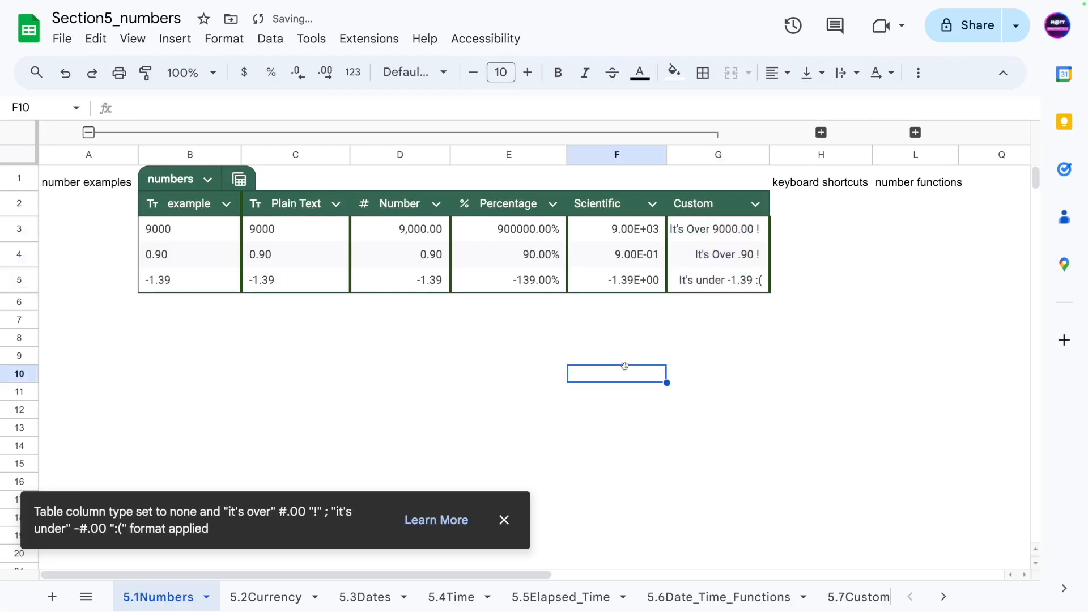
click(504, 519)
drag(201, 203, 715, 285)
drag(659, 390, 659, 381)
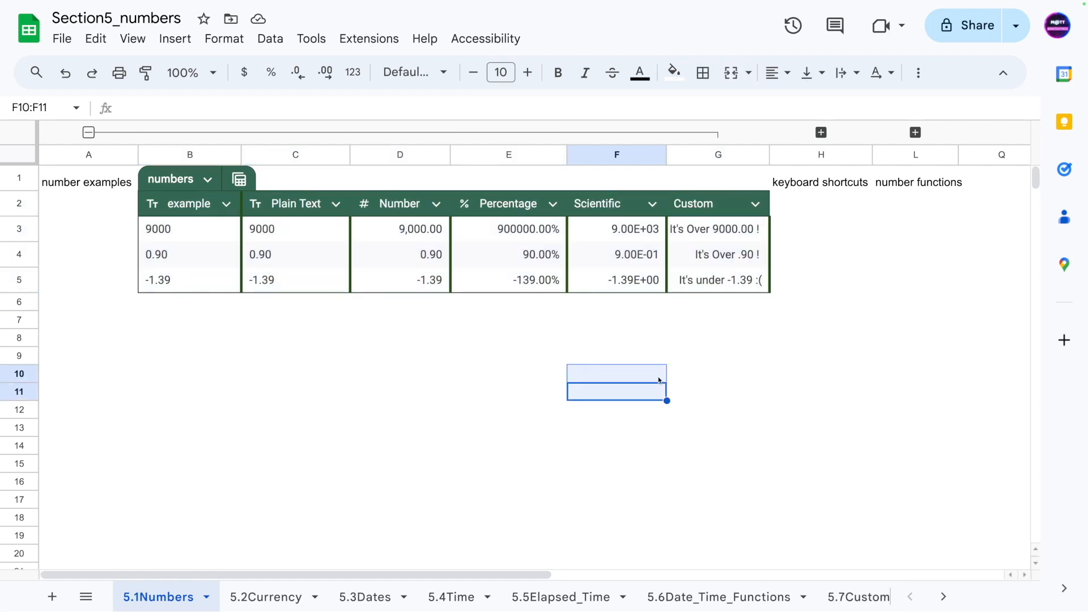
drag(689, 285, 682, 253)
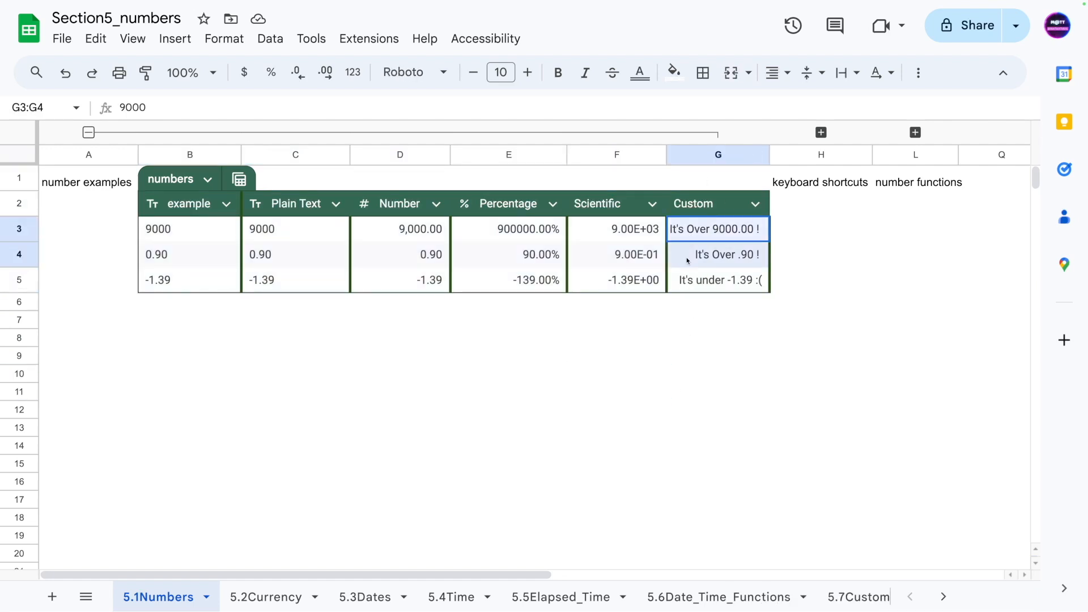
click(707, 281)
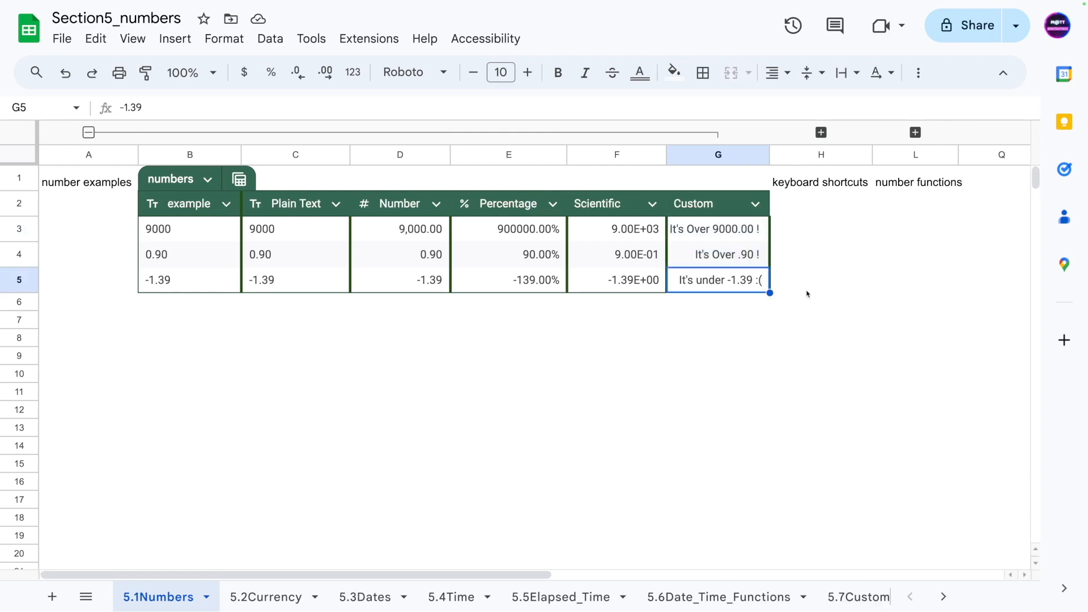
click(600, 336)
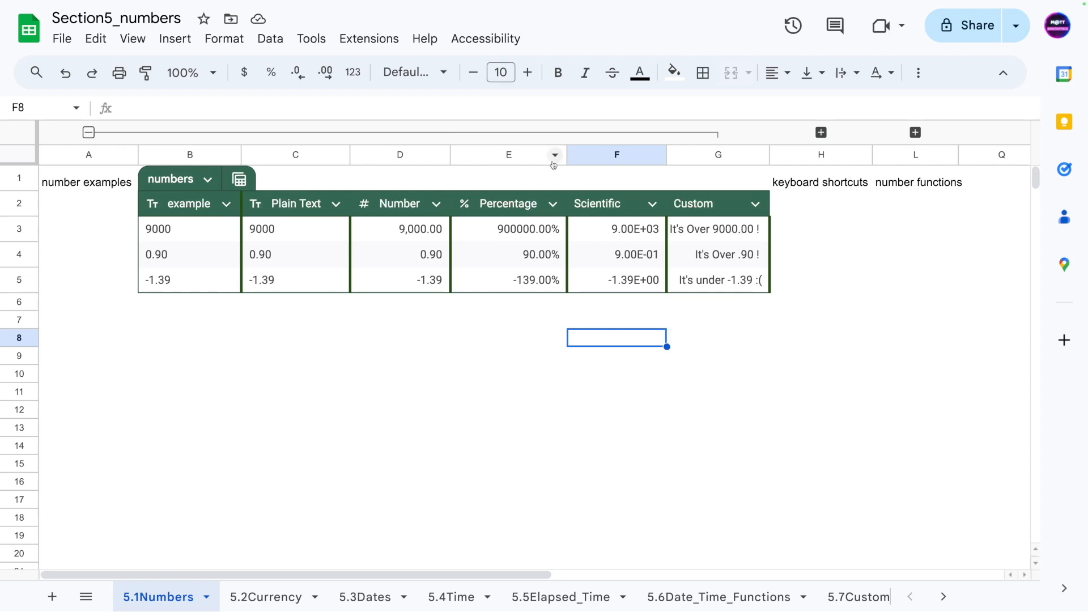
- Apply the custom number format 0000#.00 to the Custom column's values in G3:G5, accepting the prompt
drag(705, 232, 714, 281)
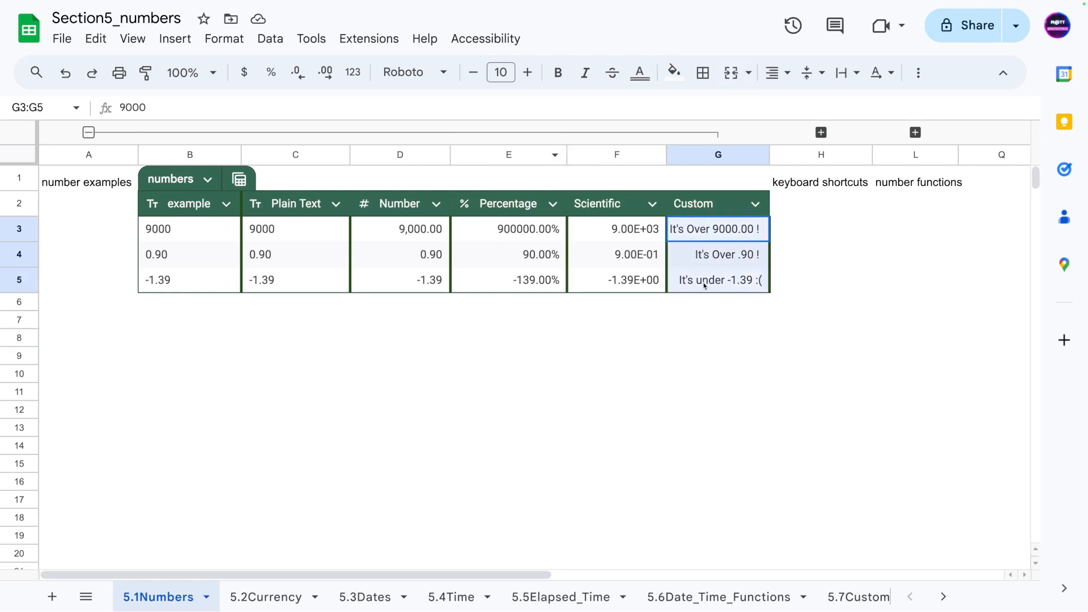
click(217, 42)
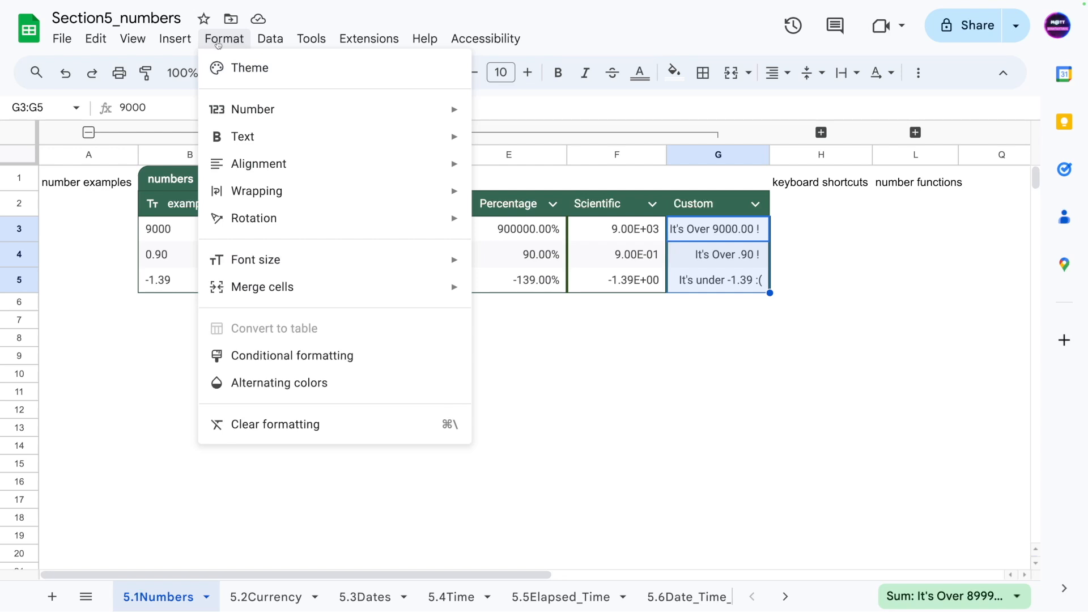
mouse_move(331, 113)
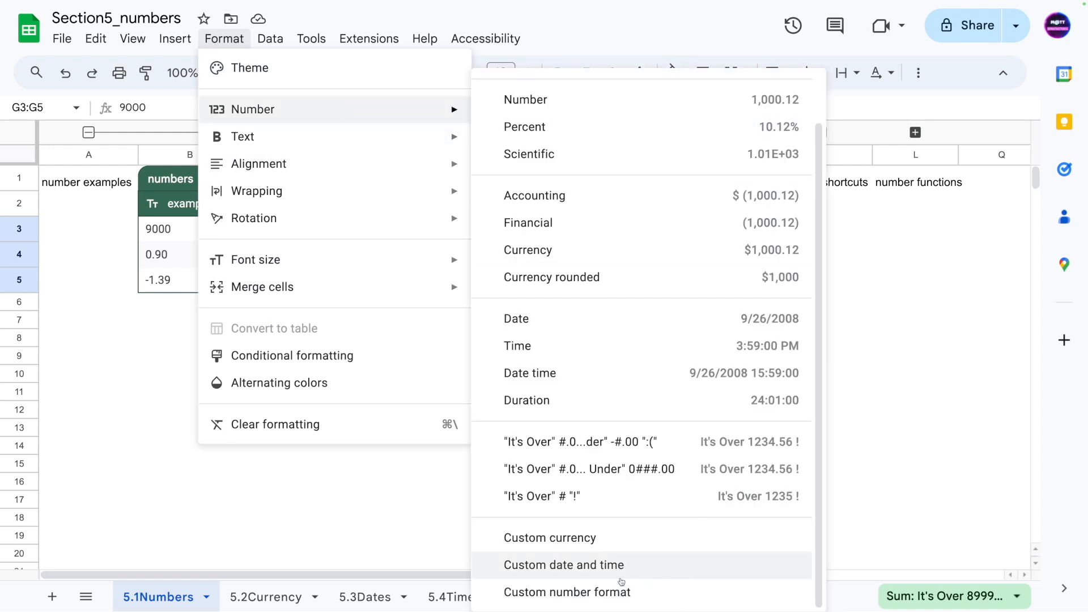
click(610, 598)
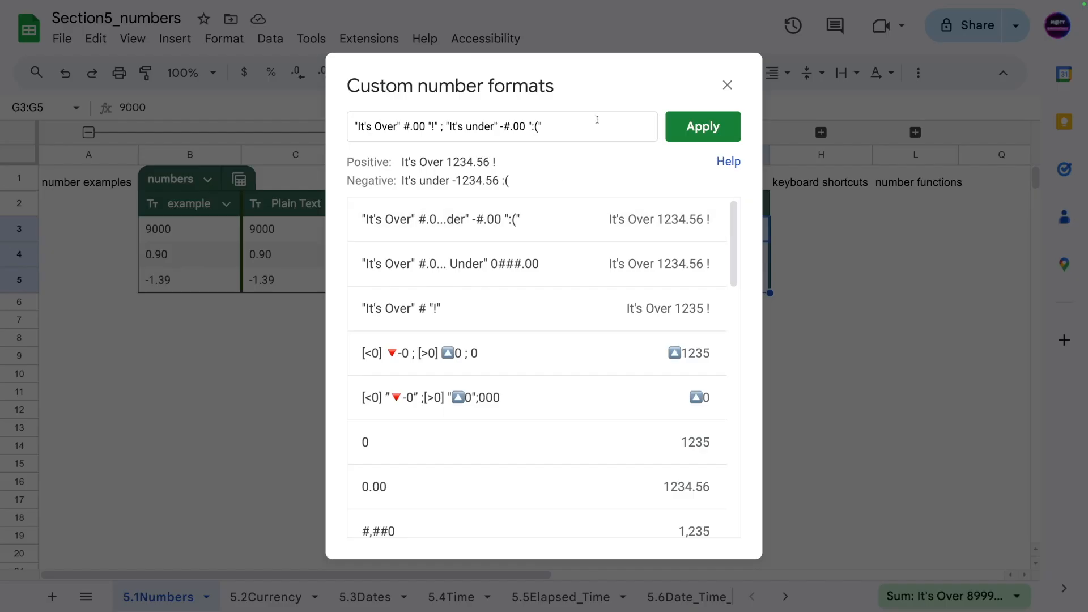
triple_click(571, 125)
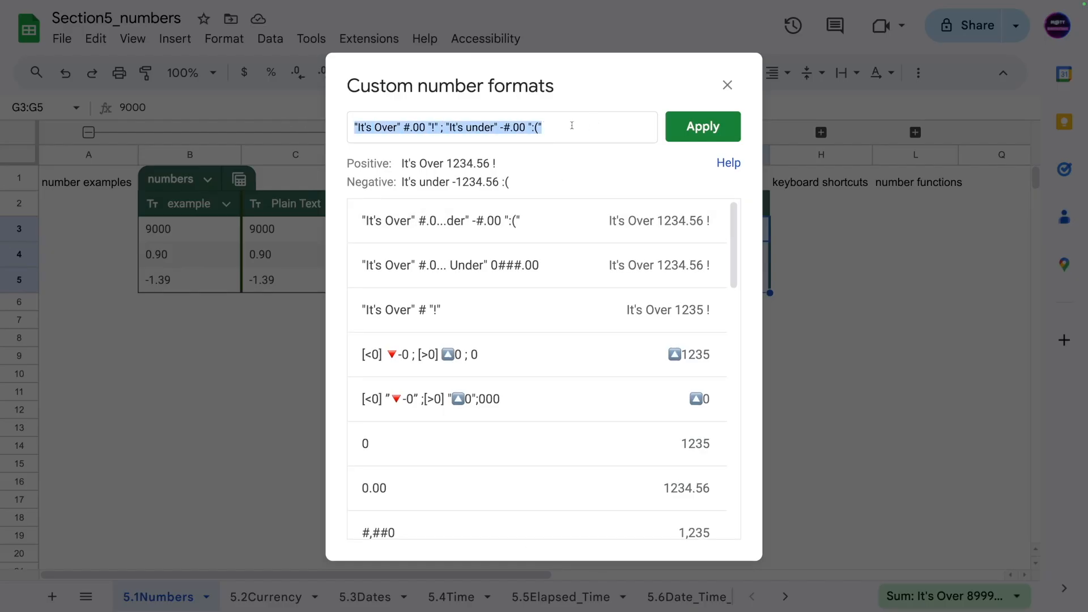
text(0000)
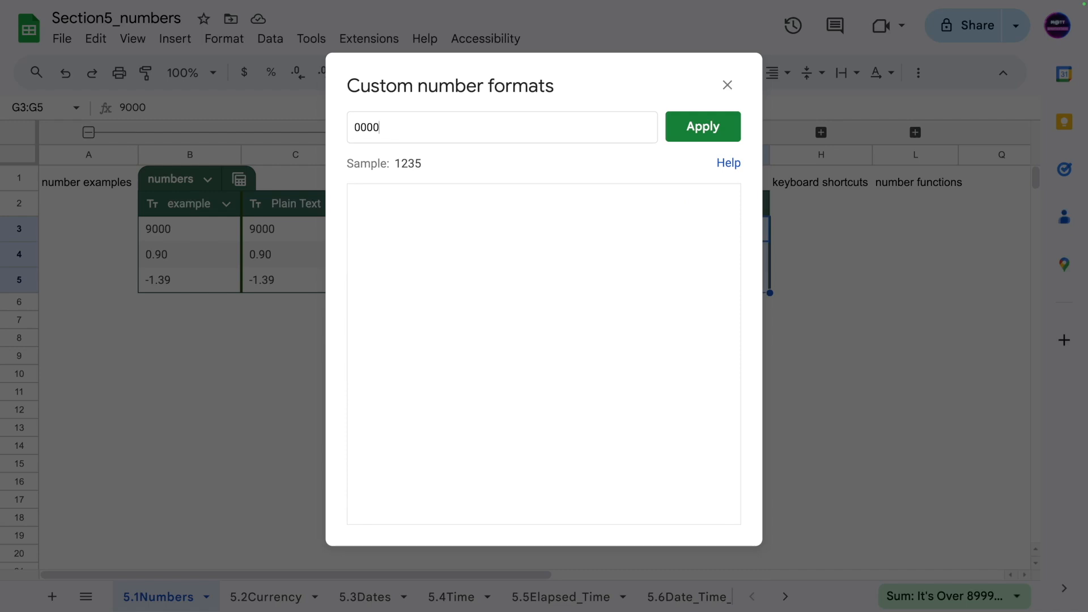
text(#.00)
drag(450, 165, 396, 166)
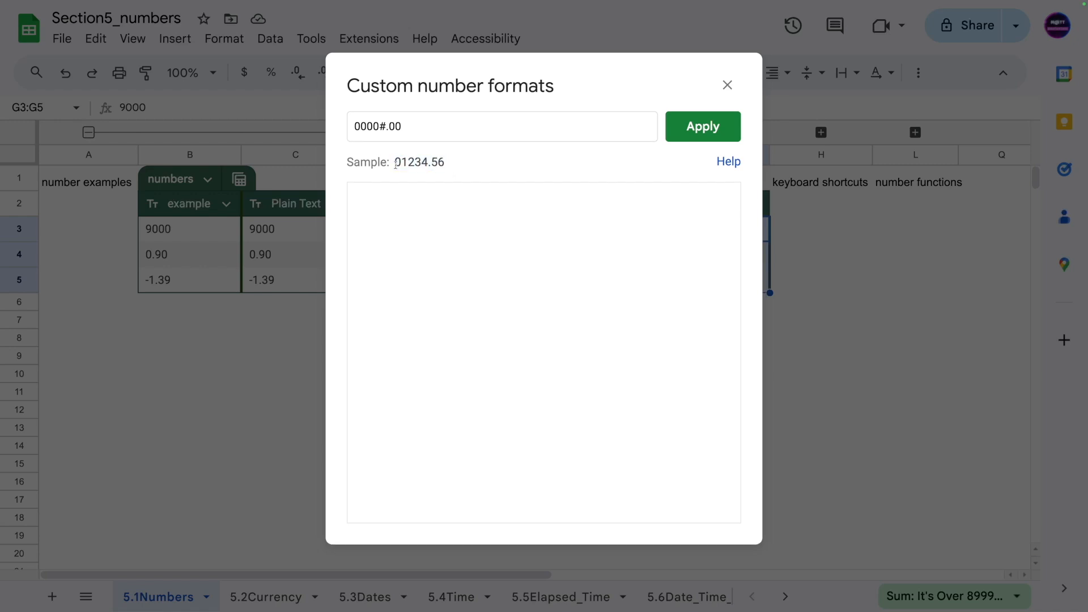
drag(354, 128, 380, 129)
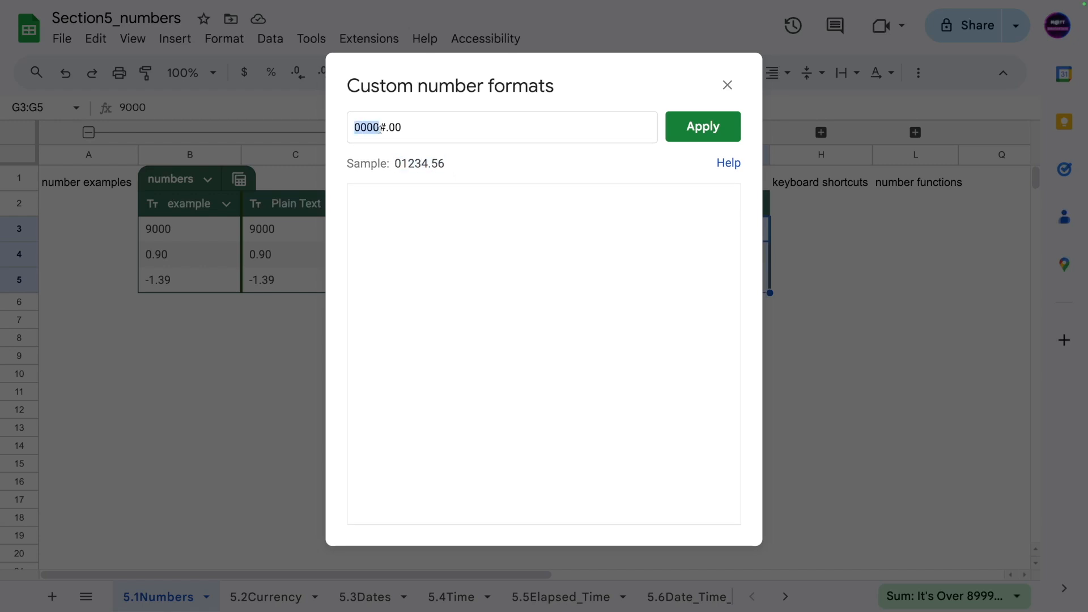
drag(379, 128, 418, 127)
click(703, 126)
click(730, 343)
click(652, 355)
- Compare how the leading zeros are displayed in Custom column cells G3, G4 and G5
click(704, 237)
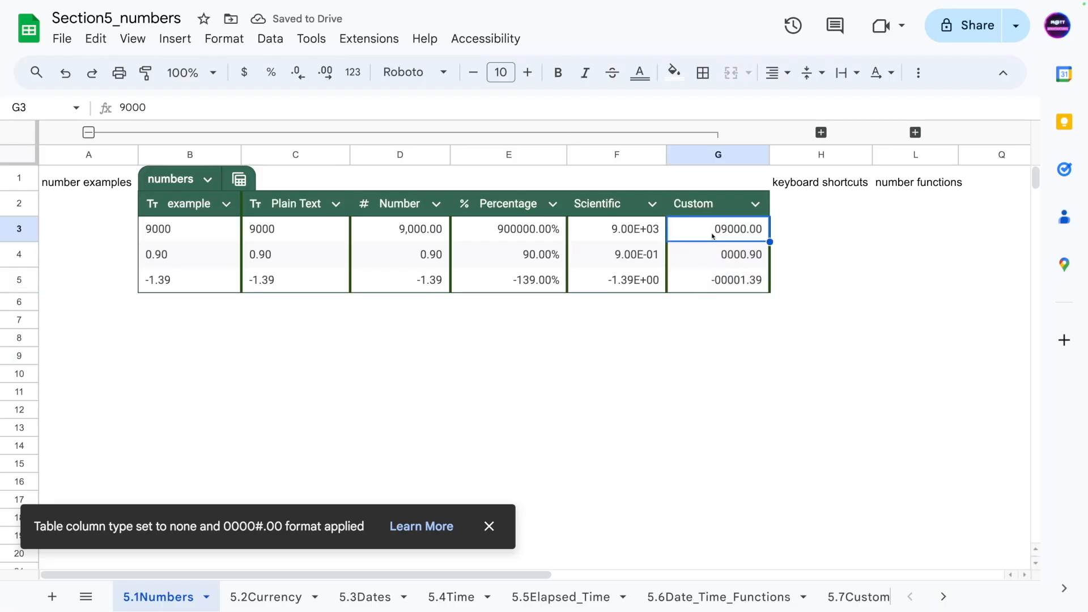
click(720, 258)
click(721, 278)
click(716, 258)
click(715, 229)
click(723, 280)
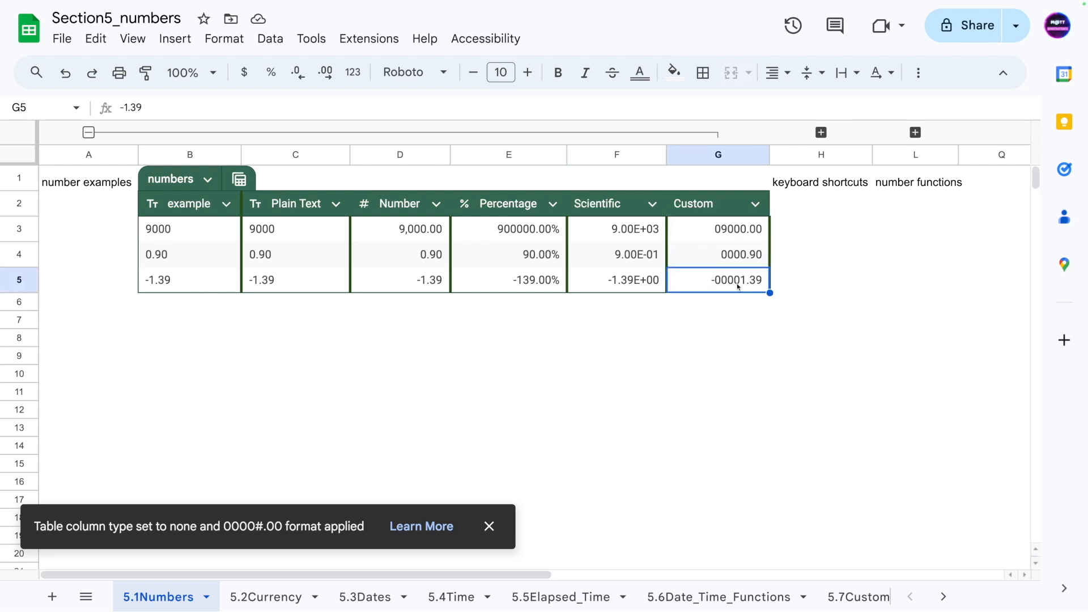
click(742, 261)
- Apply the custom number format 00000.00 to G3:G5 and accept the prompt
drag(719, 229, 722, 280)
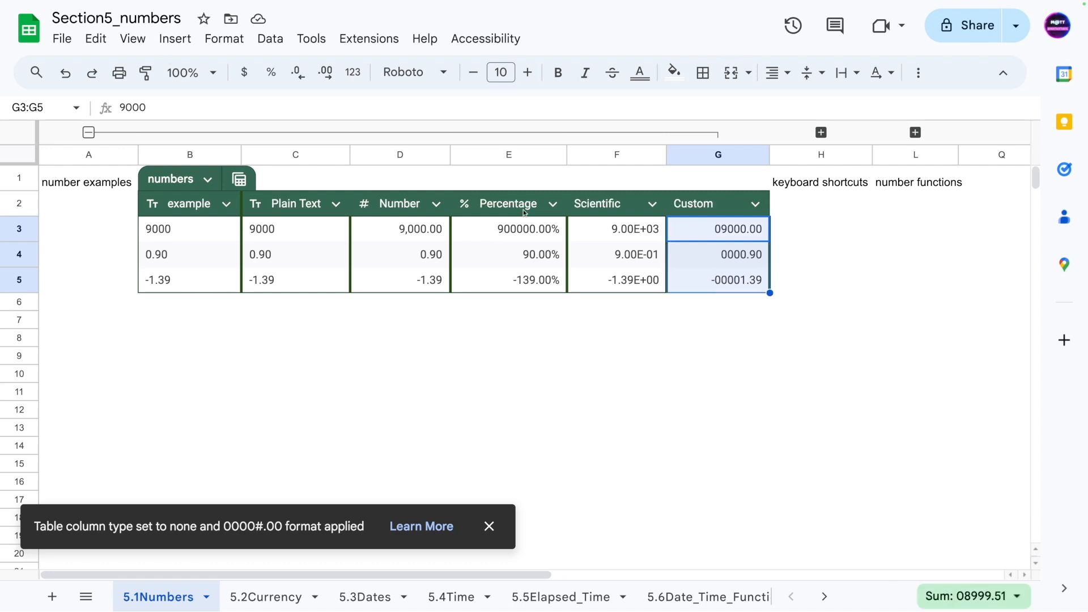
click(241, 41)
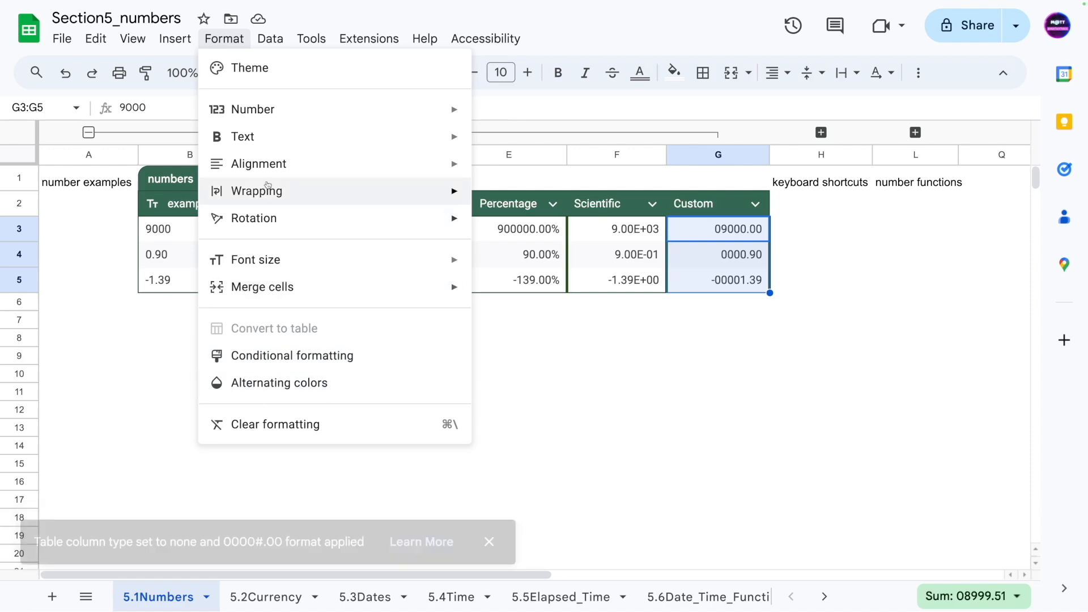
mouse_move(295, 110)
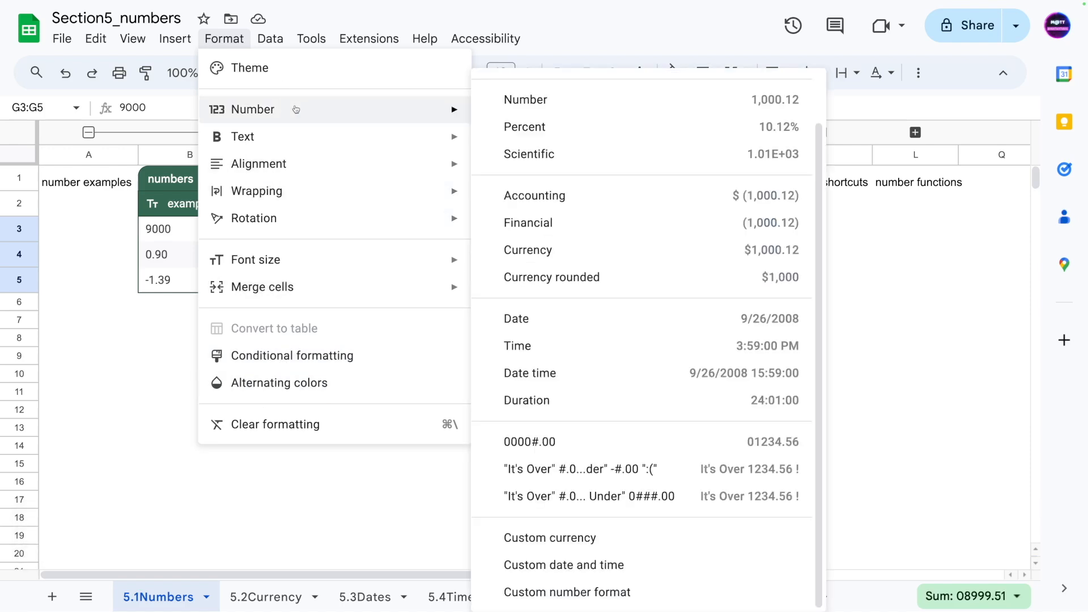
click(561, 593)
drag(386, 134, 378, 135)
text(00000.00)
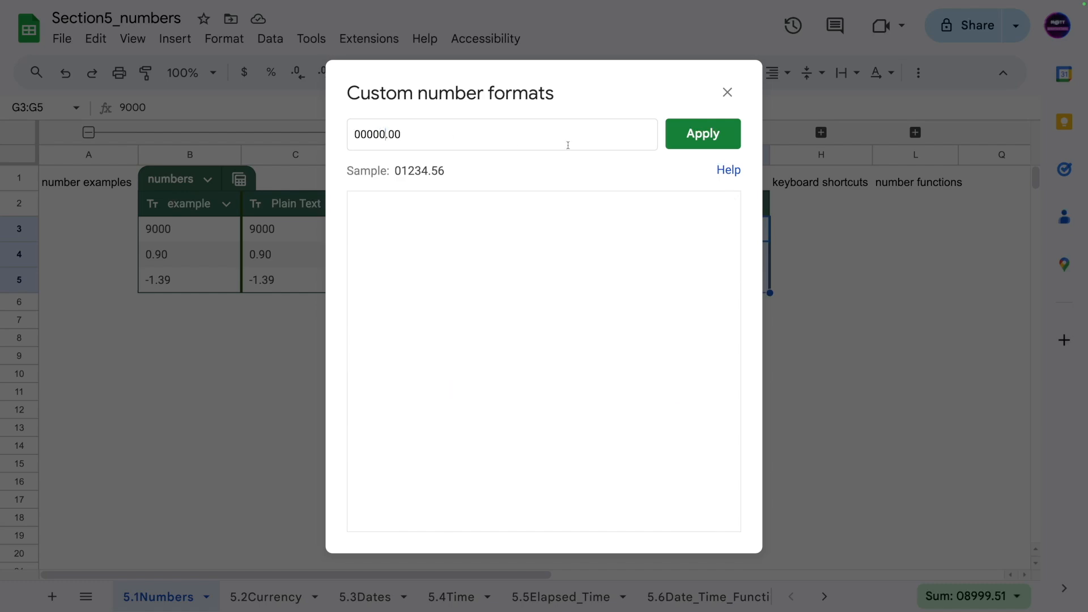
click(701, 140)
click(730, 342)
click(708, 254)
drag(706, 231, 704, 287)
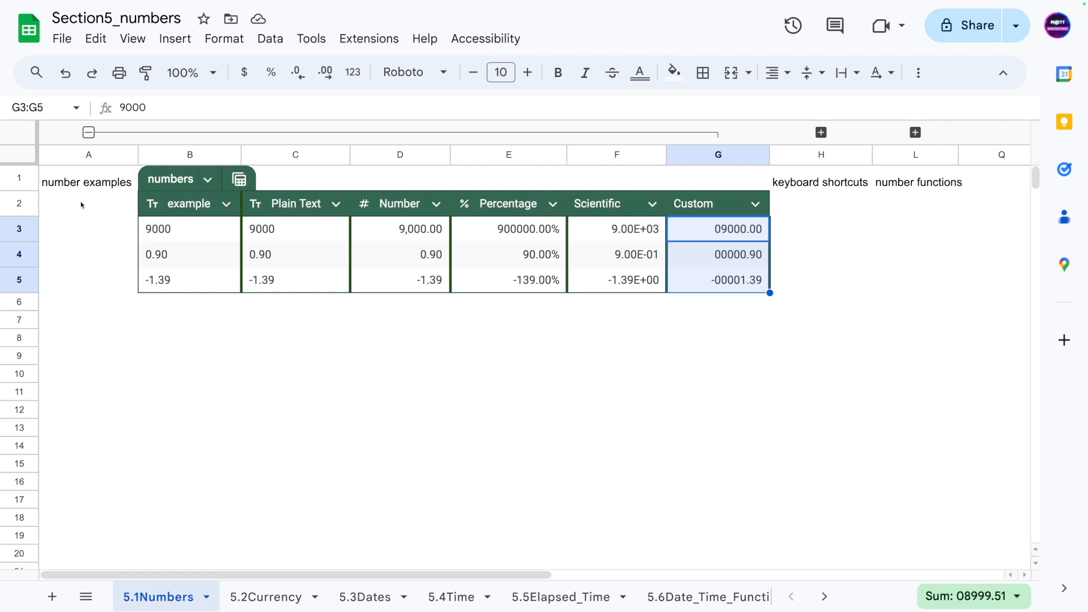
- Collapse the number examples column group and expand the keyboard shortcuts group
click(88, 132)
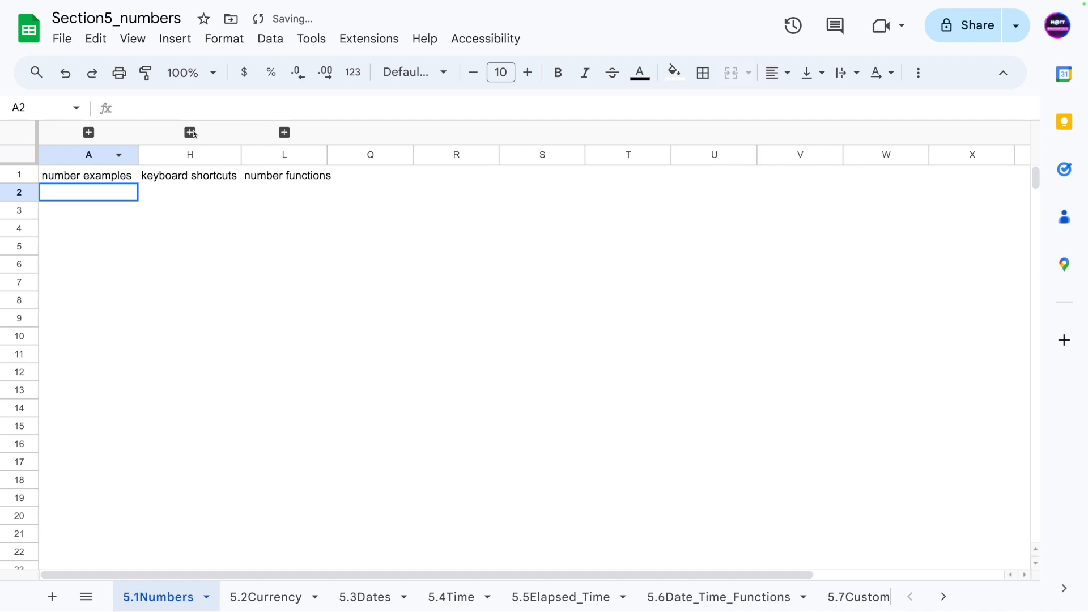
click(190, 132)
click(189, 336)
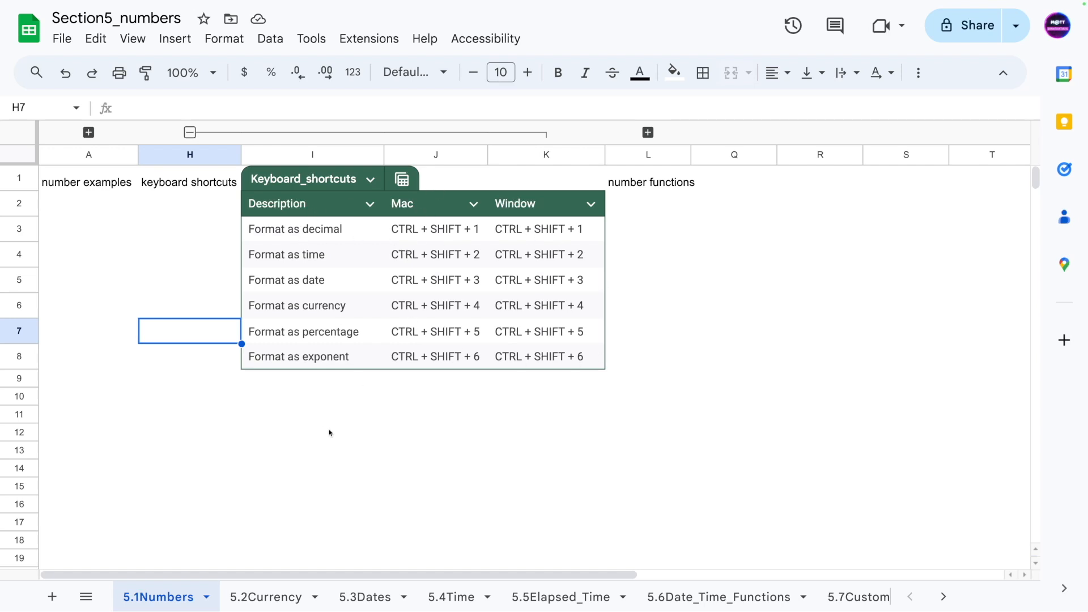
- Enter the test value 1000 in cell I12 below the Keyboard_shortcuts table
click(307, 432)
text(1000)
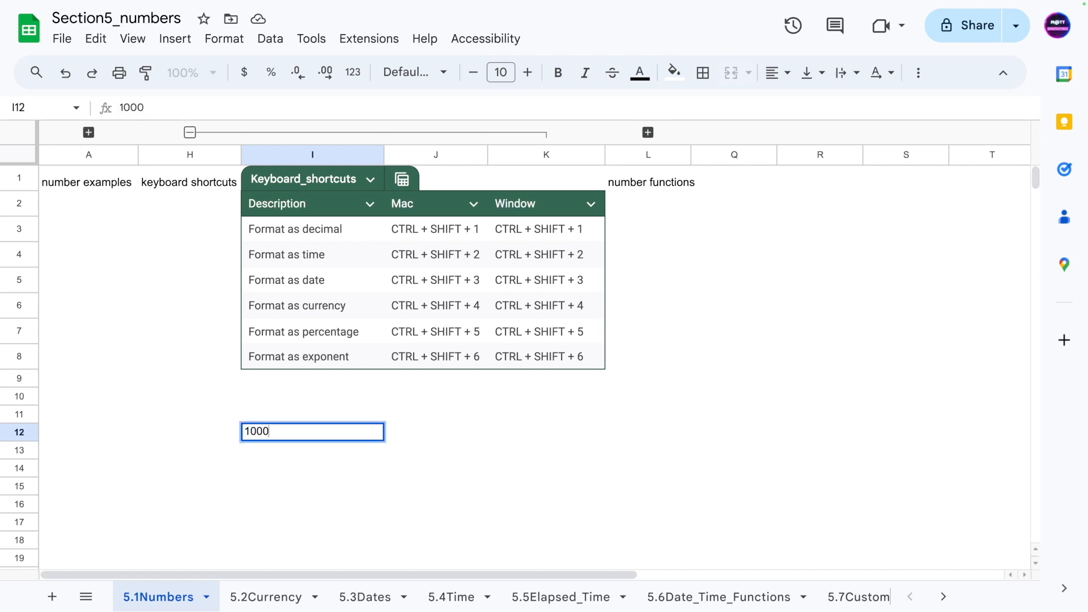
key(Return)
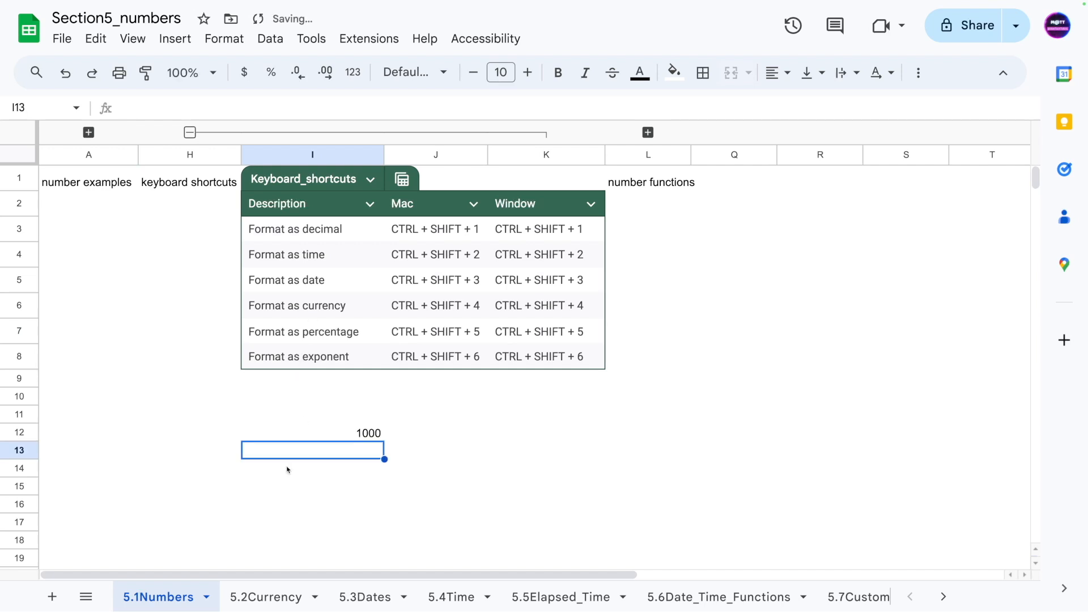
- Format I12 in turn as decimal, time, date, currency, percentage and exponent
click(303, 435)
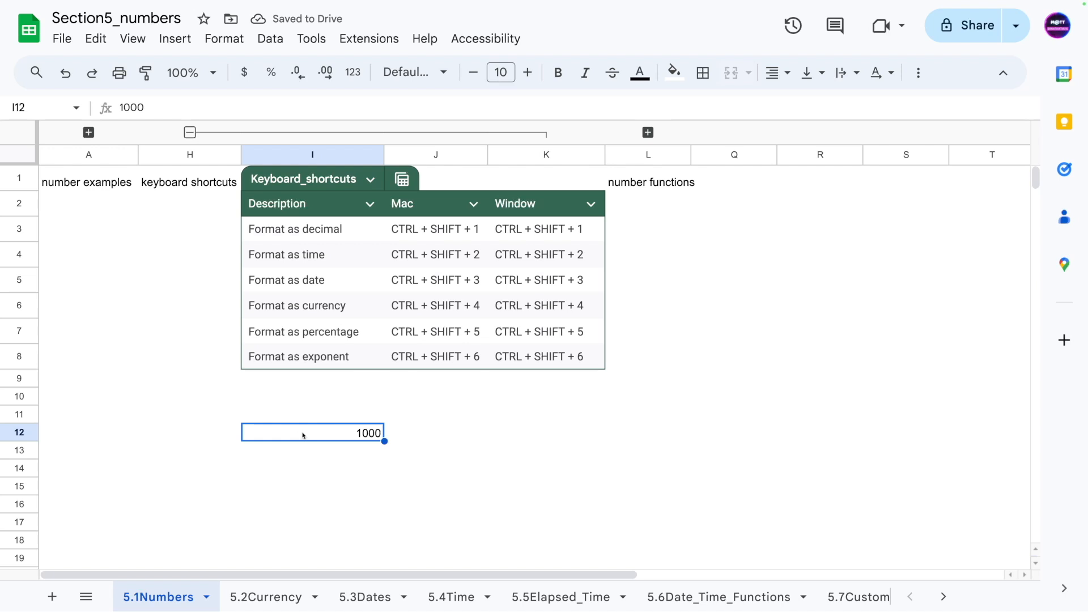
key(ctrl+shift+1)
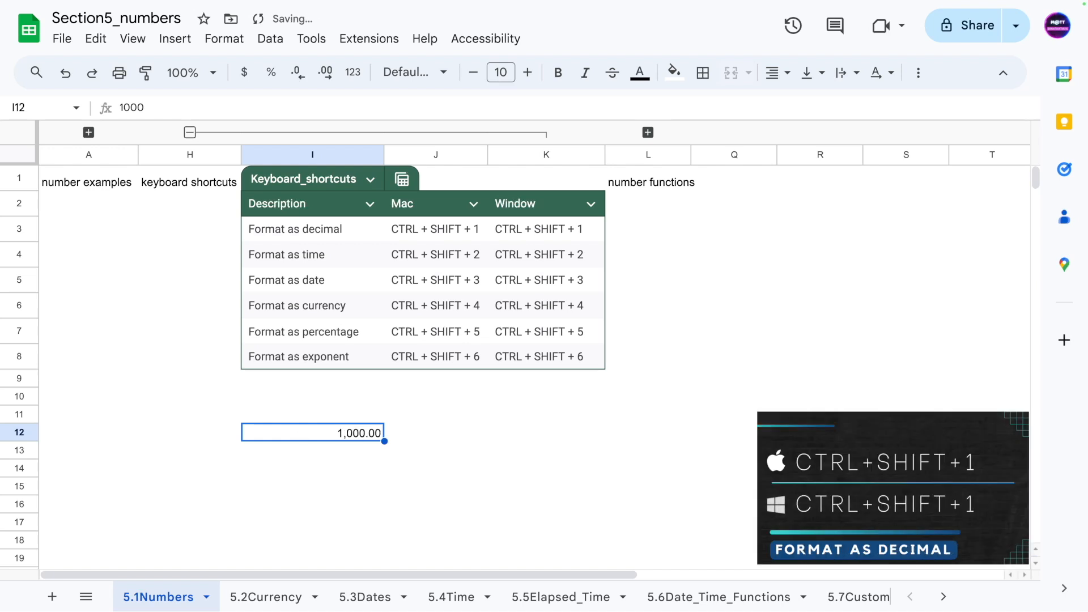
key(ctrl+shift+2)
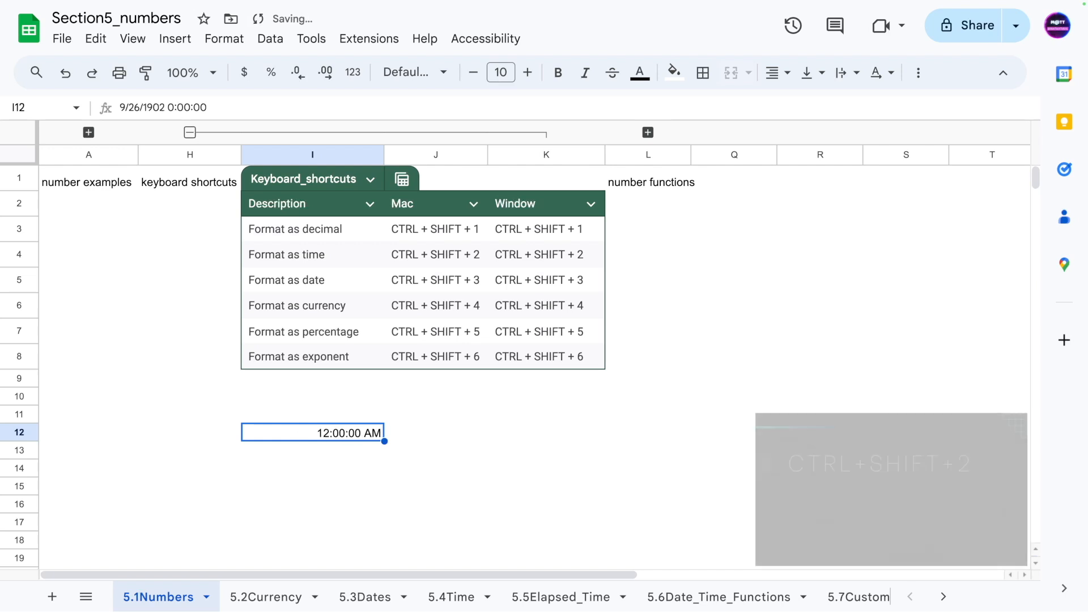
key(ctrl+shift+3)
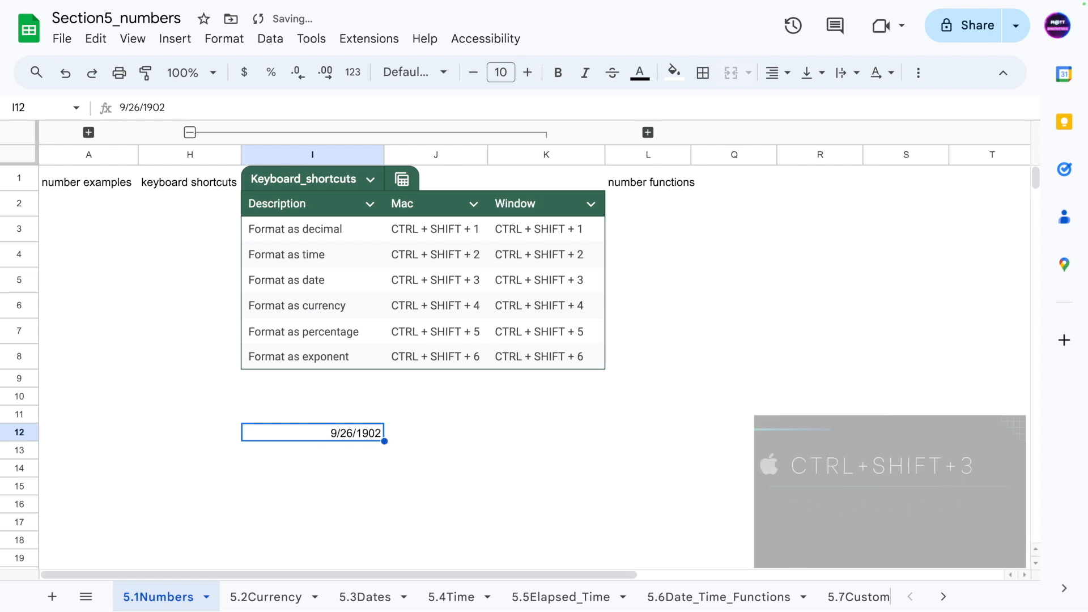
key(ctrl+shift+4)
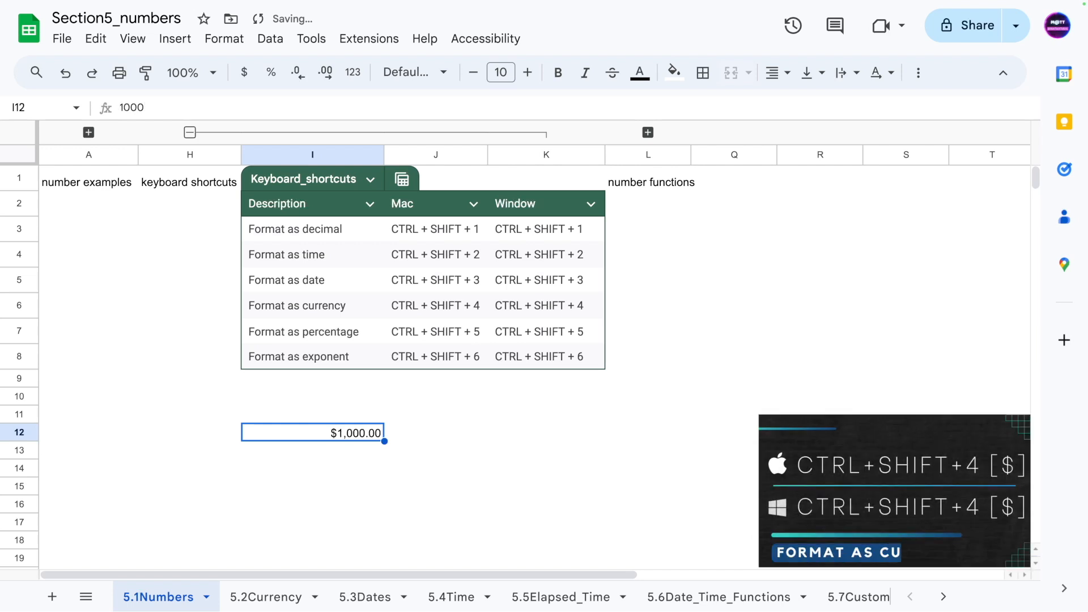
key(ctrl+shift+5)
key(ctrl+shift+6)
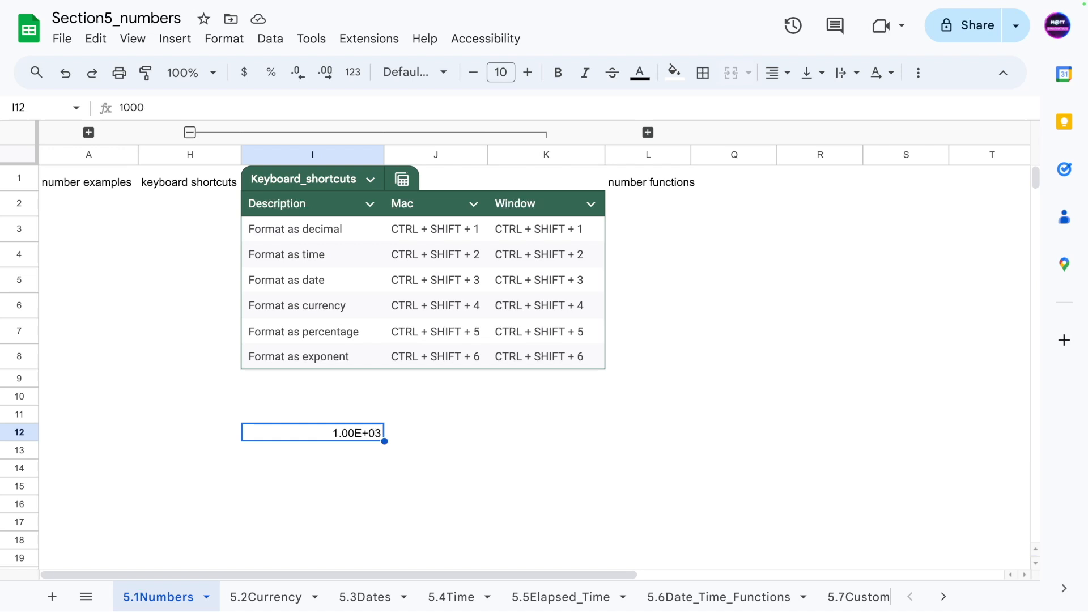
- Switch I12 to the time format, try the date format, and return it to time
key(ctrl+shift+2)
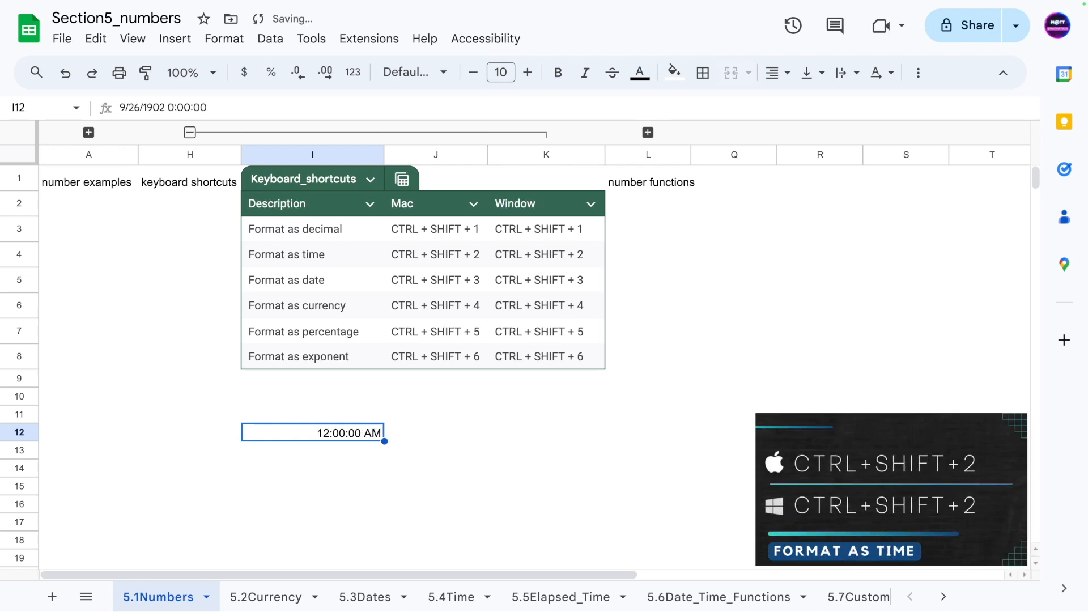
key(ctrl+shift+3)
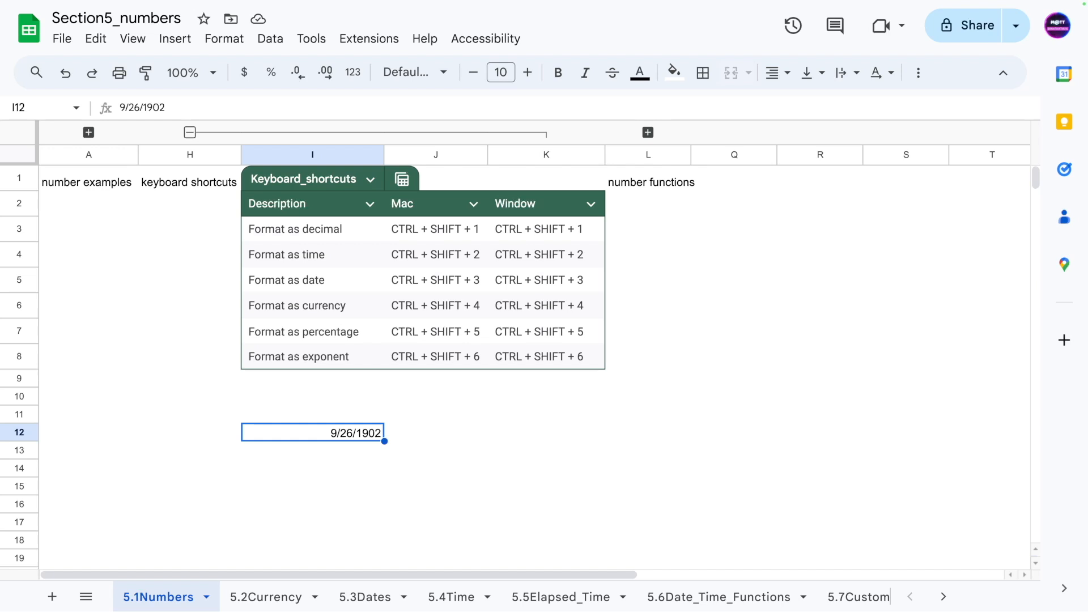
key(ctrl+shift+2)
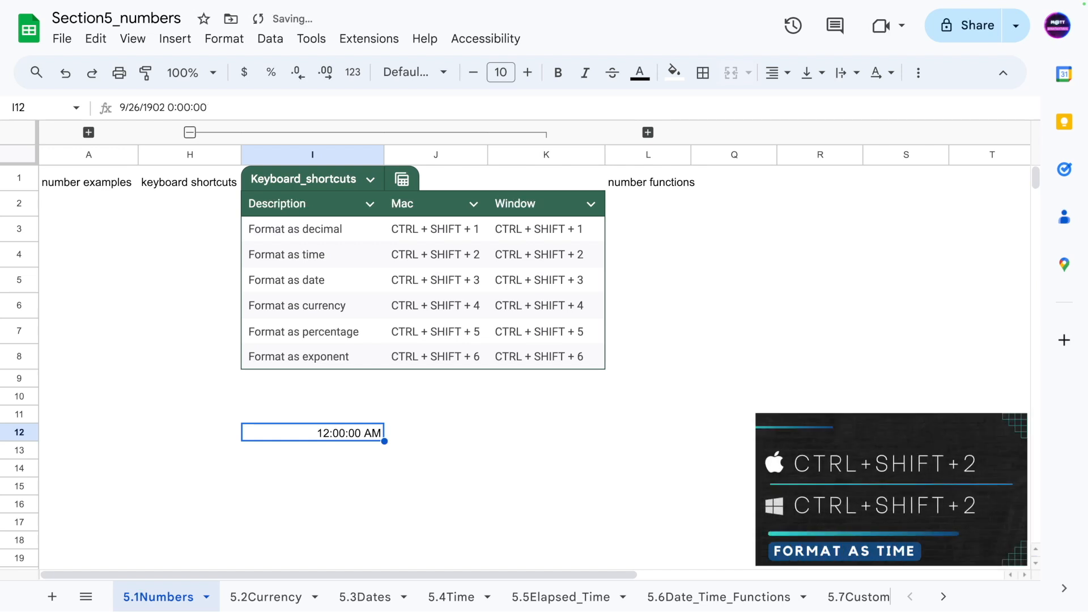
- Expand the number functions column group and collapse the keyboard shortcuts group
click(648, 132)
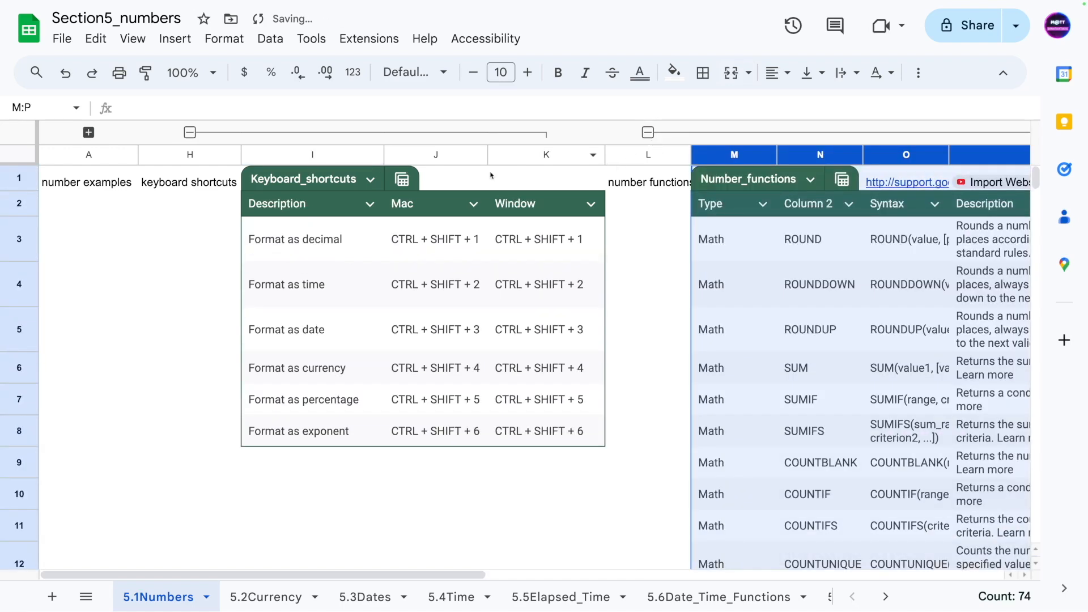
click(190, 132)
click(255, 302)
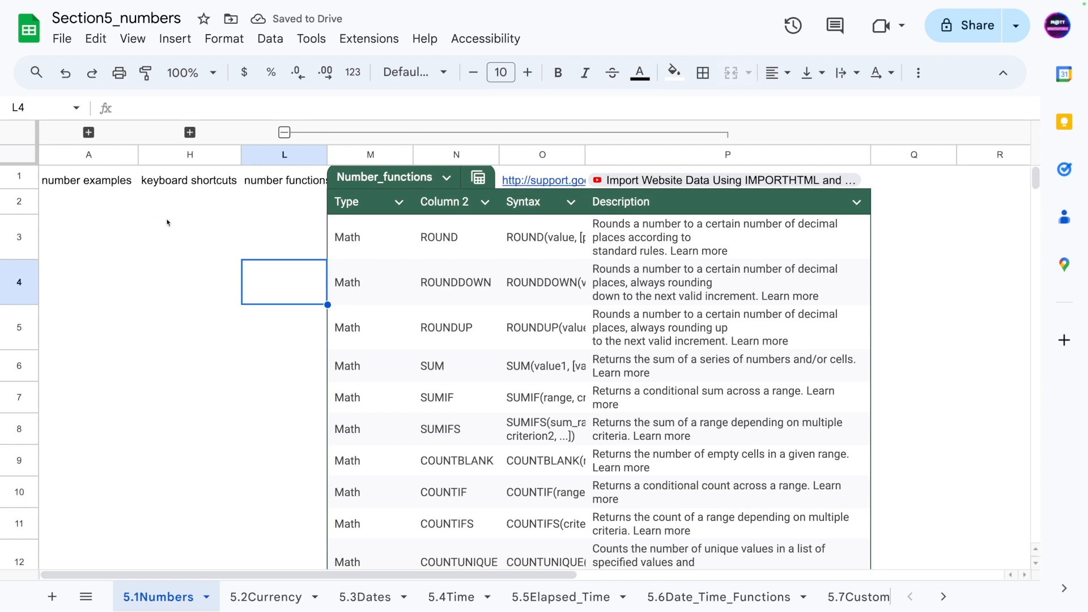
- Widen column O so more of the Number_functions table's Syntax text fits
drag(584, 154, 673, 155)
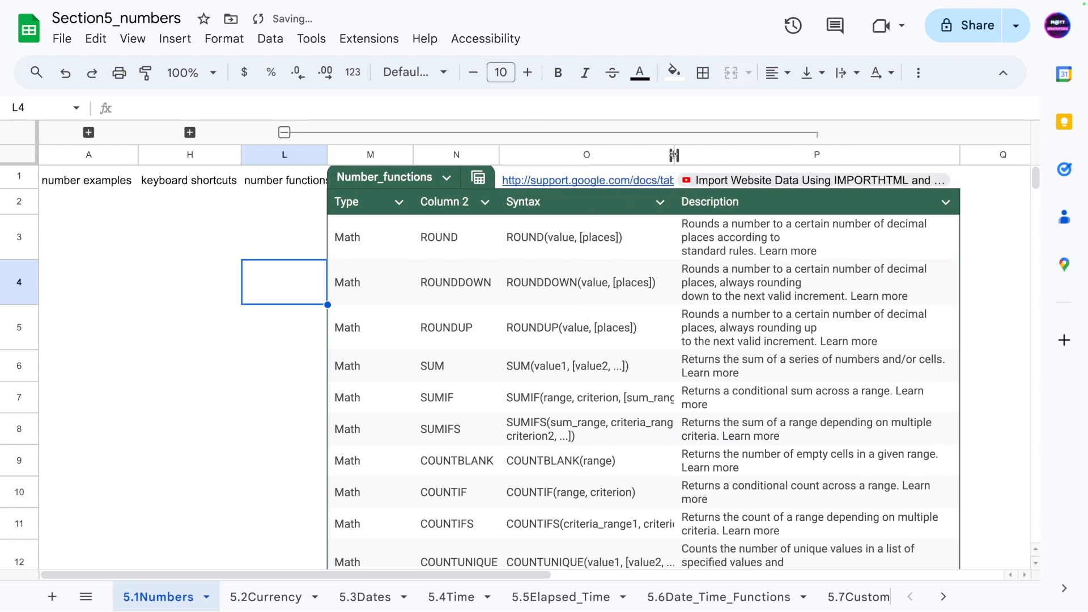
click(673, 154)
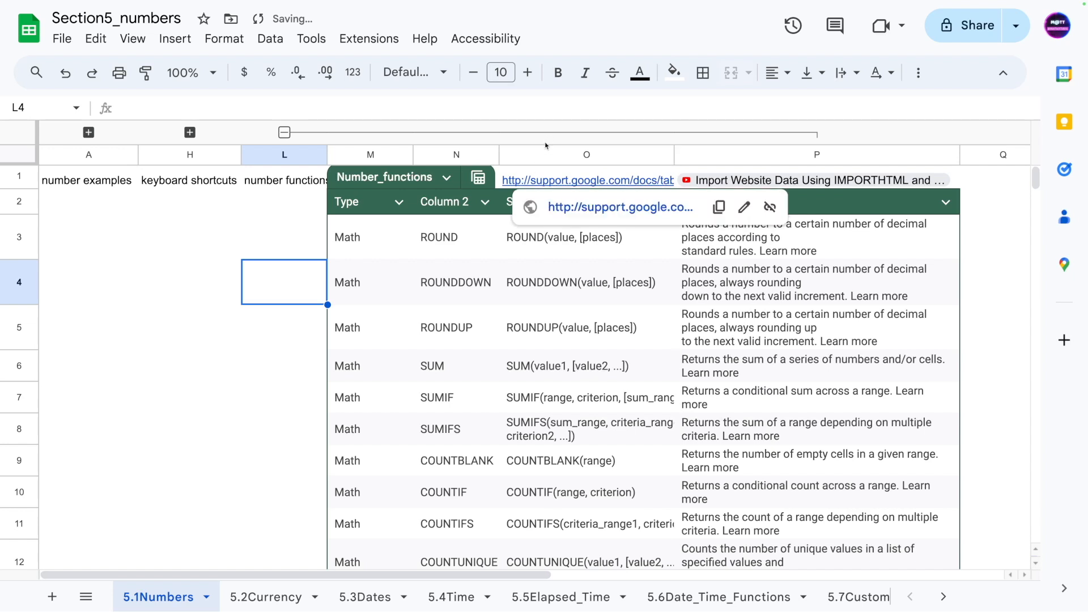
- Wrap the text in column O so the full syntax entries of the Number_functions table fit
click(279, 312)
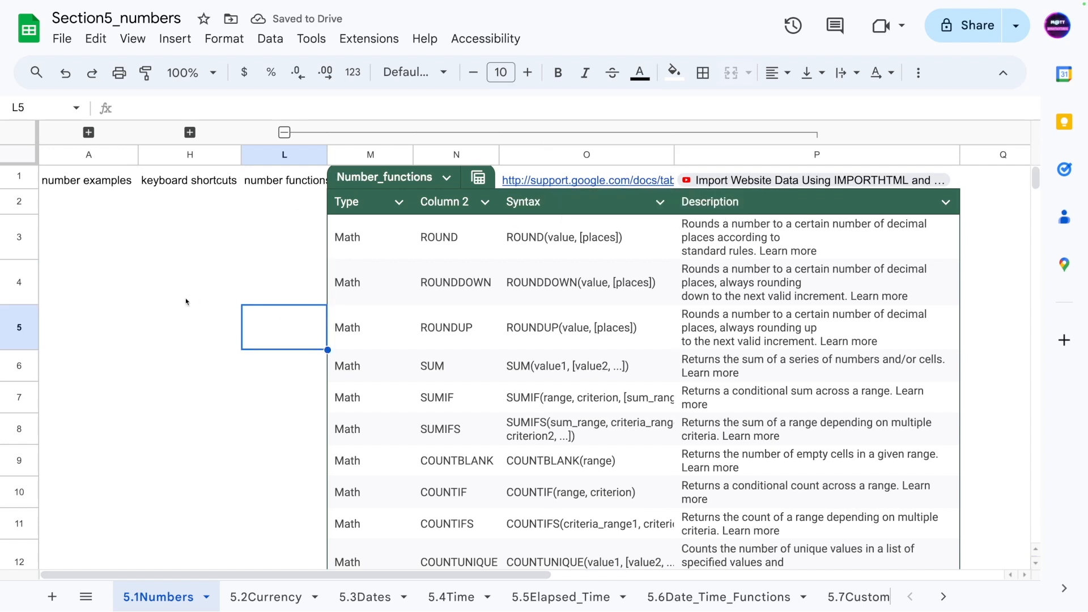
click(619, 154)
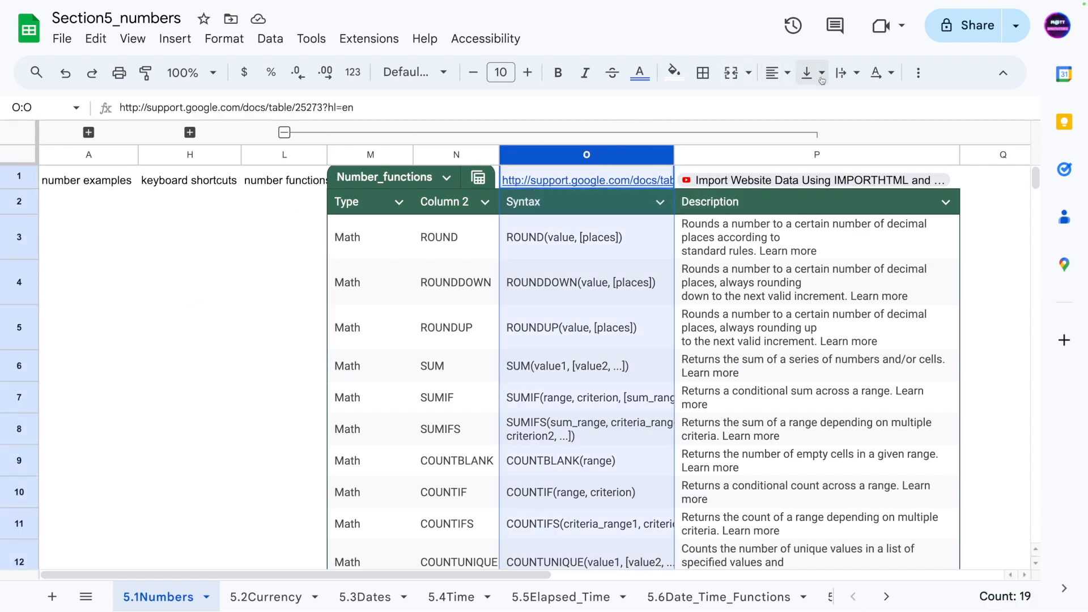
click(849, 73)
click(873, 111)
click(421, 303)
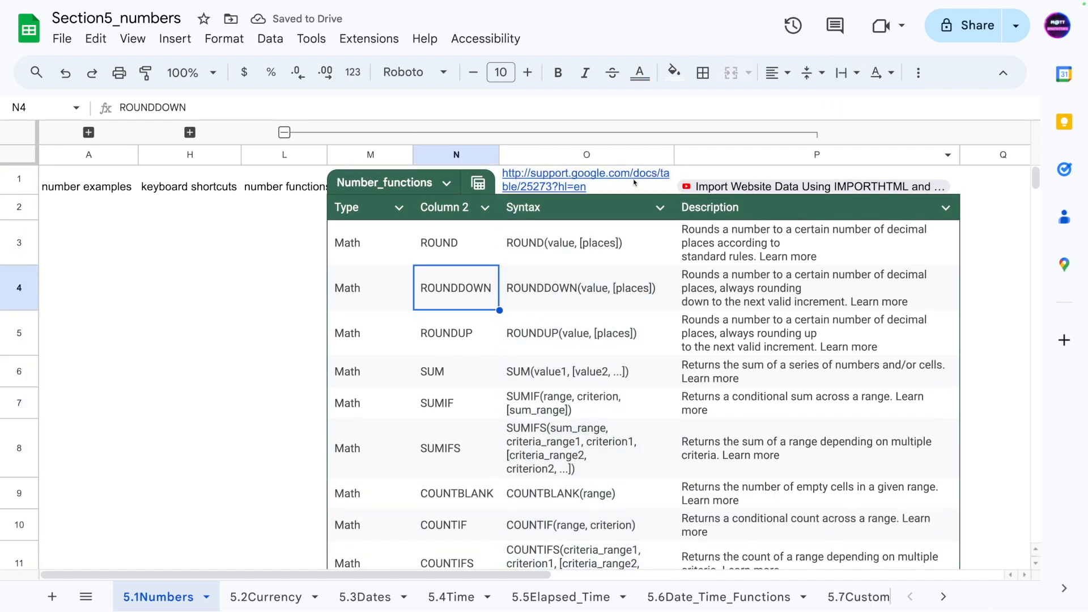
- Preview the Google support link in O1 and the IMPORTHTML and QUERY Functions video link in P1
mouse_move(539, 183)
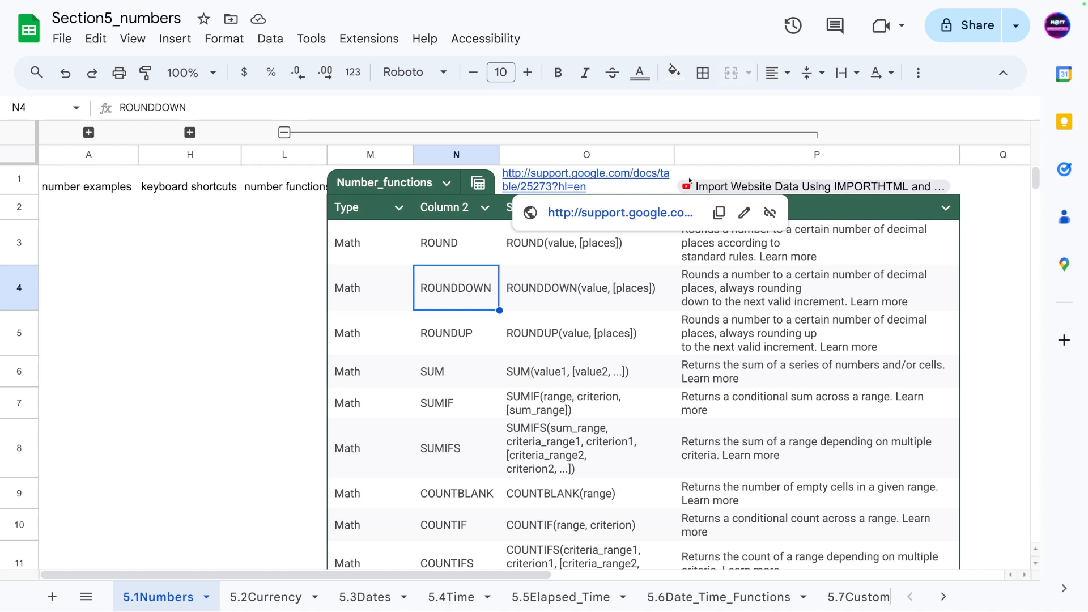
click(858, 181)
mouse_move(745, 188)
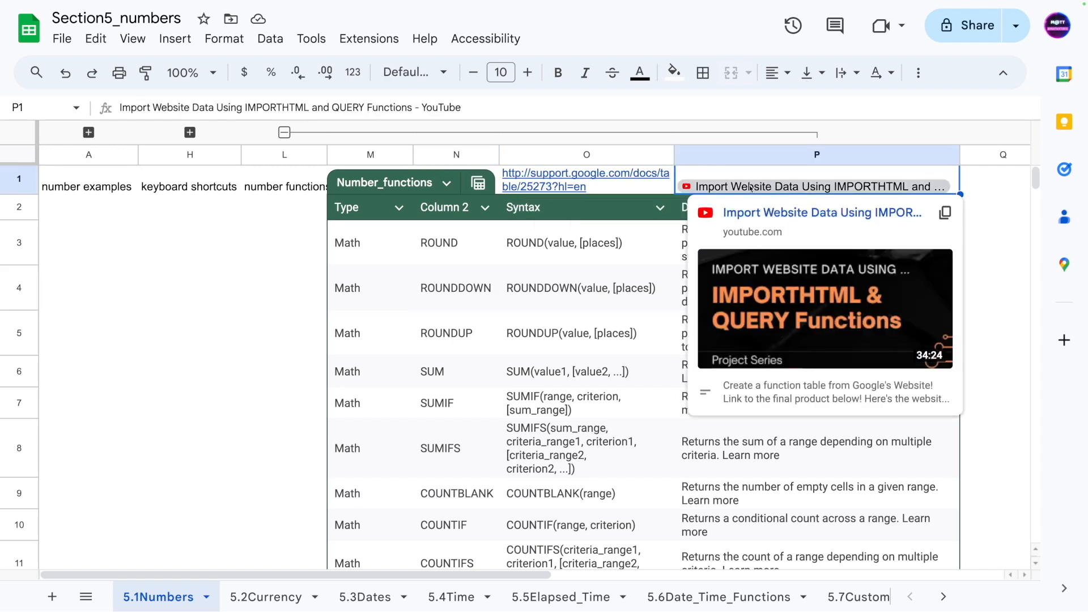
click(629, 210)
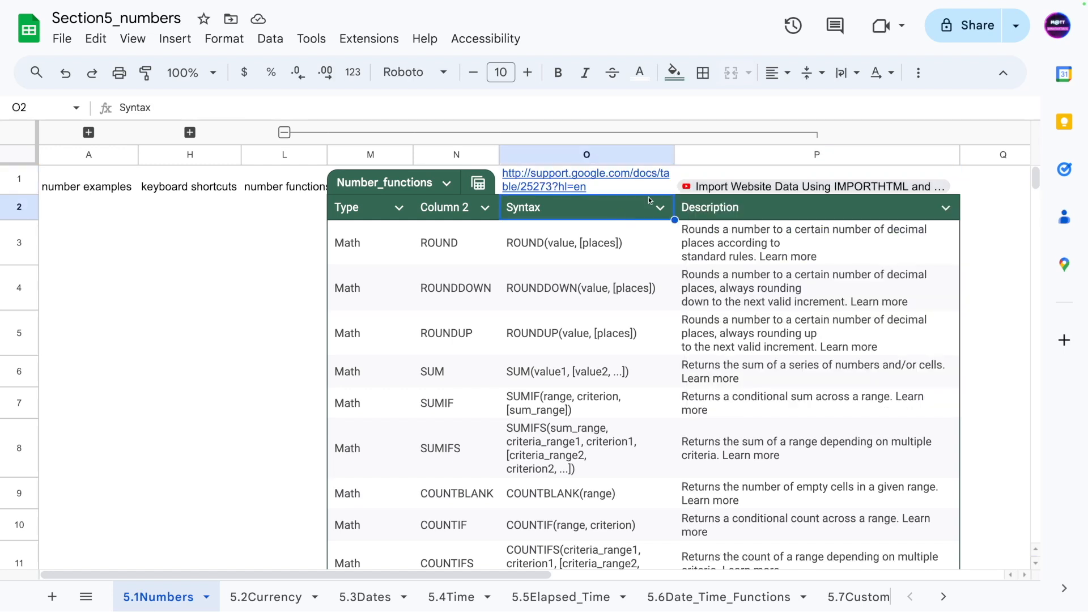
click(752, 193)
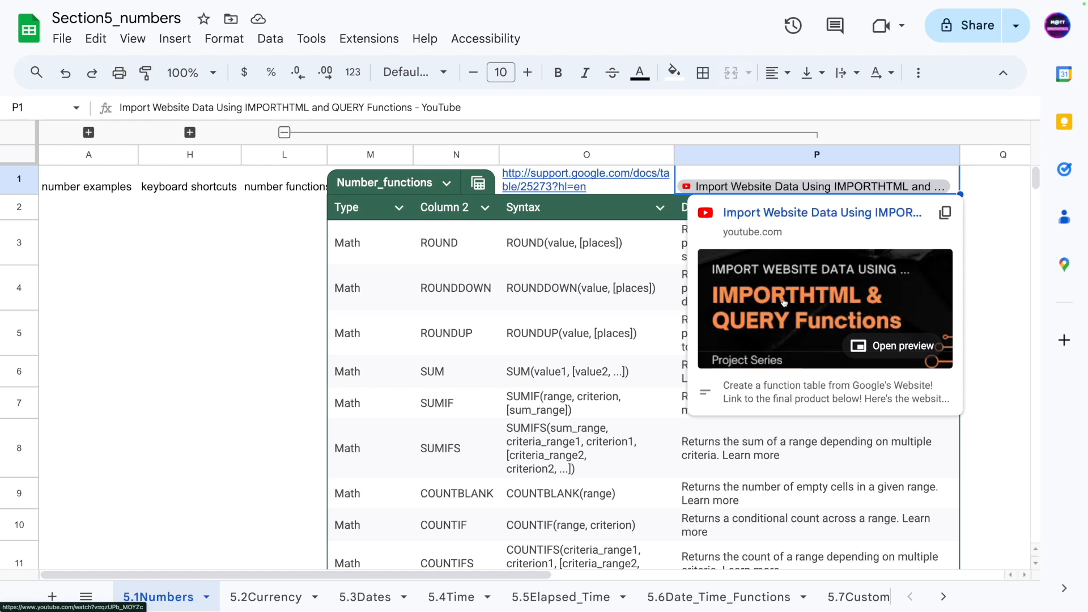
- Review the Number_functions table from ROUND through ISNUMBER, checking each function's type, syntax and description
click(561, 243)
scroll(605, 379, down, 1)
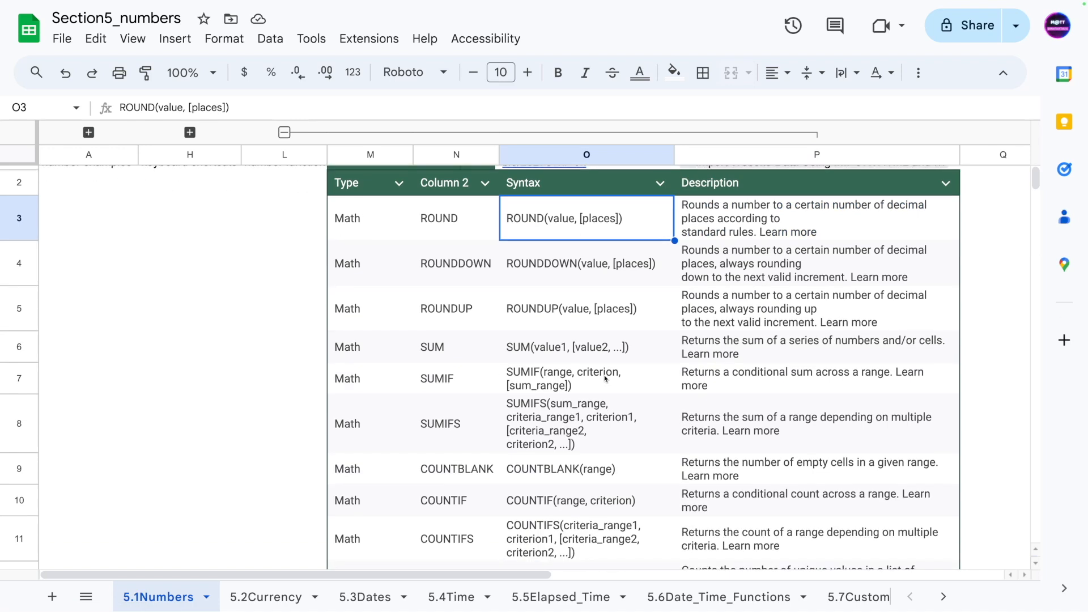
scroll(605, 379, down, 5)
scroll(606, 377, up, 6)
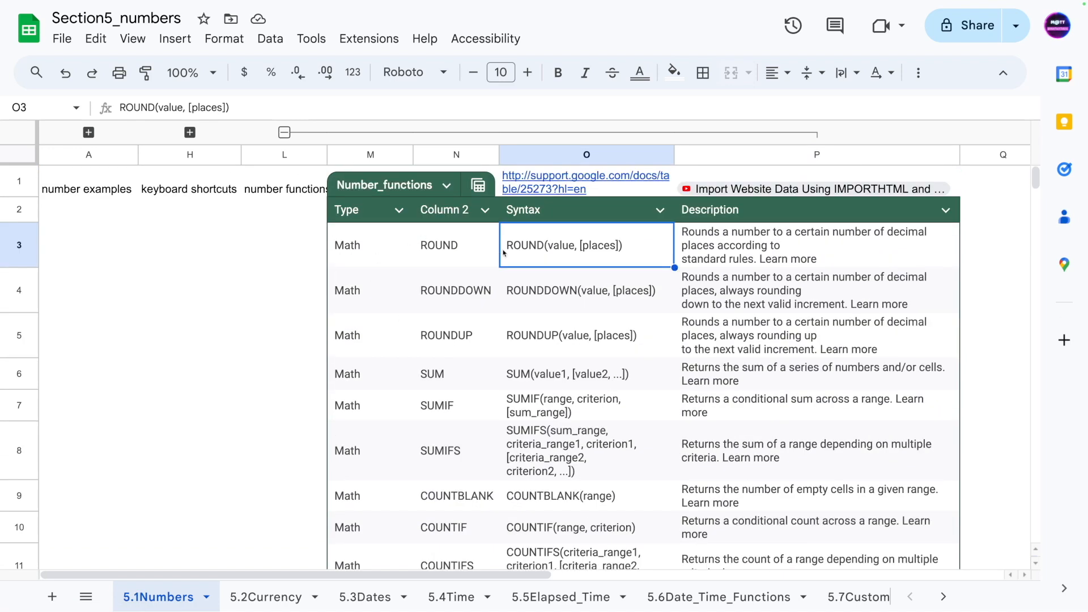
click(350, 255)
click(453, 255)
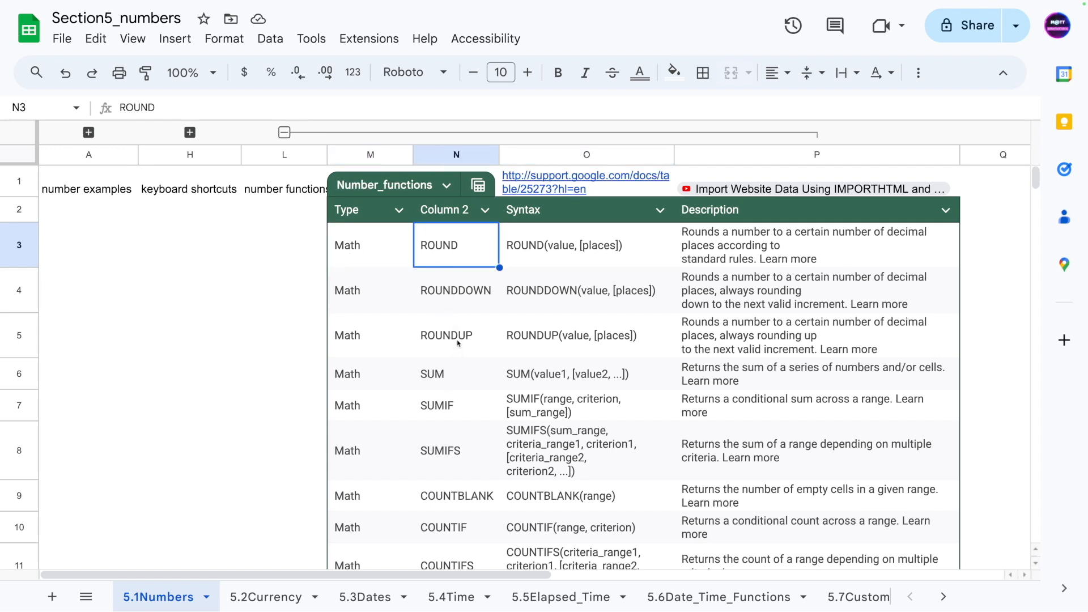
scroll(450, 389, down, 1)
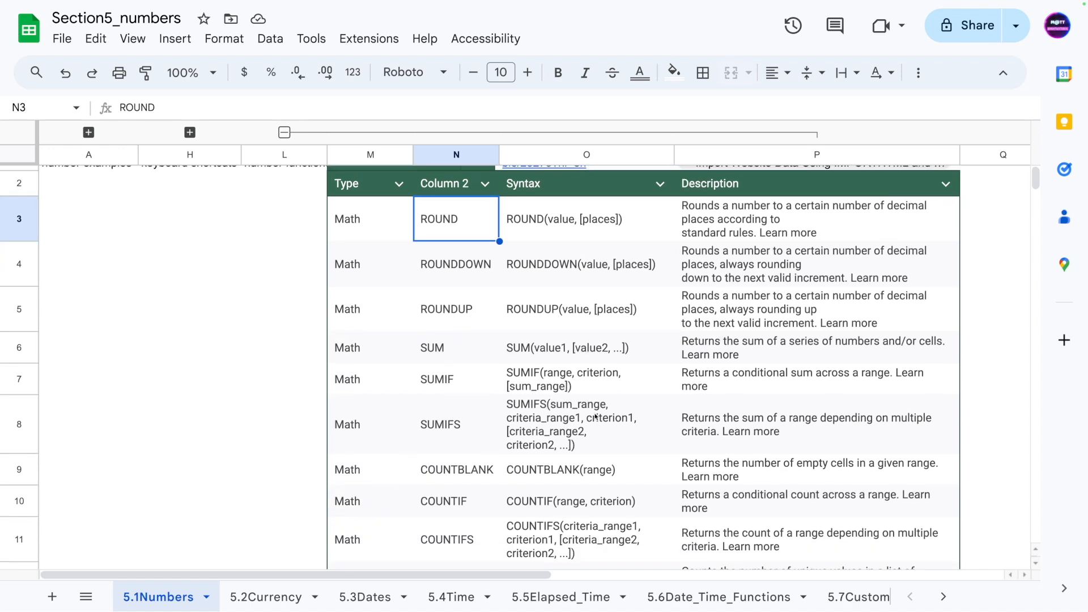
scroll(598, 383, down, 3)
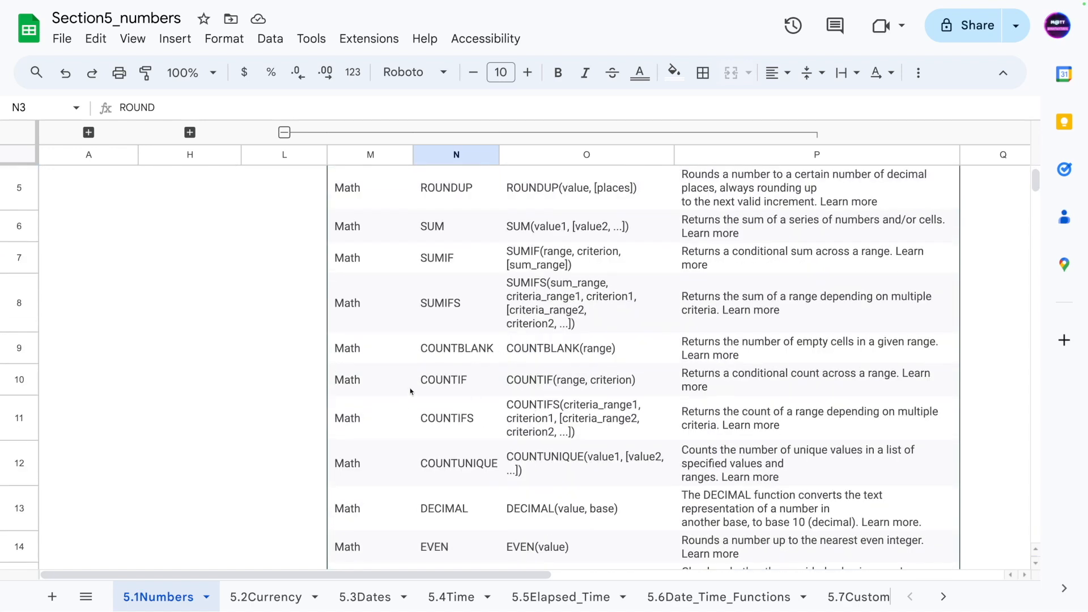
scroll(623, 352, down, 1)
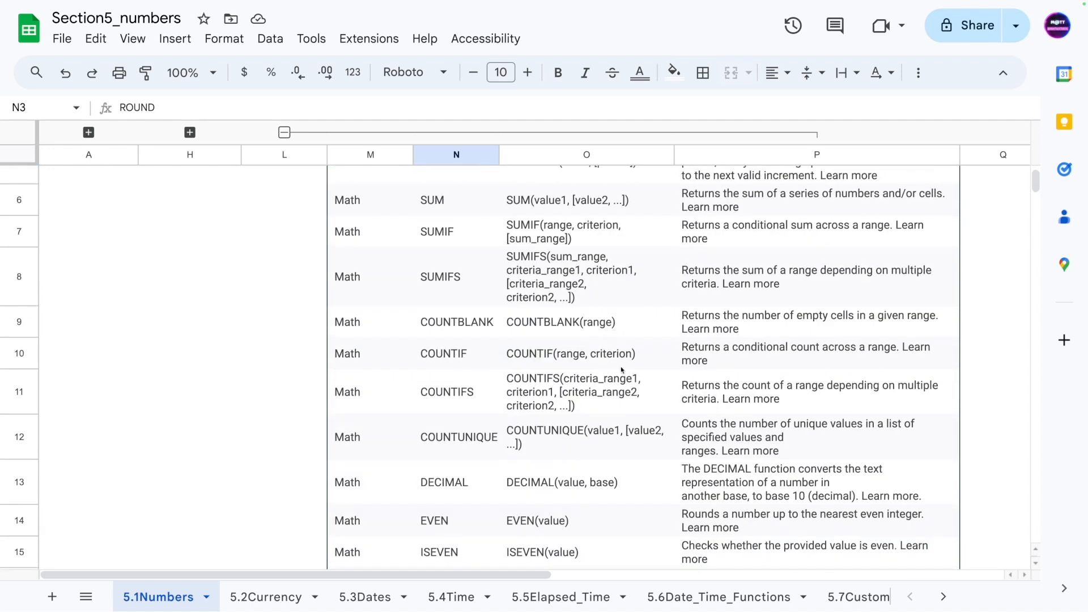
scroll(621, 369, down, 3)
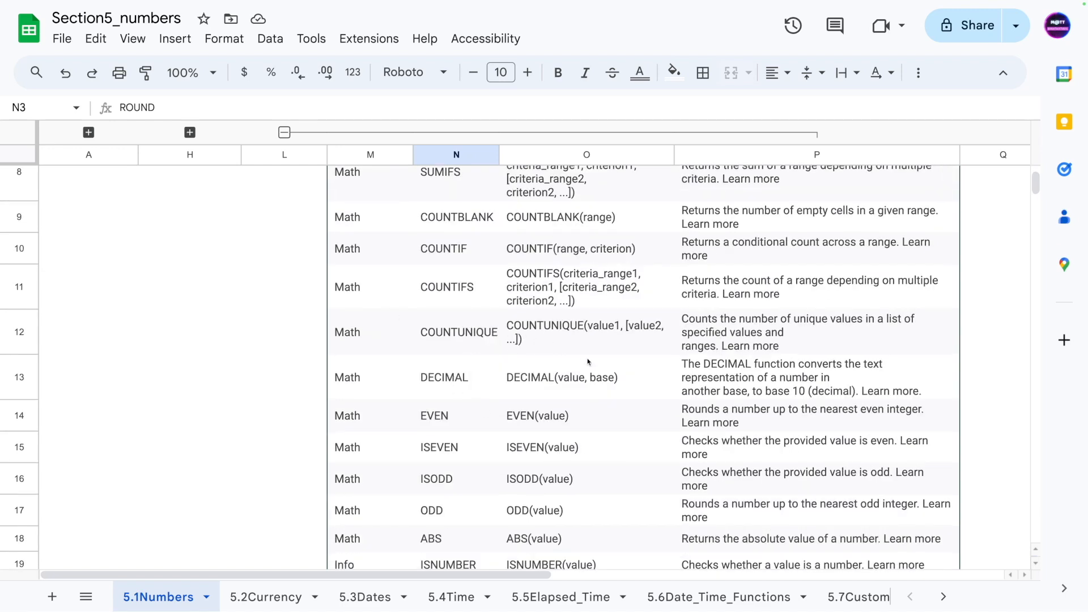
scroll(484, 420, down, 1)
scroll(484, 420, down, 2)
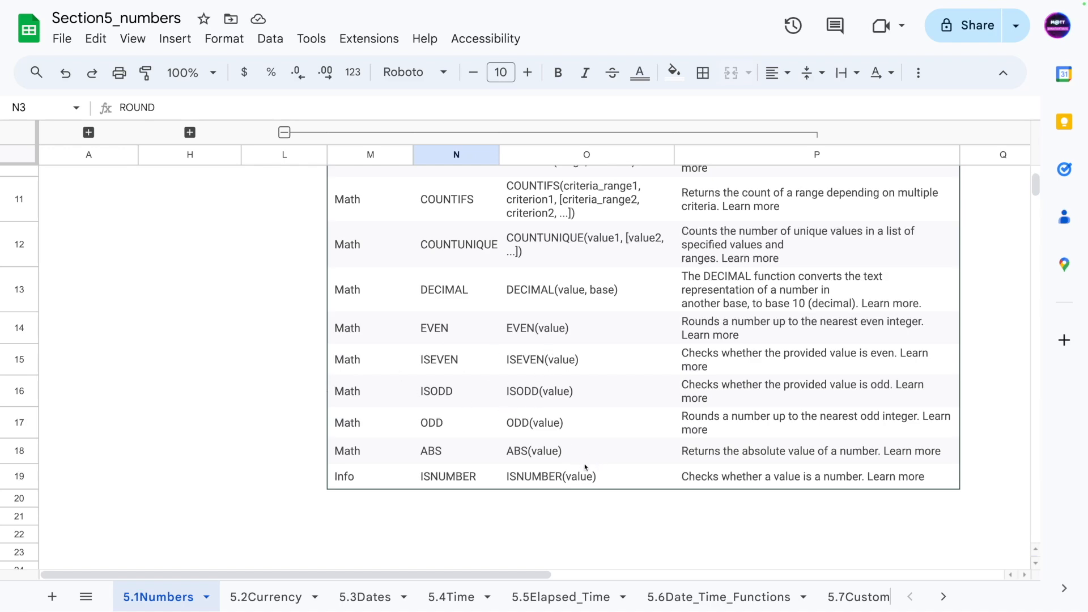
scroll(569, 477, up, 6)
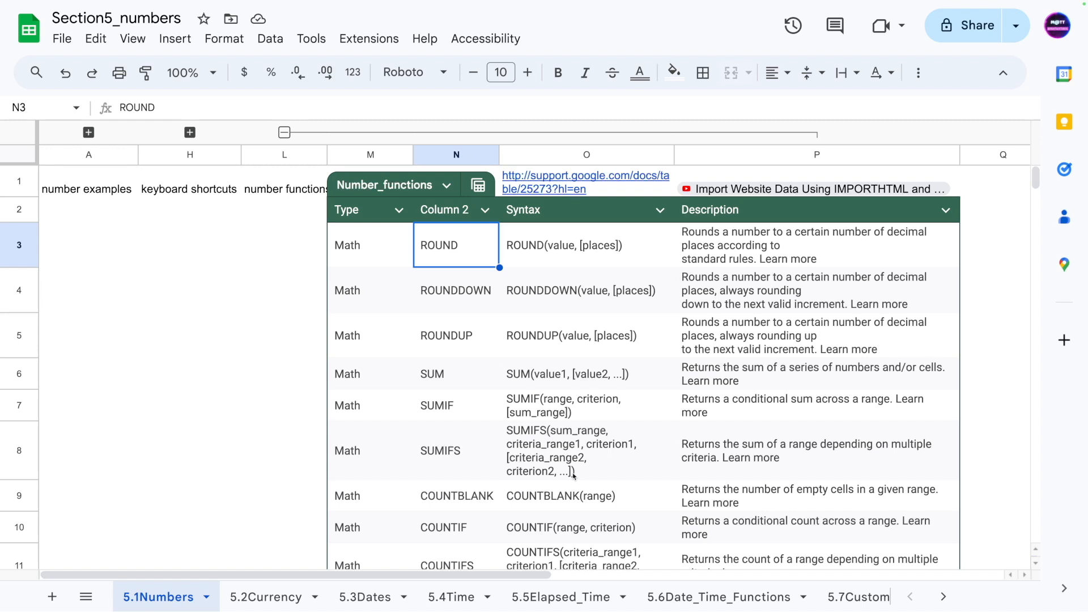
- Collapse the number functions column group
click(258, 225)
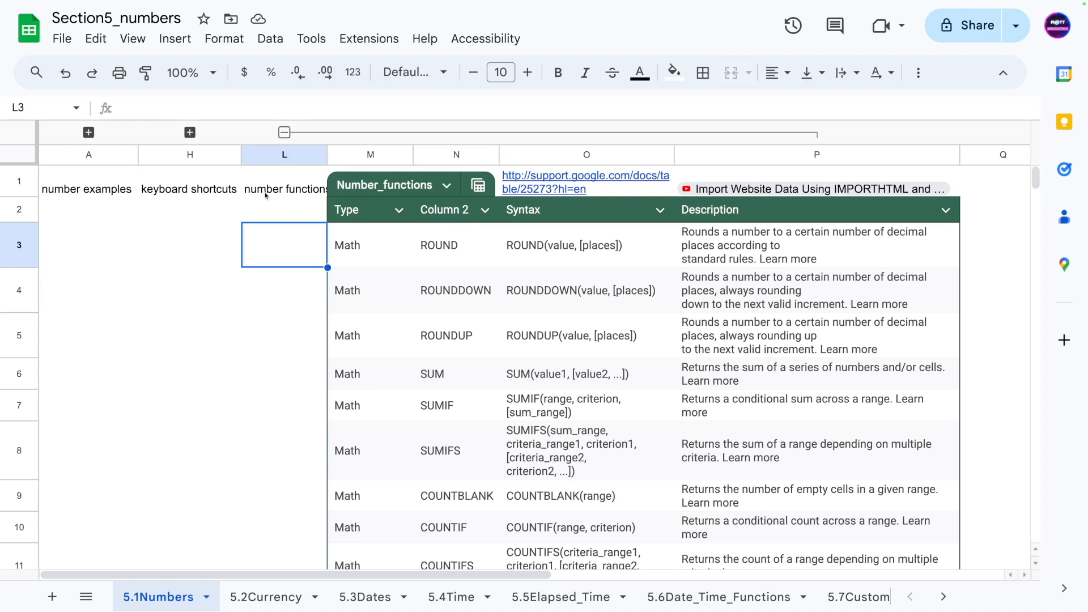
click(285, 132)
click(187, 228)
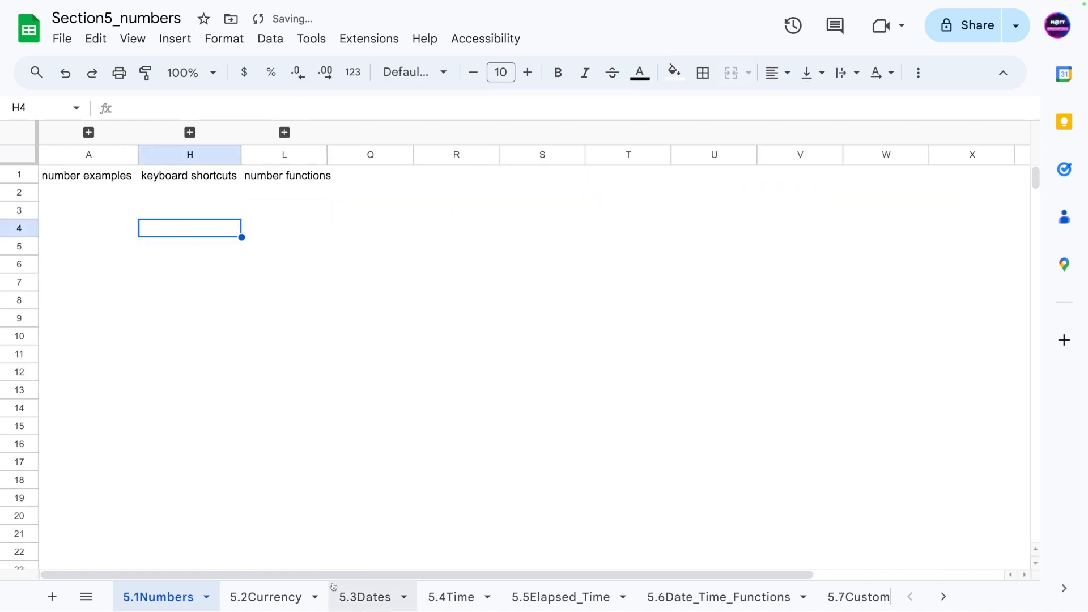